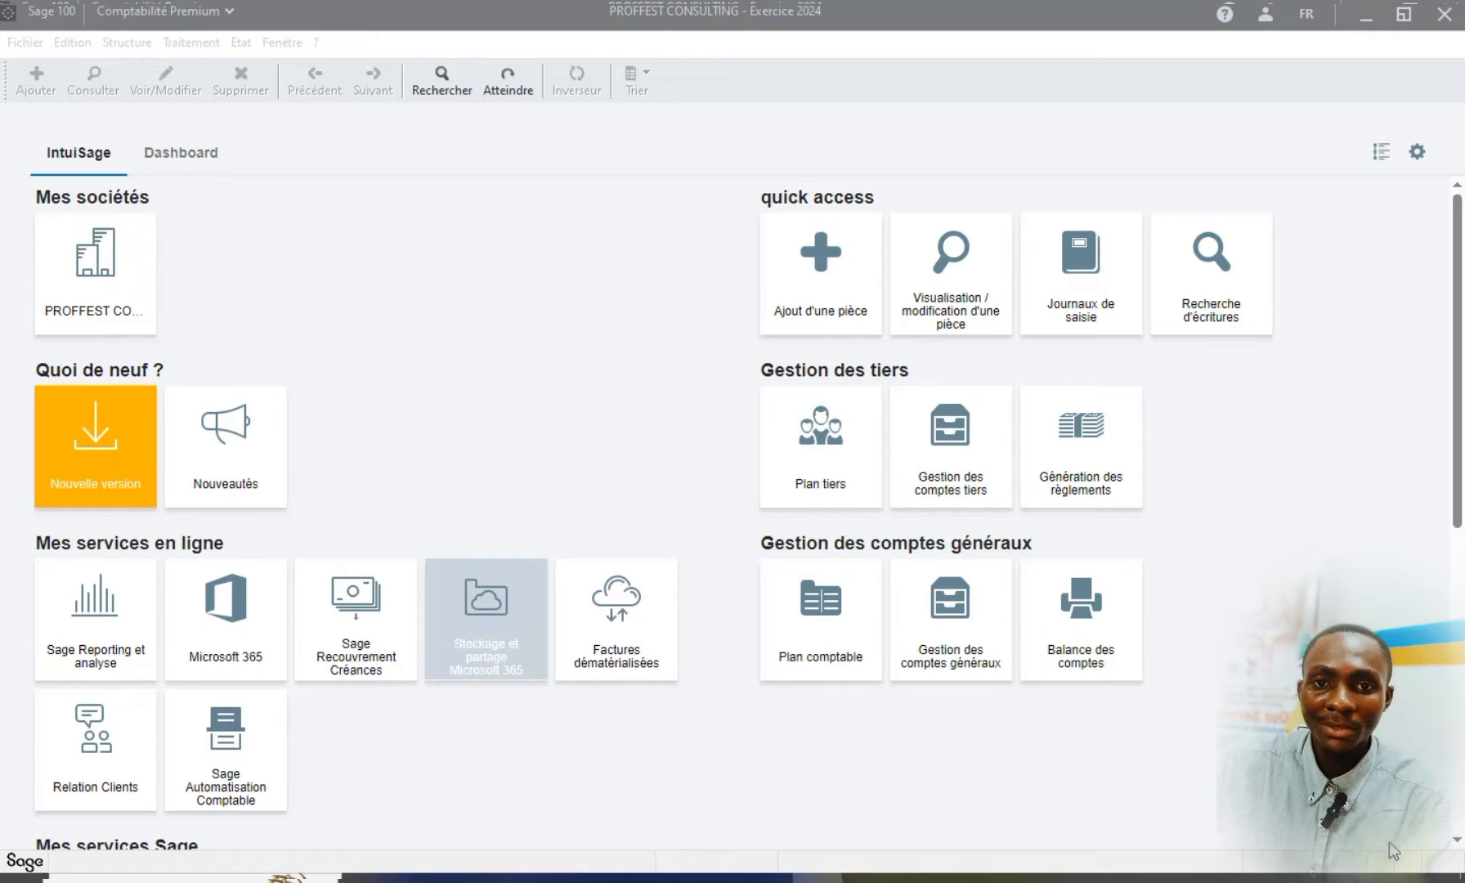
Switch to Word and review the Bilan D'ouverture table's account numbers, account names, and debit and credit columns
click(609, 47)
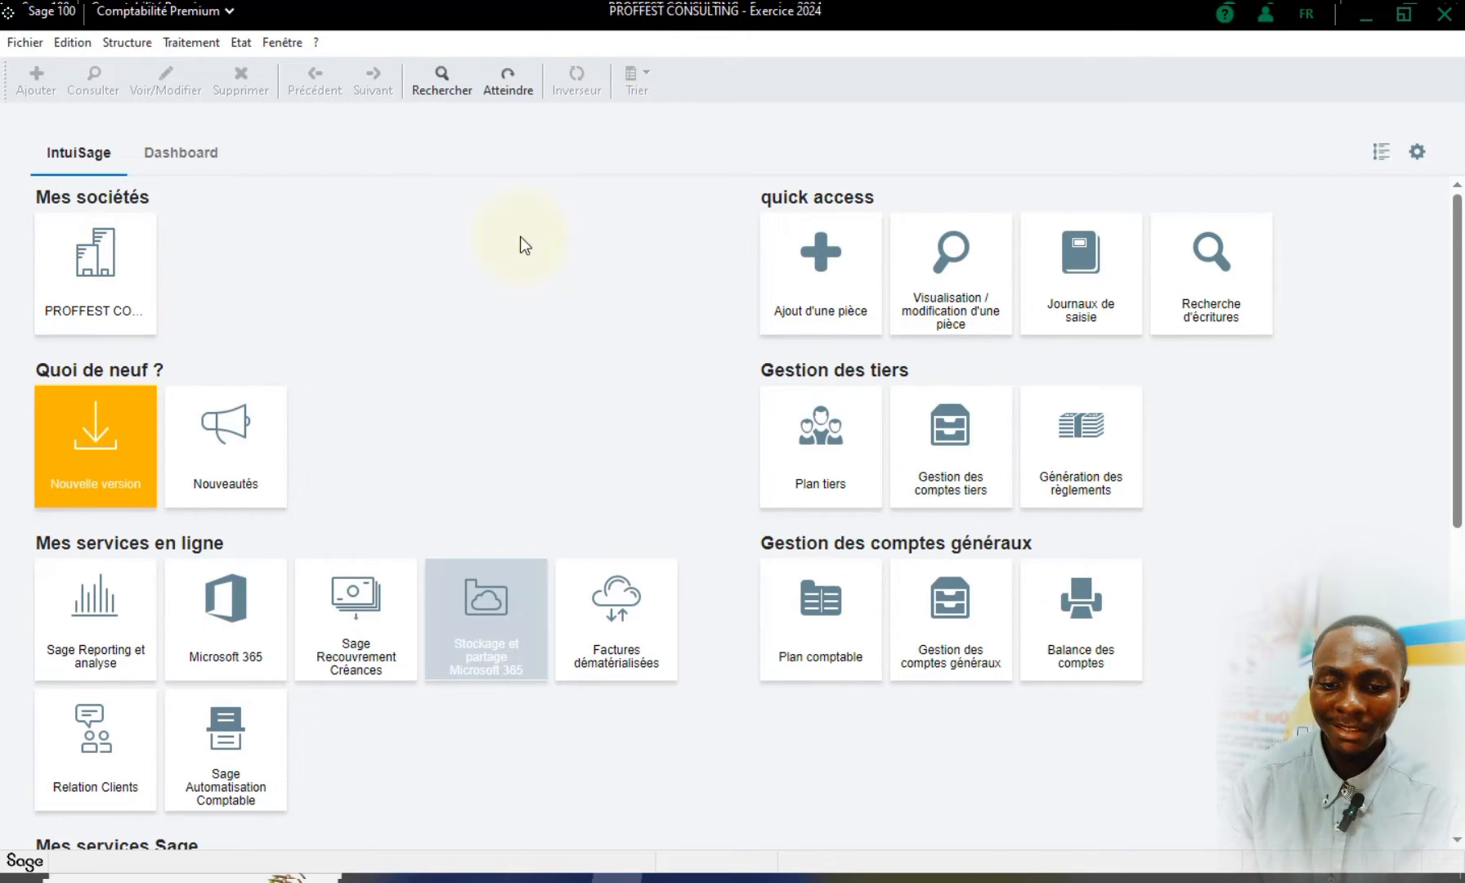
click(709, 881)
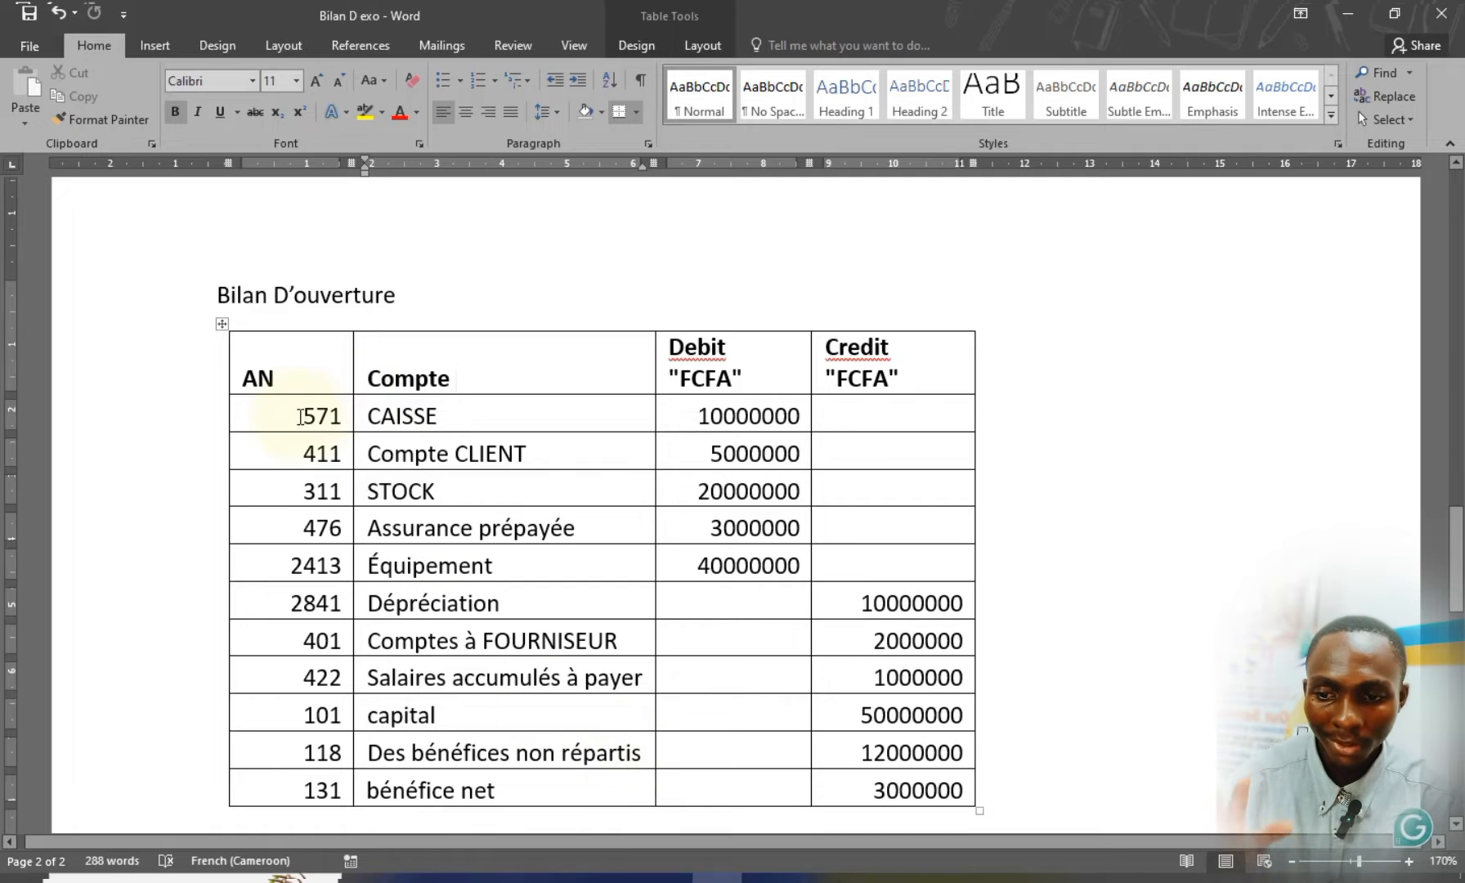
mouse_move(278, 421)
mouse_down()
mouse_move(755, 598)
mouse_move(837, 788)
mouse_move(696, 579)
mouse_move(866, 621)
mouse_move(907, 780)
mouse_up()
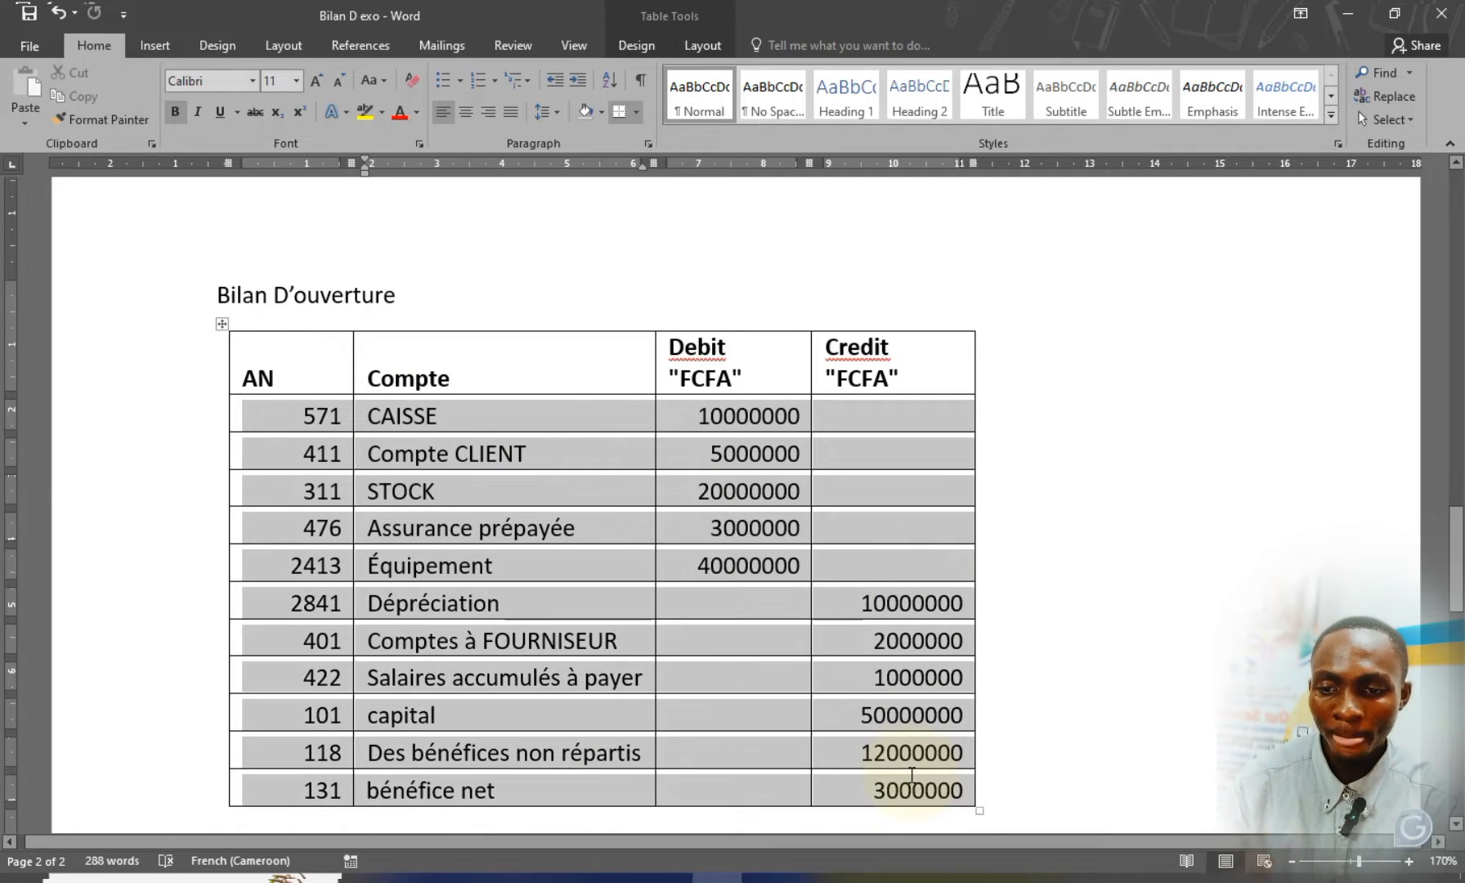
click(527, 536)
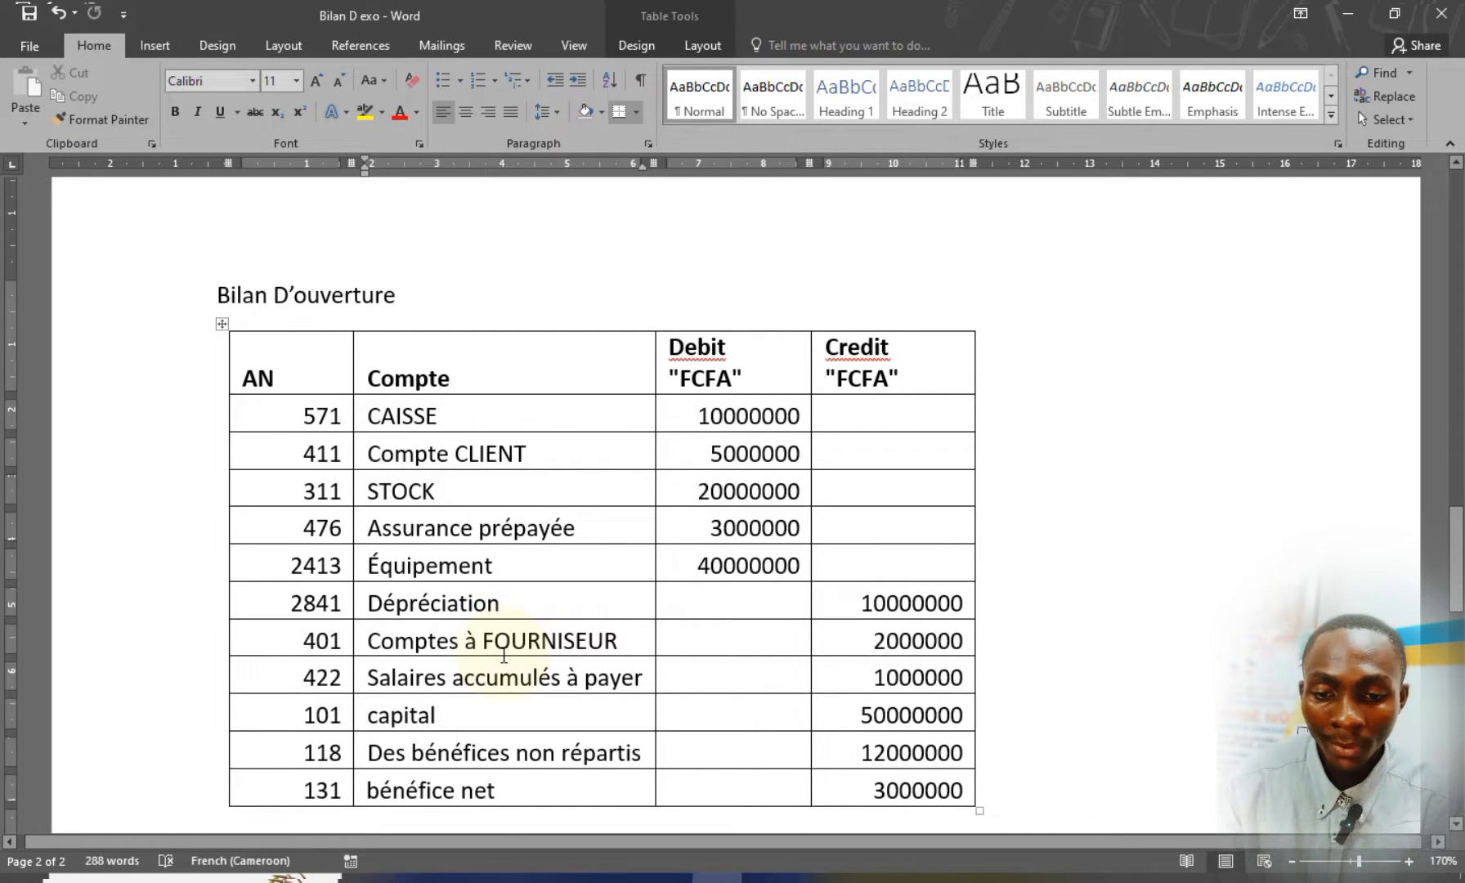
drag(667, 346, 713, 382)
click(700, 419)
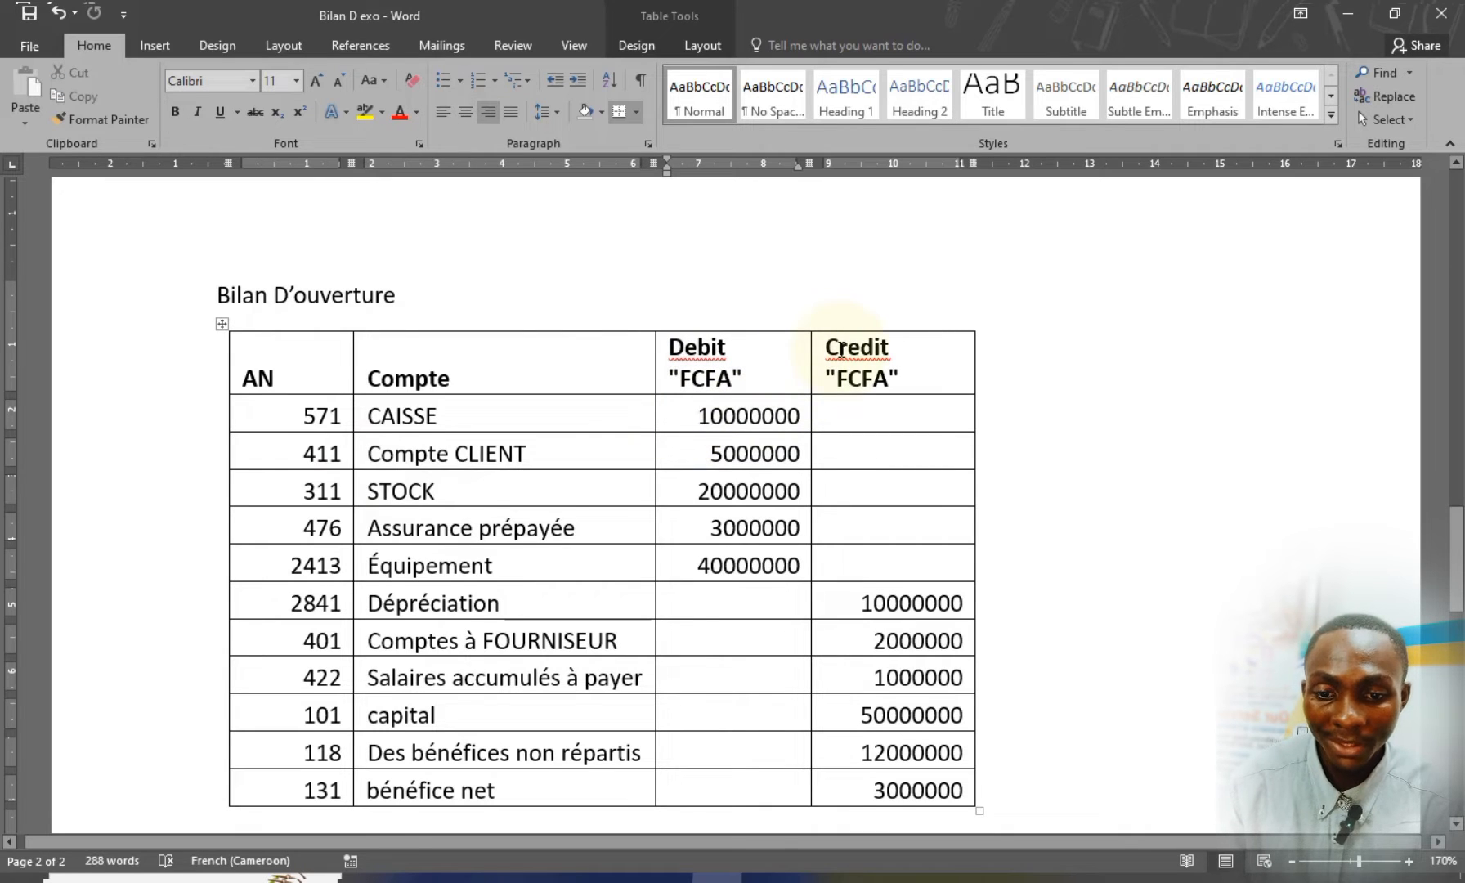
click(818, 350)
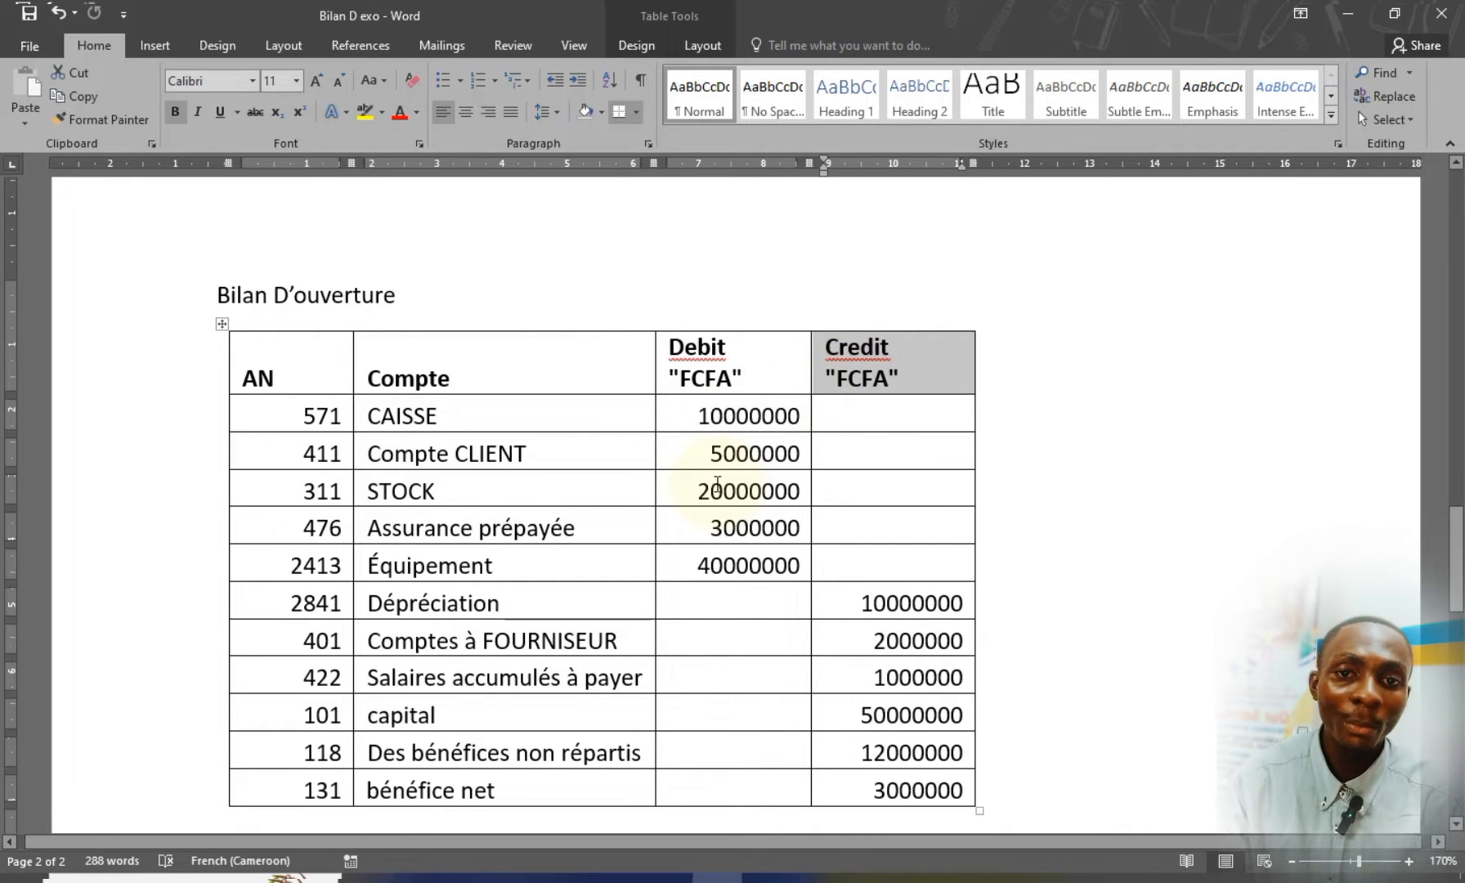
click(377, 407)
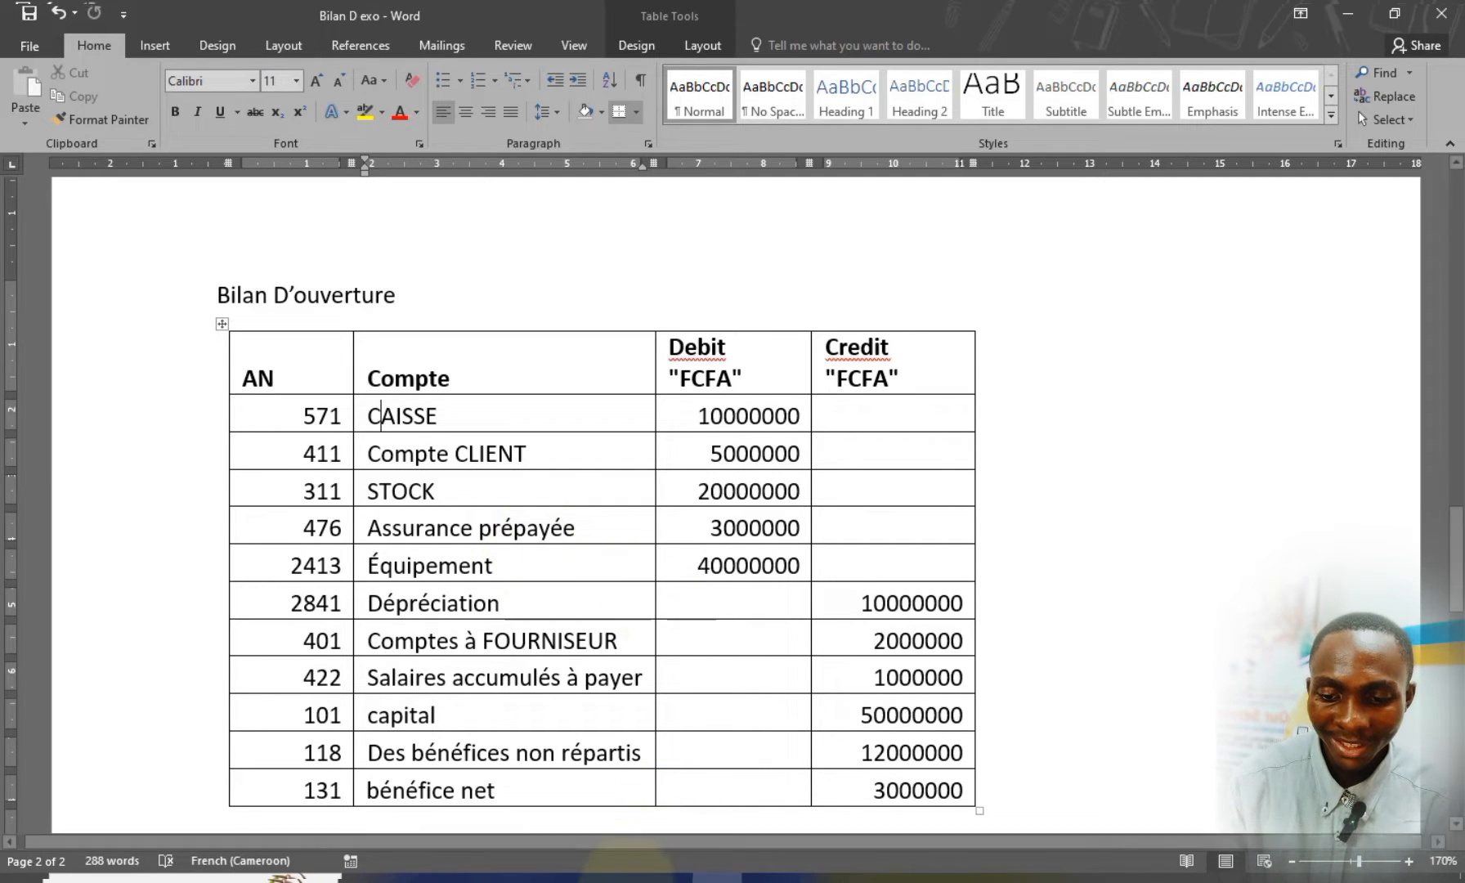
Switch to Sage 100 Comptabilité and open the list of entry journals (Journaux de saisie)
click(626, 878)
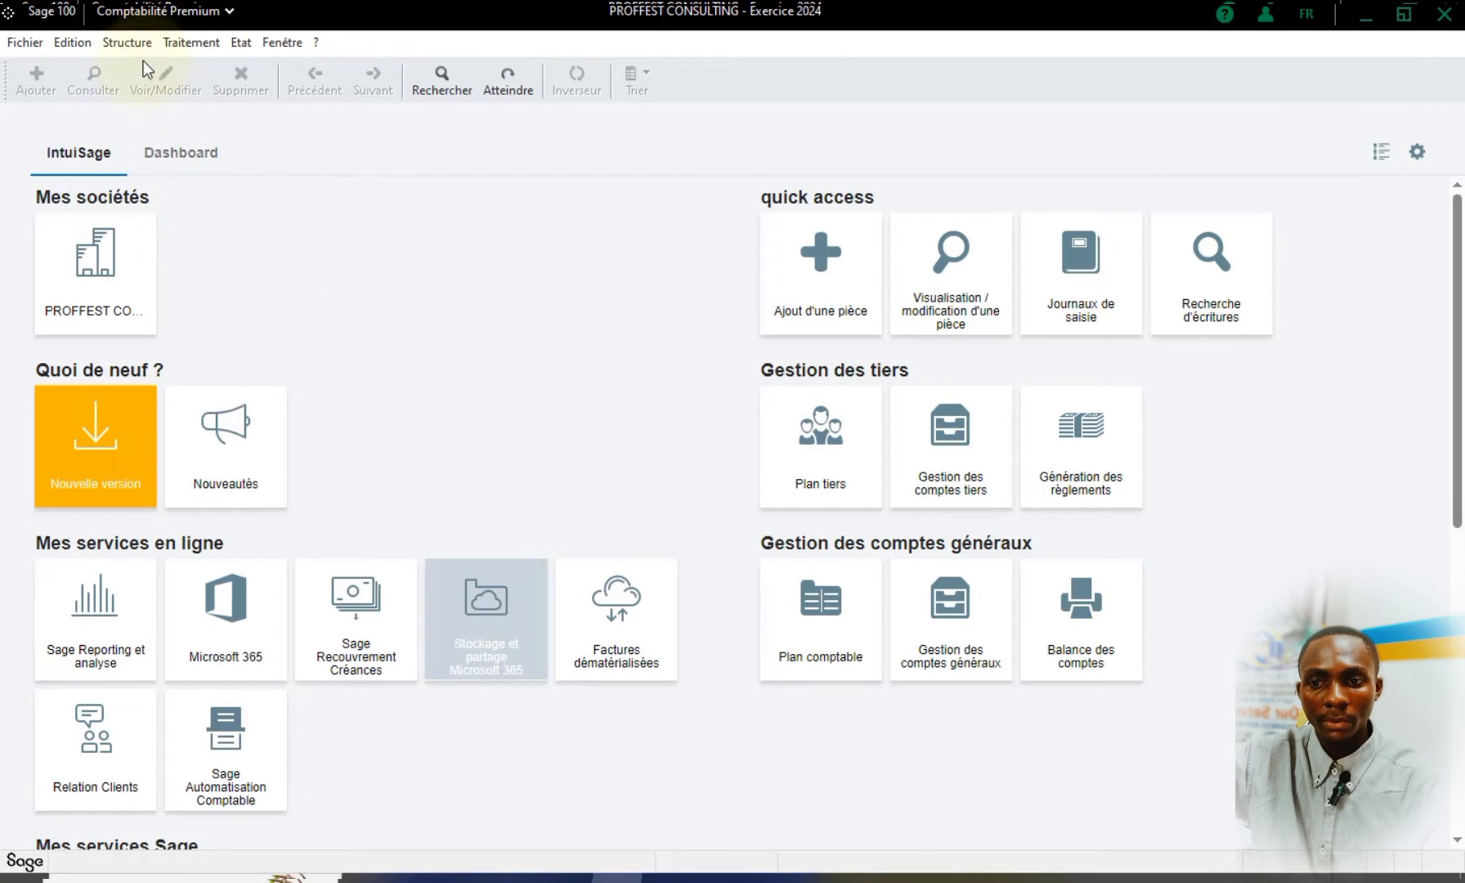
click(174, 47)
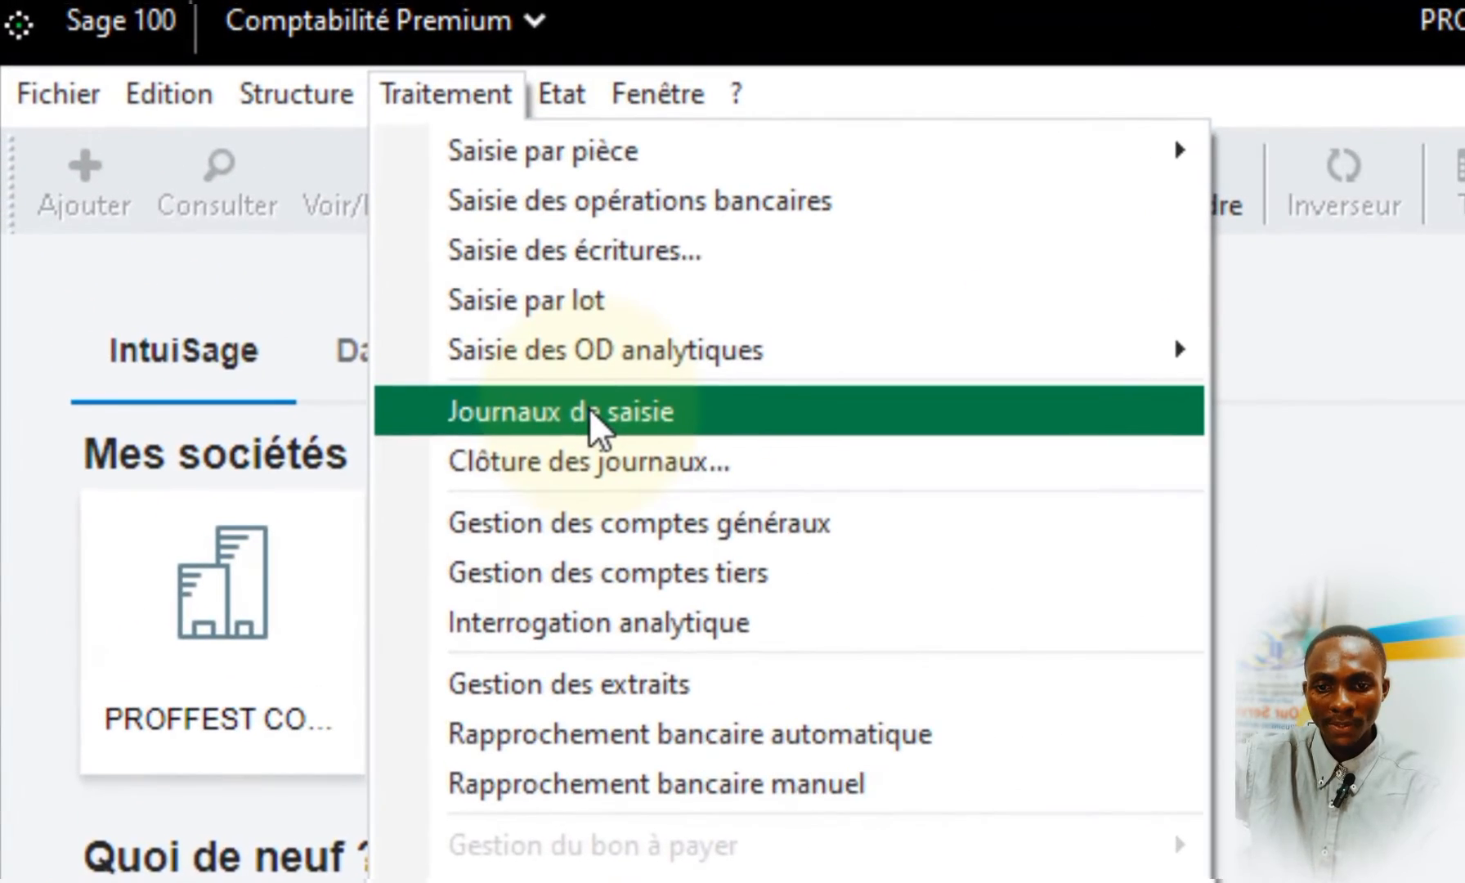
click(253, 178)
Find the BO journal, BILAN D'OUVERTURE, for Jan24 in the journal list and open it
scroll(1430, 851, up, 4)
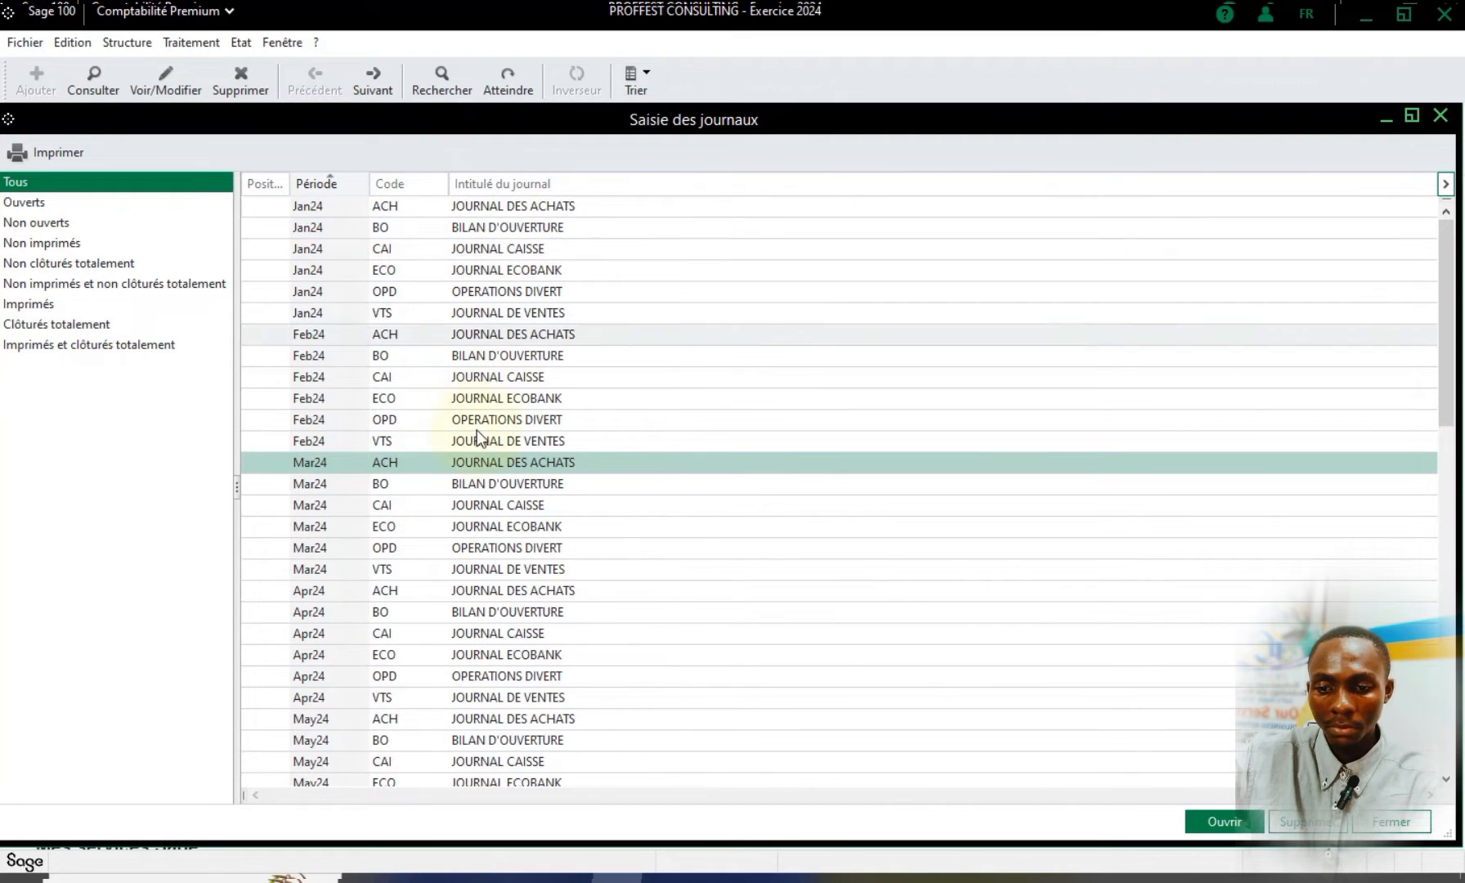
scroll(442, 675, down, 5)
scroll(442, 675, down, 4)
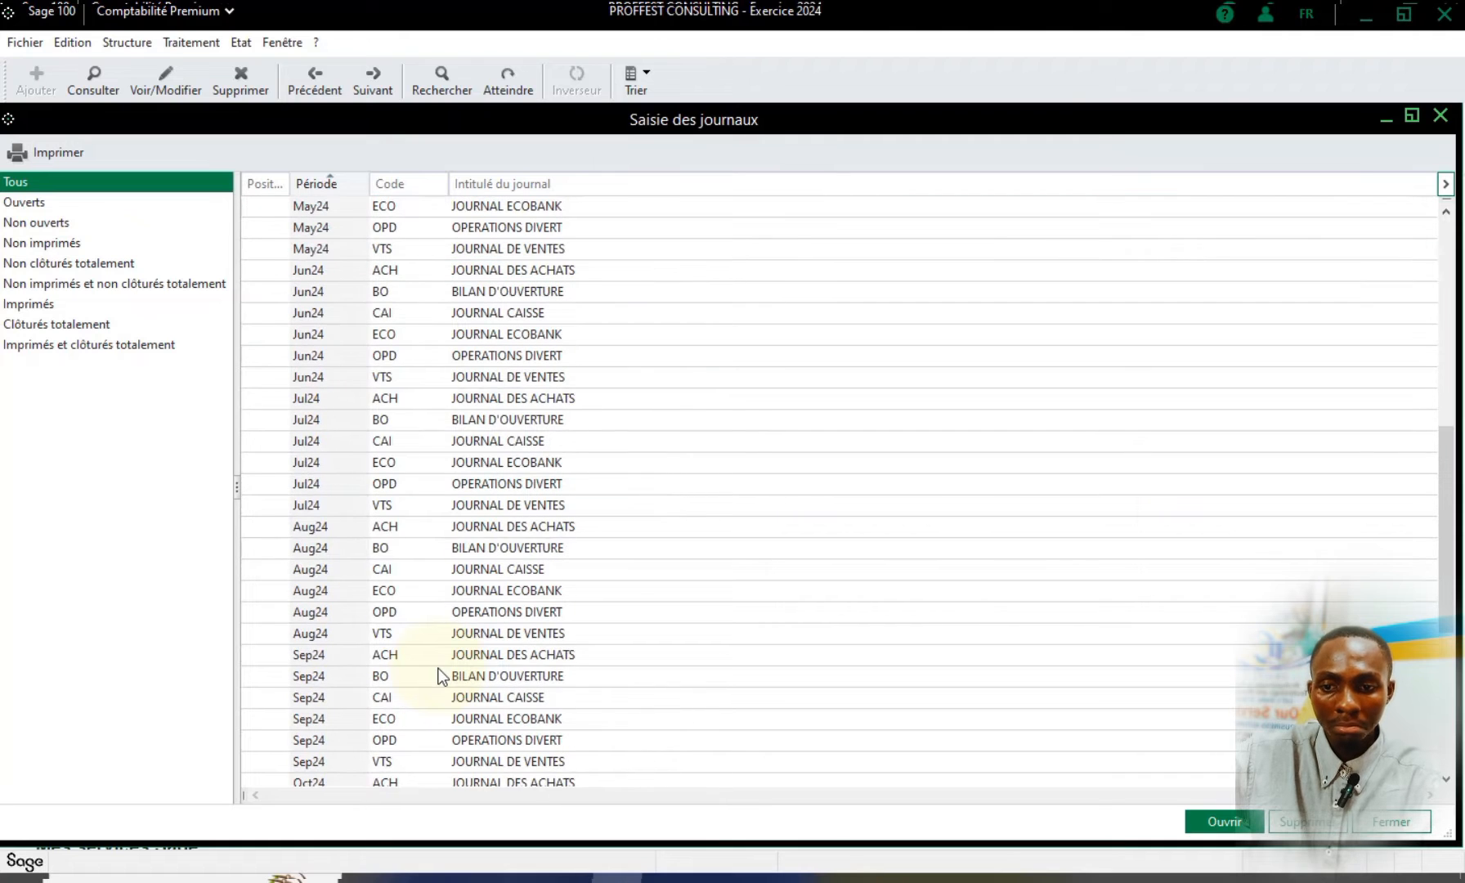
scroll(413, 531, up, 3)
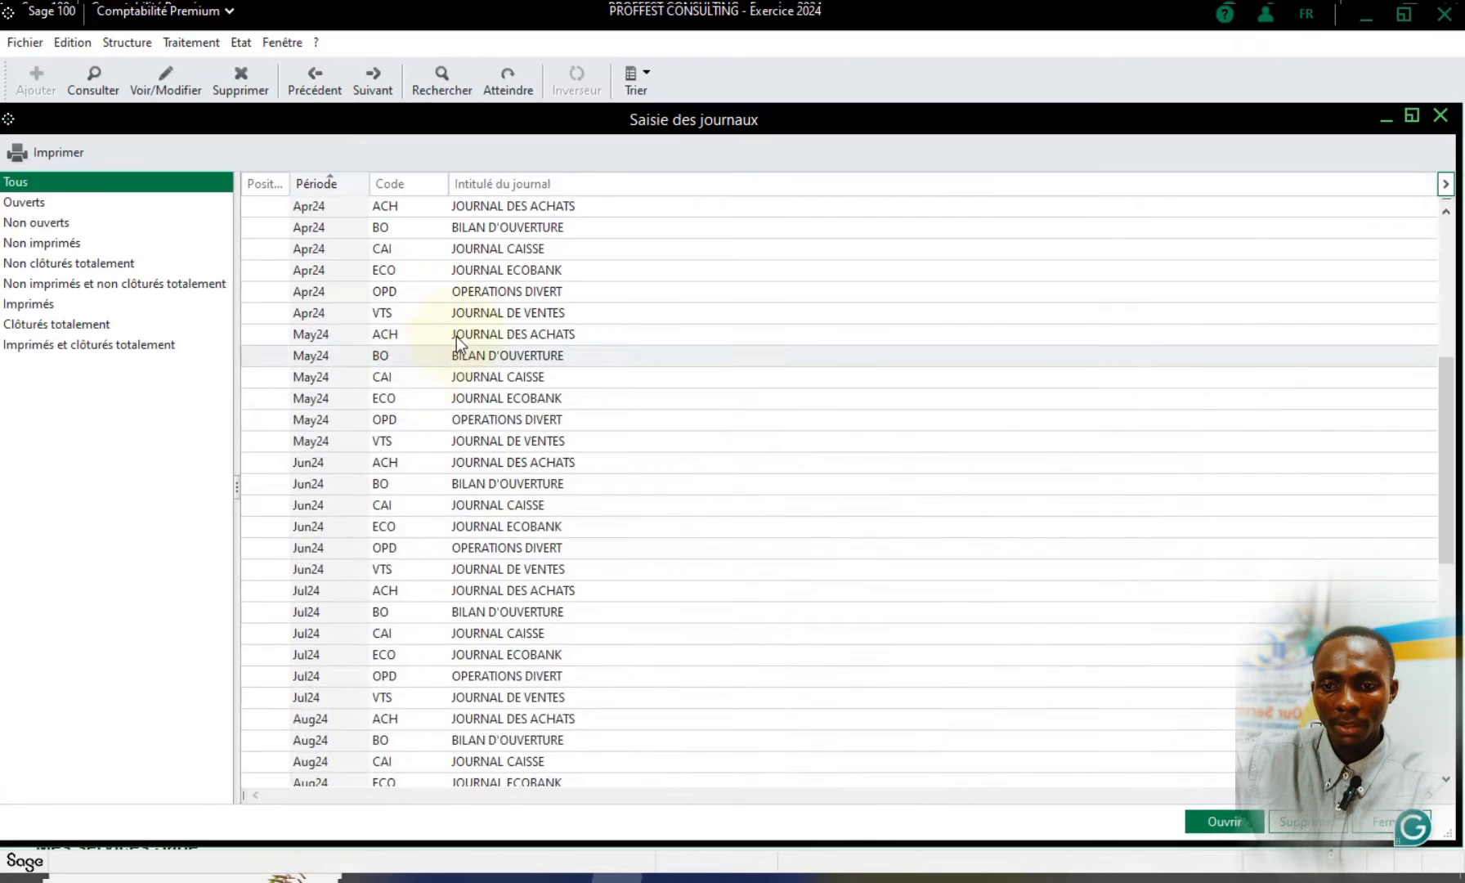
scroll(457, 337, up, 6)
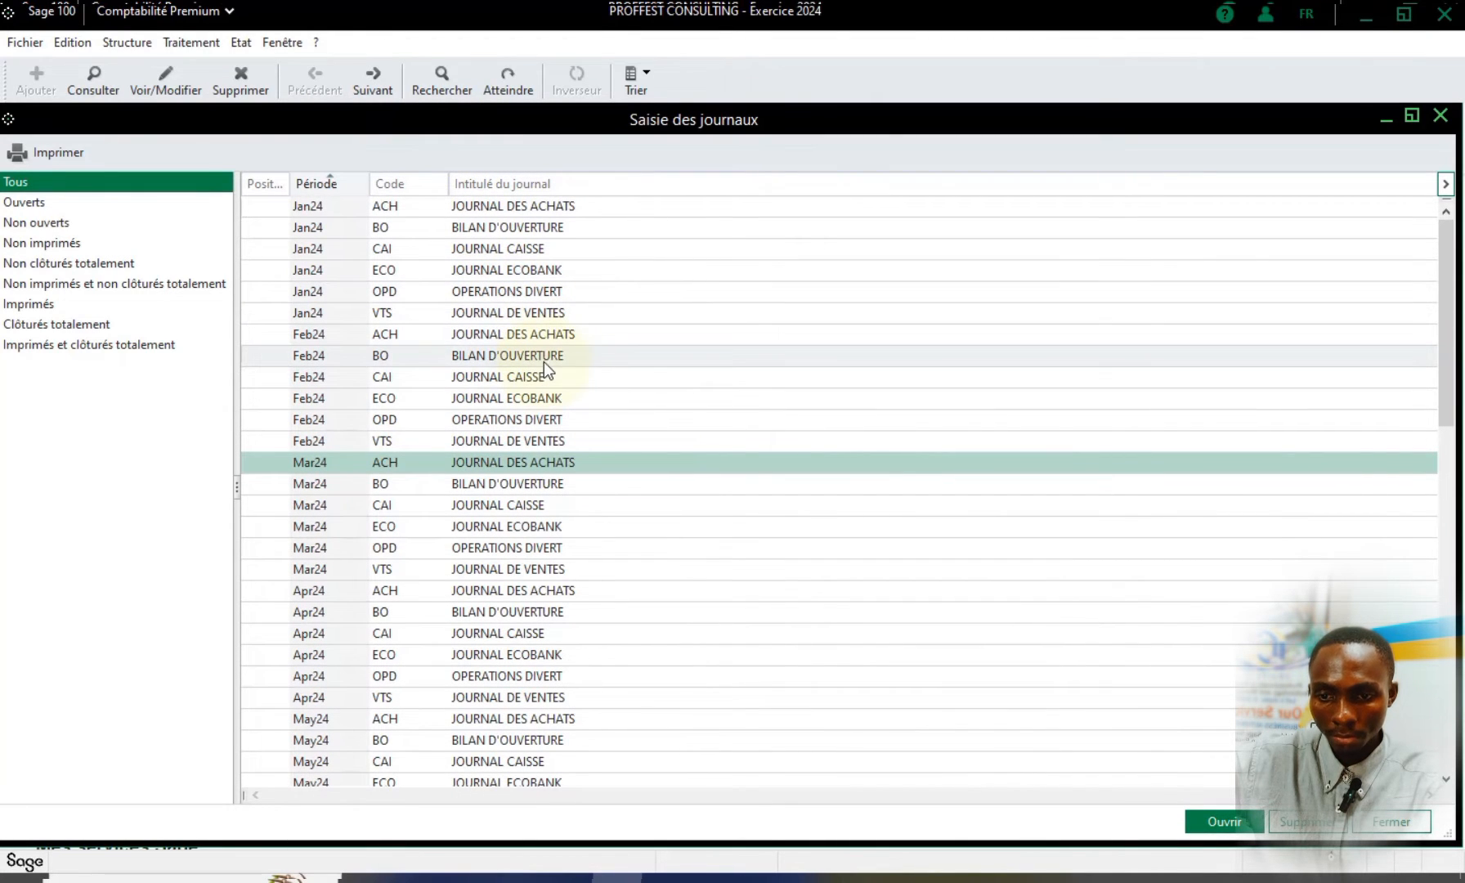
click(535, 232)
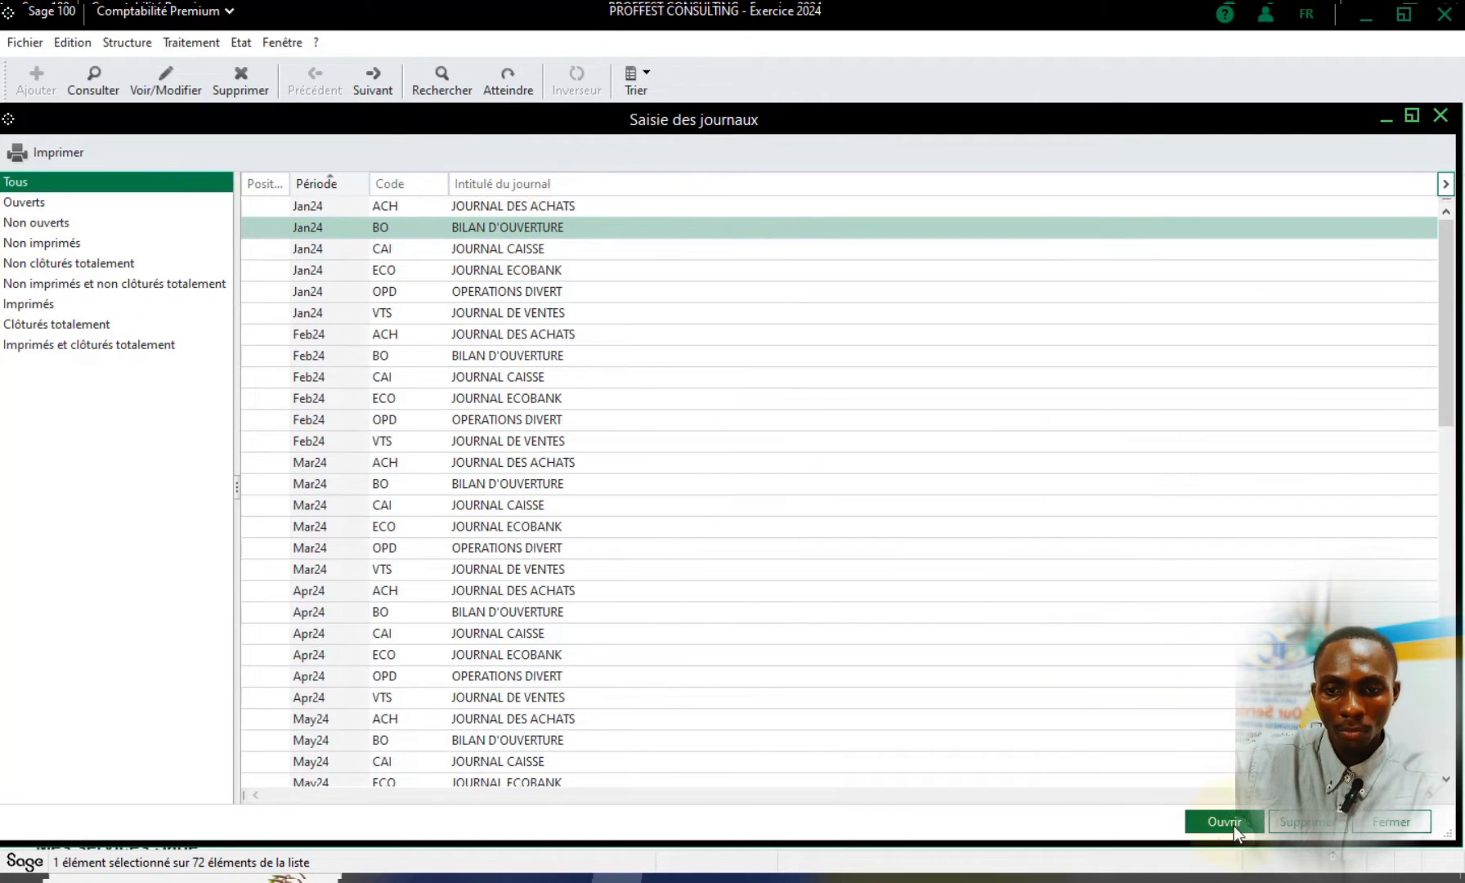
click(520, 230)
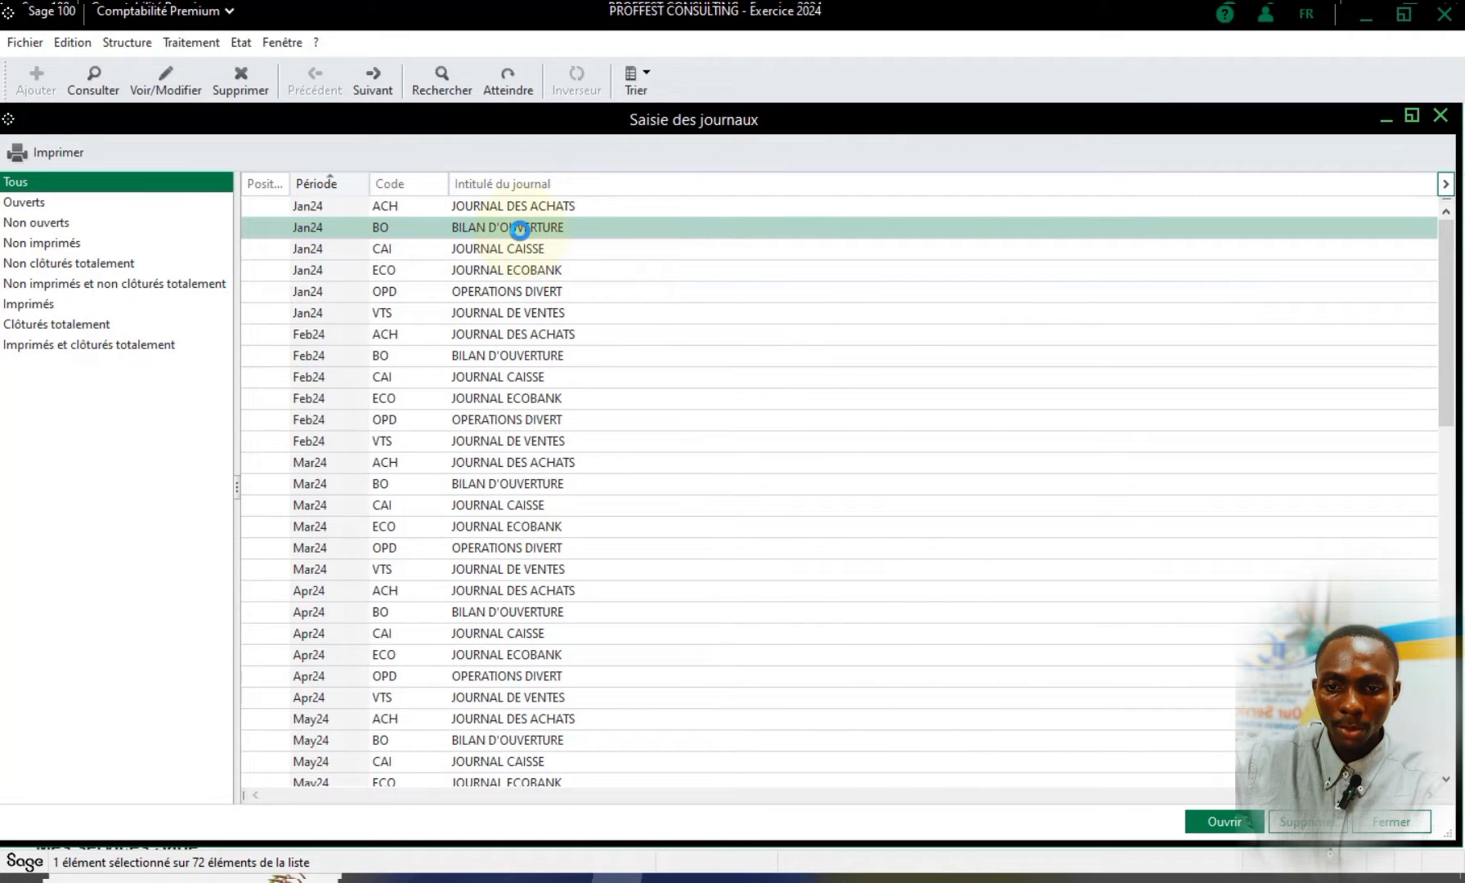
click(519, 231)
click(920, 122)
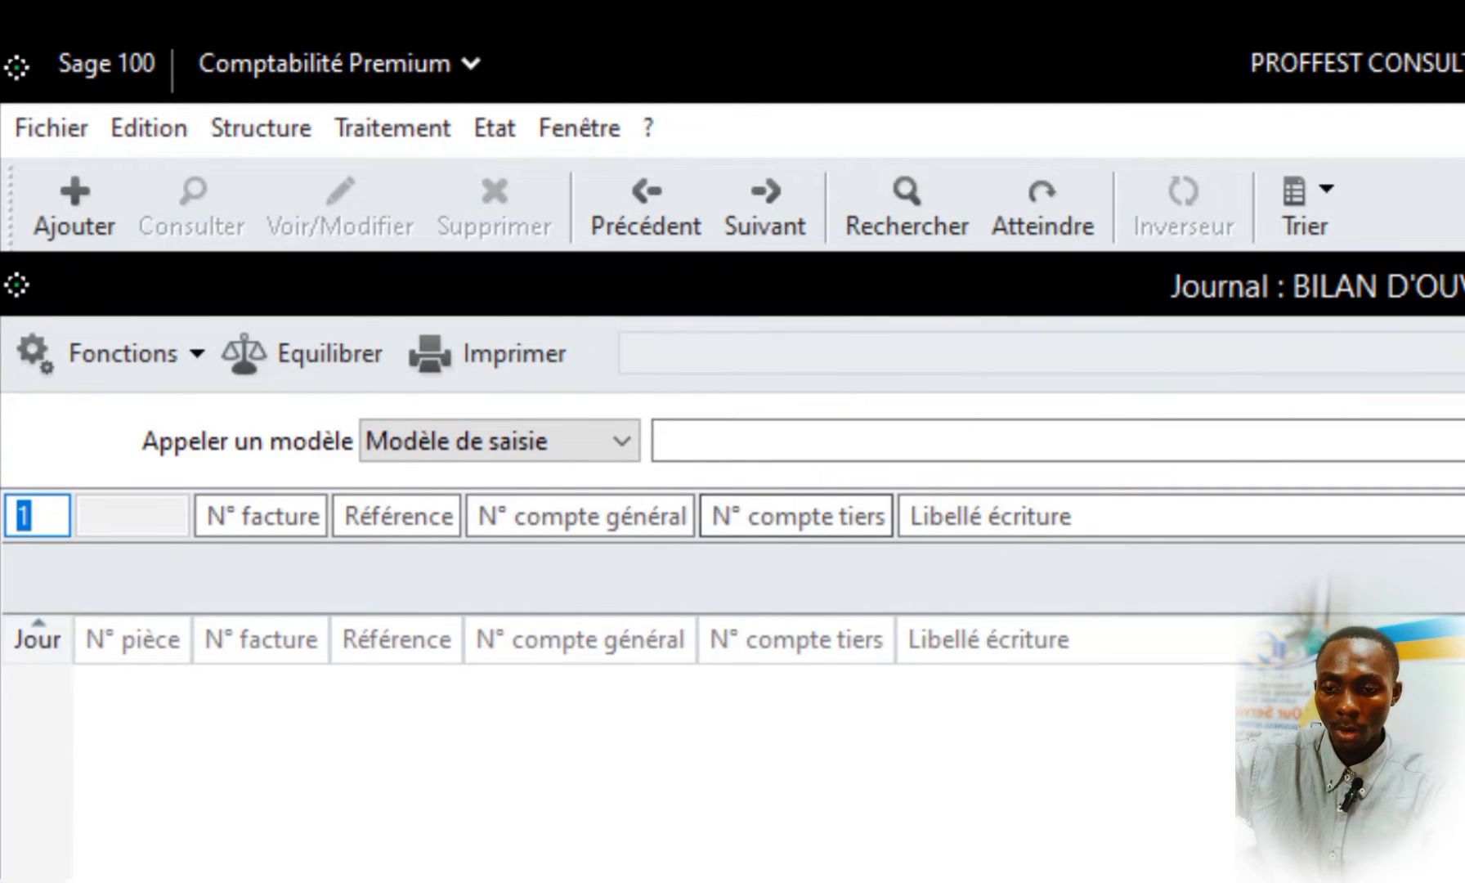
Start a journal line on day 1 and look up general account 571, the CAISSE account from the Word table
key(Tab)
key(Tab)
key(Tab)
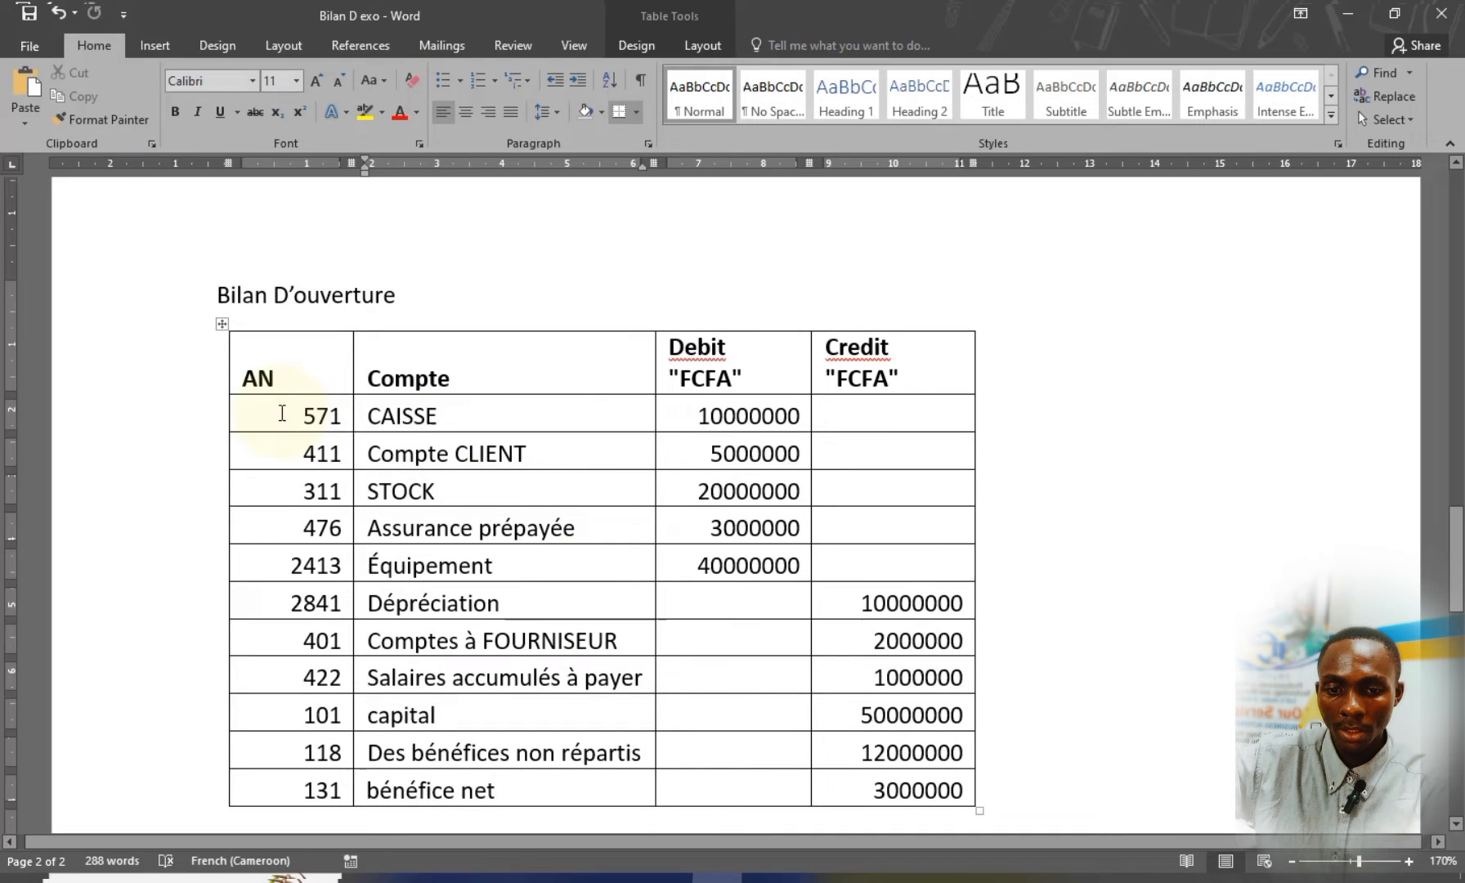
drag(282, 413, 343, 417)
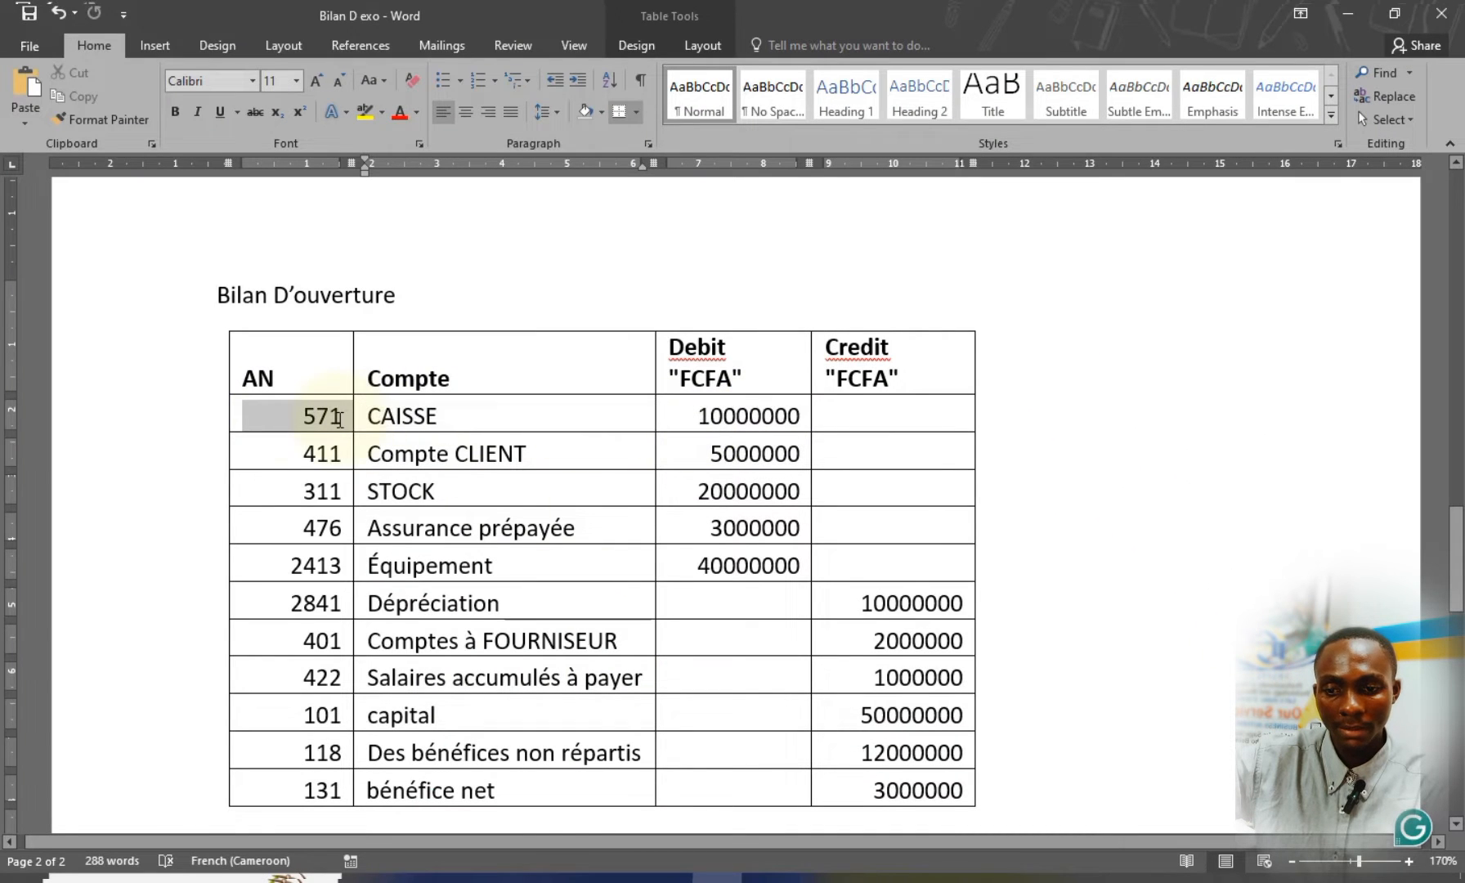
click(342, 416)
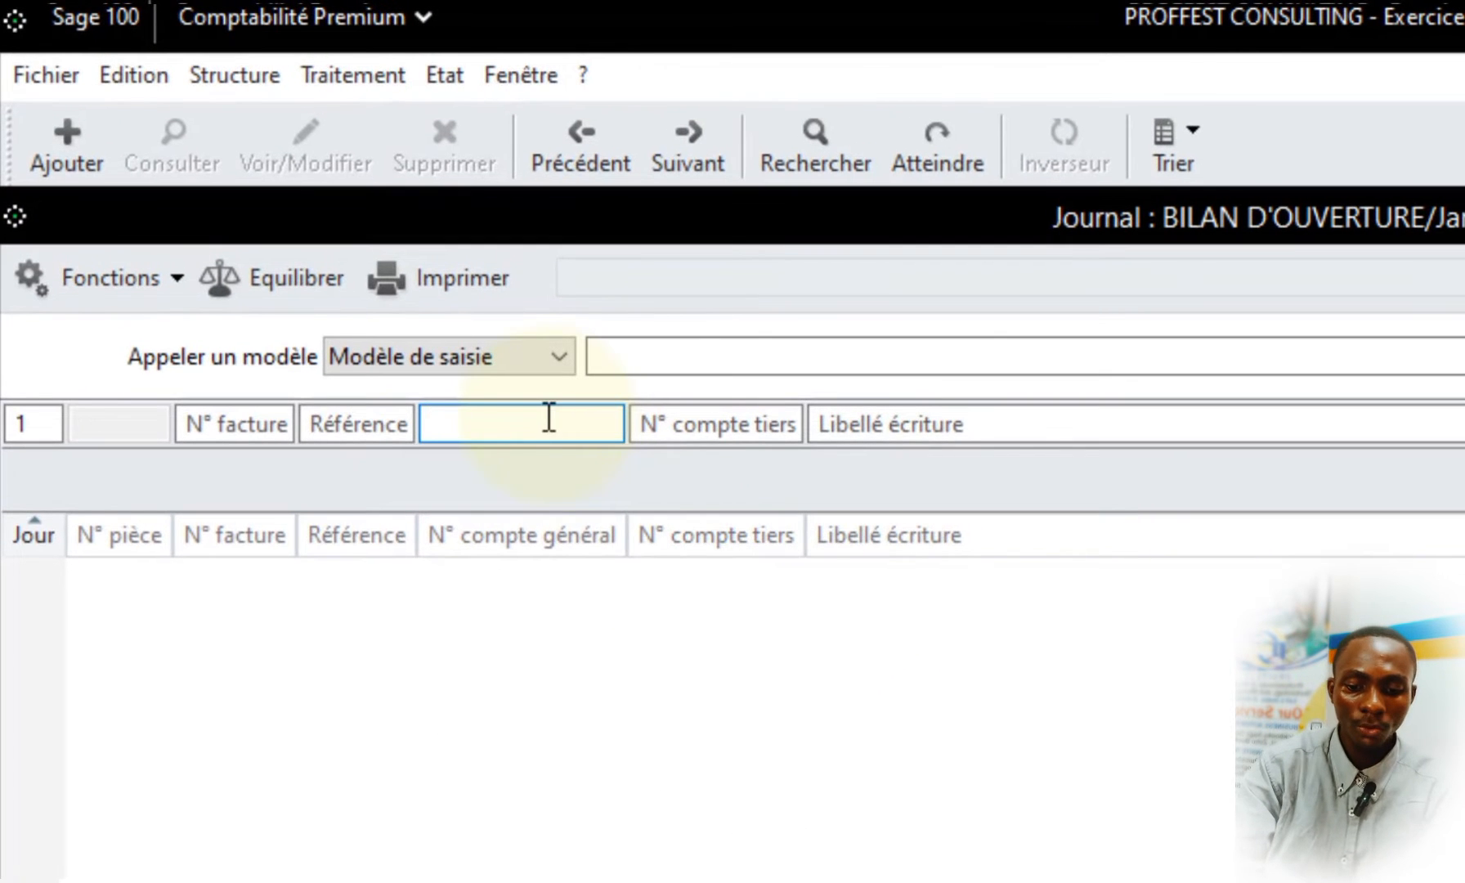
text(571)
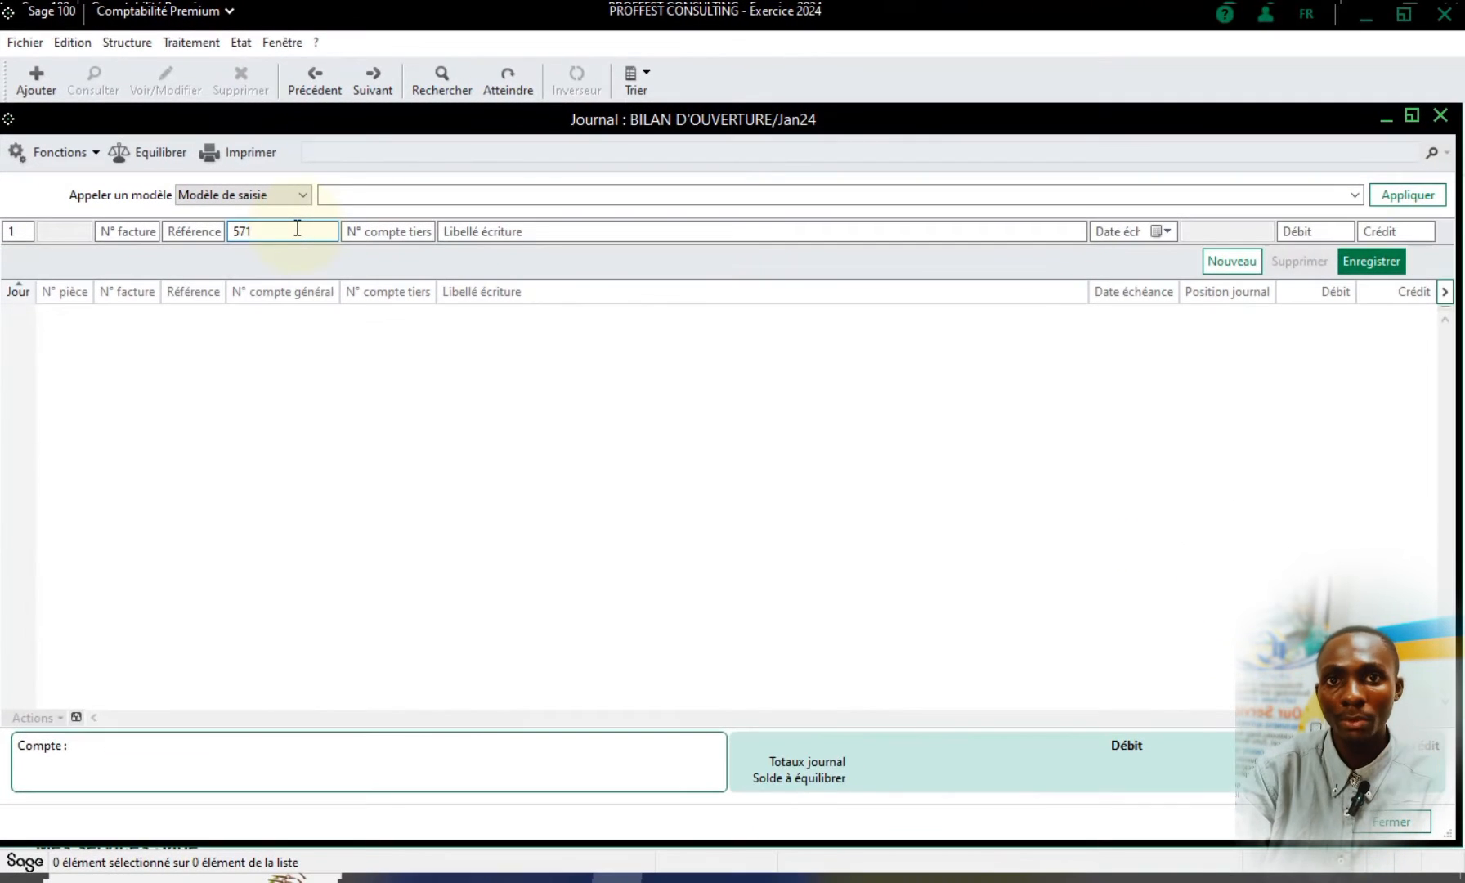
key(Tab)
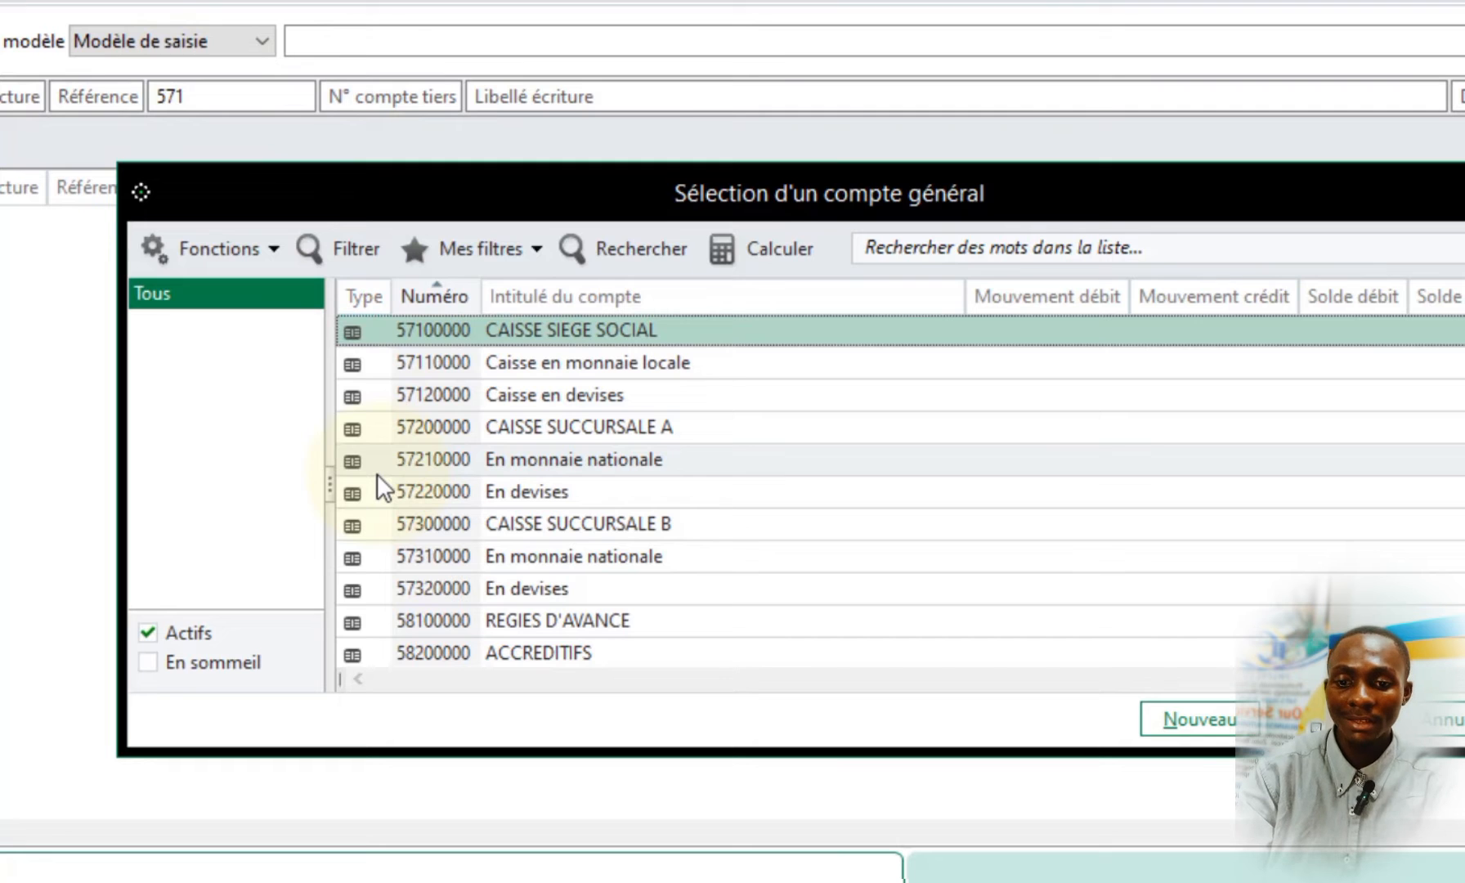
Enlarge the account selection window and choose general account 57100000 CAISSE SIEGE SOCIAL
drag(735, 190, 796, 152)
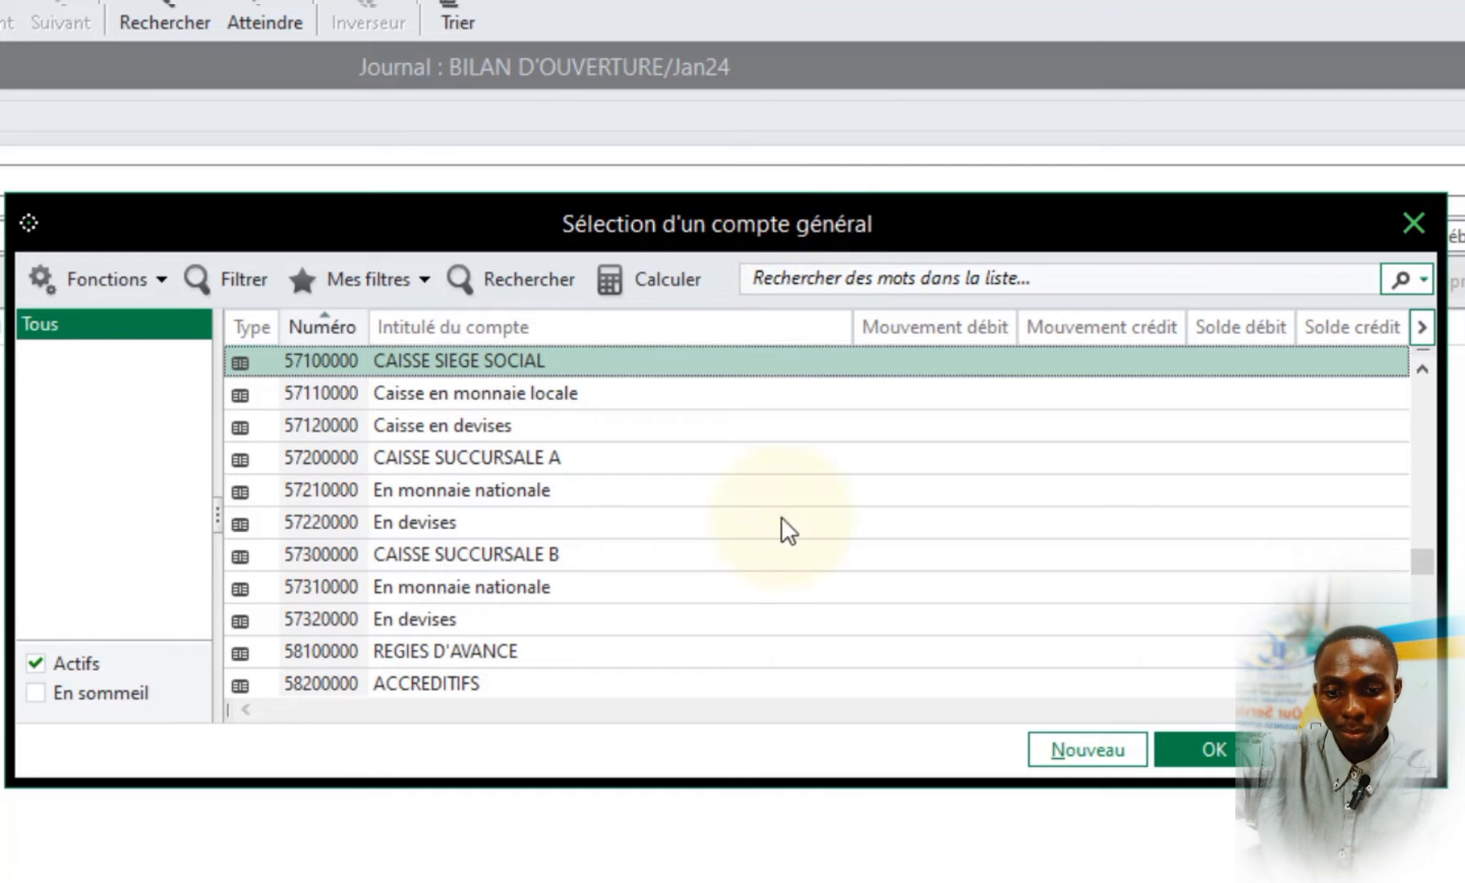
drag(706, 787, 695, 882)
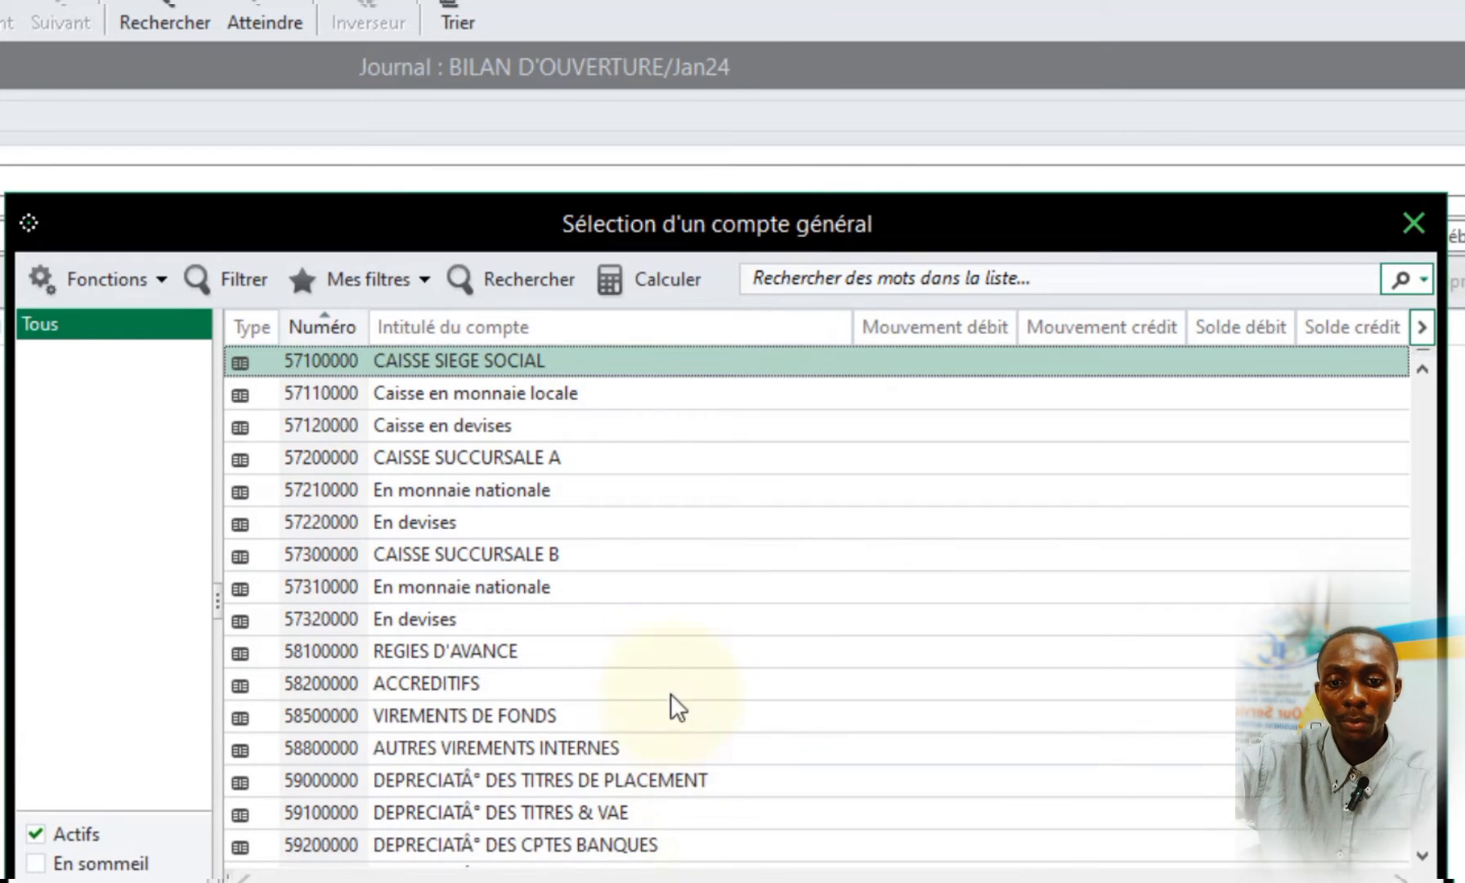
scroll(671, 696, up, 2)
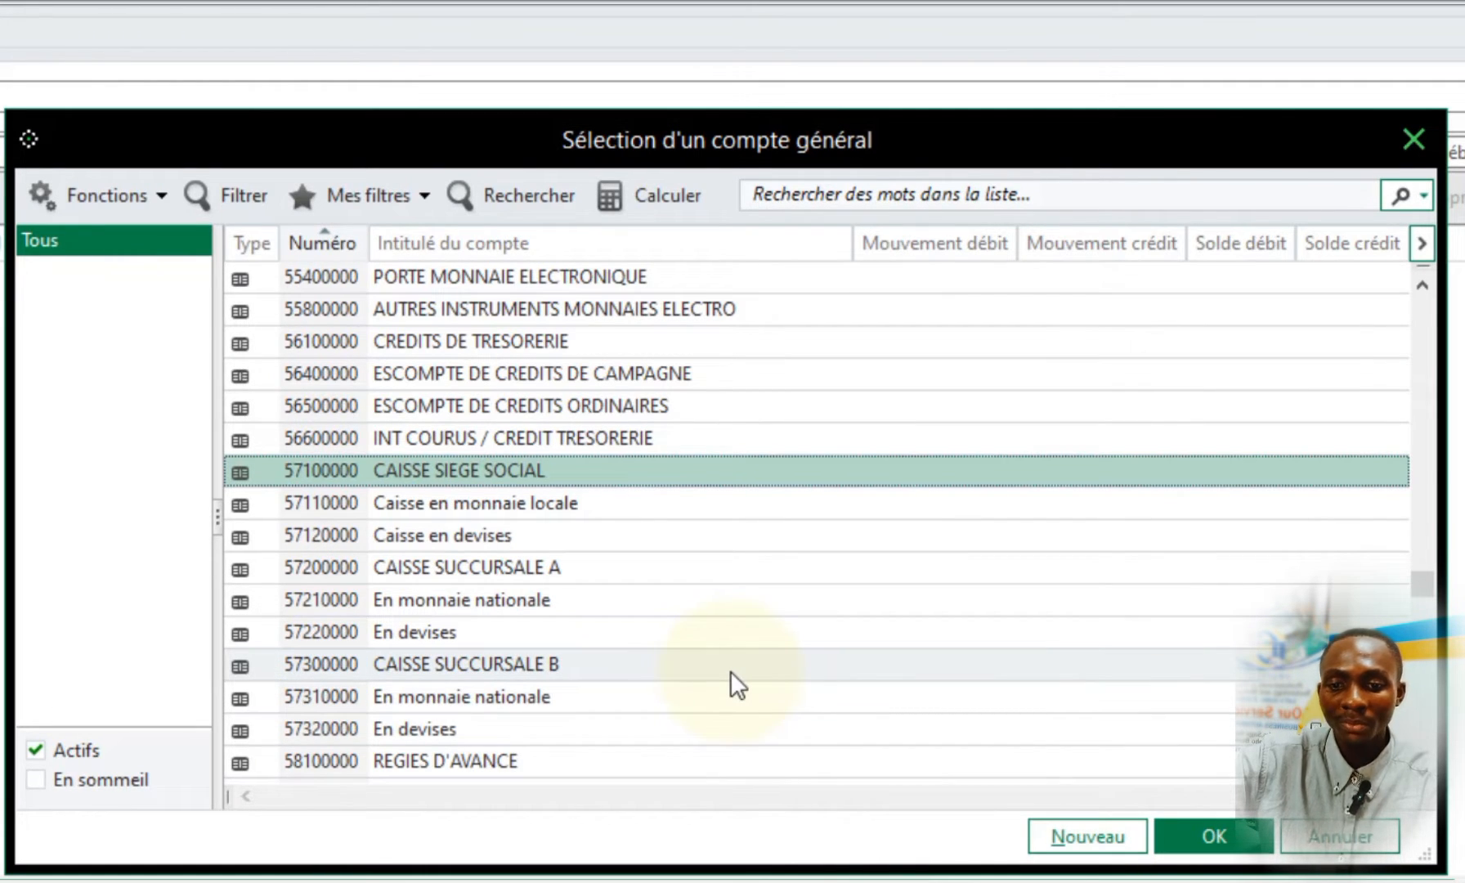
double_click(404, 479)
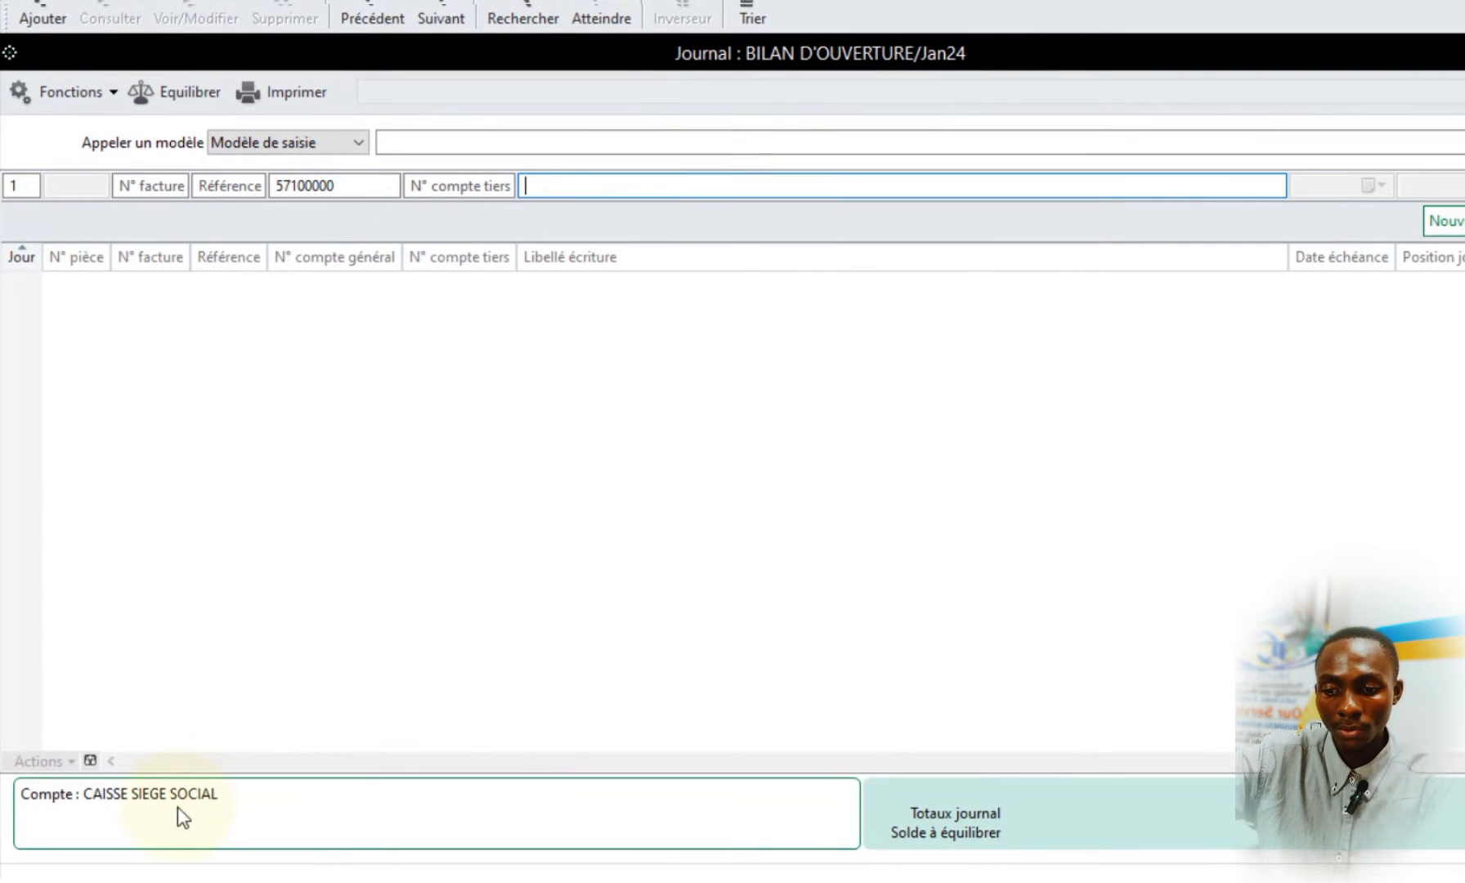
Label the cash line CAISSE SIEGE SOCIAL, enter the Word table's debit of 10000000 and save the line
text(CAISSE SIEGE SOCIAL)
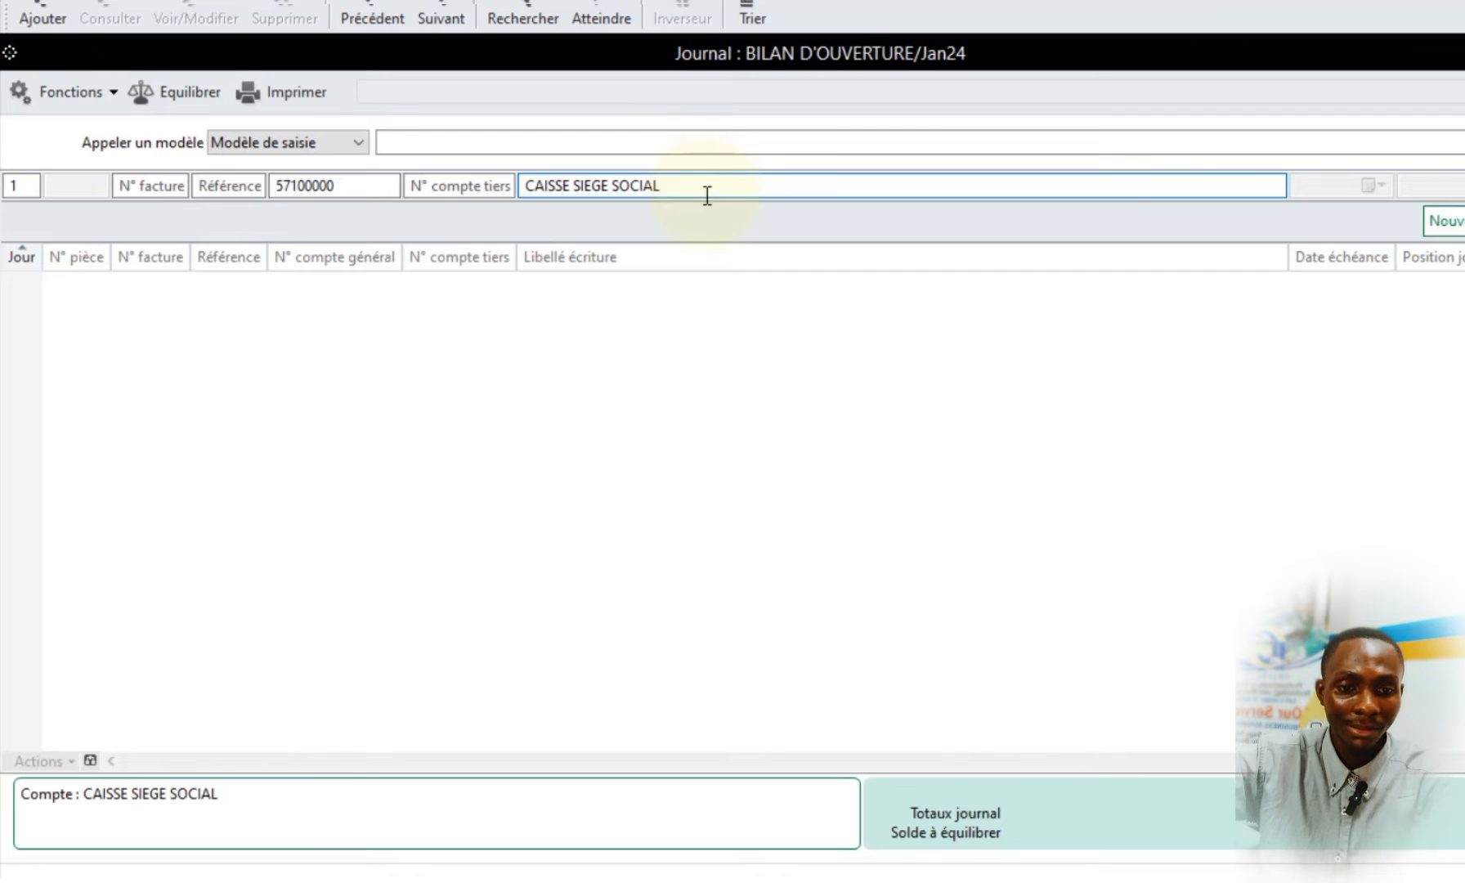
key(Tab)
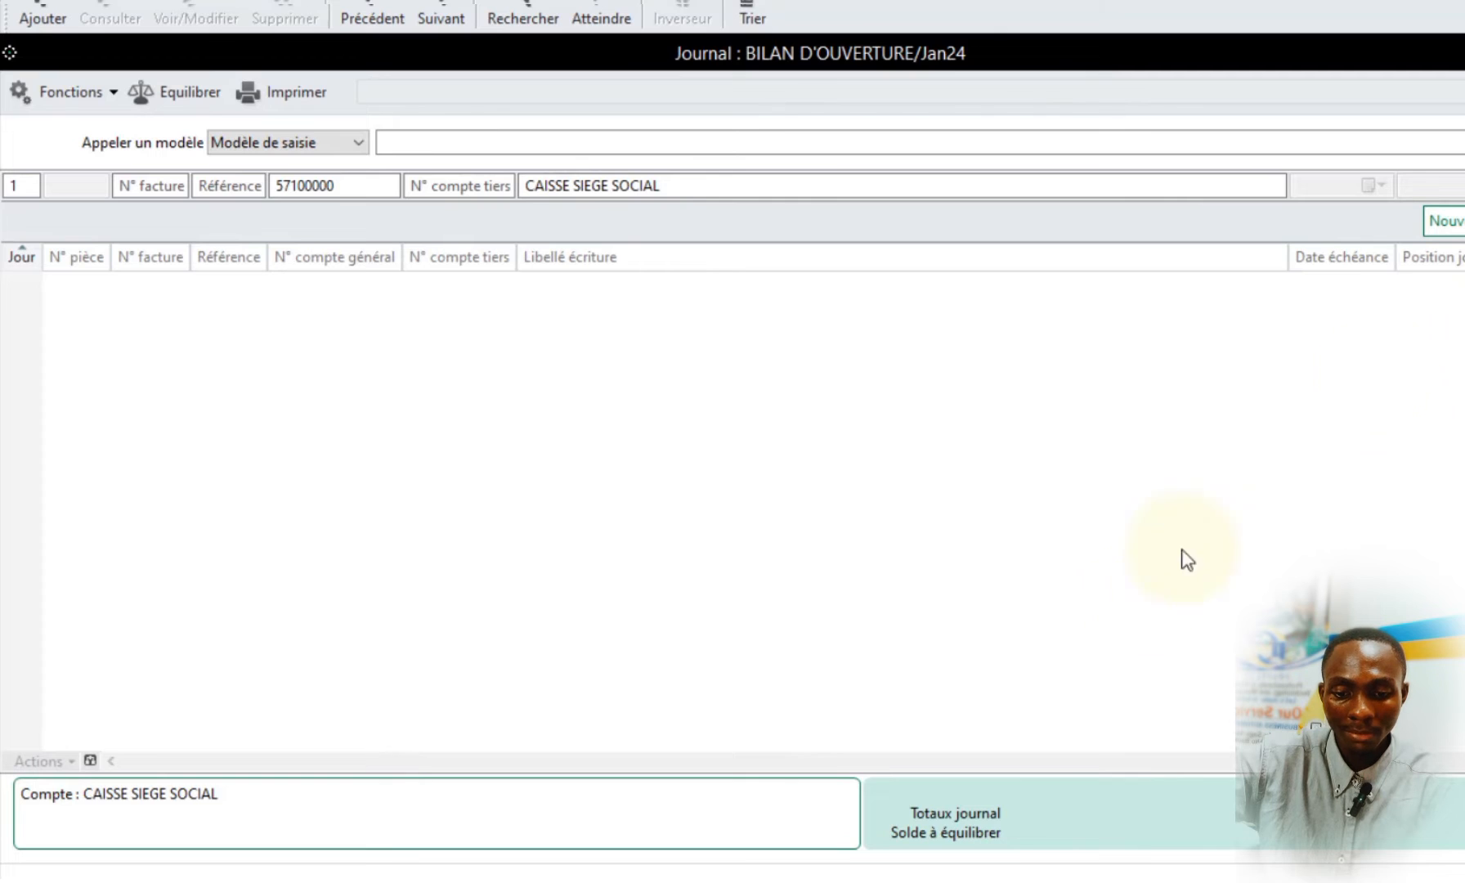
key(alt+Tab)
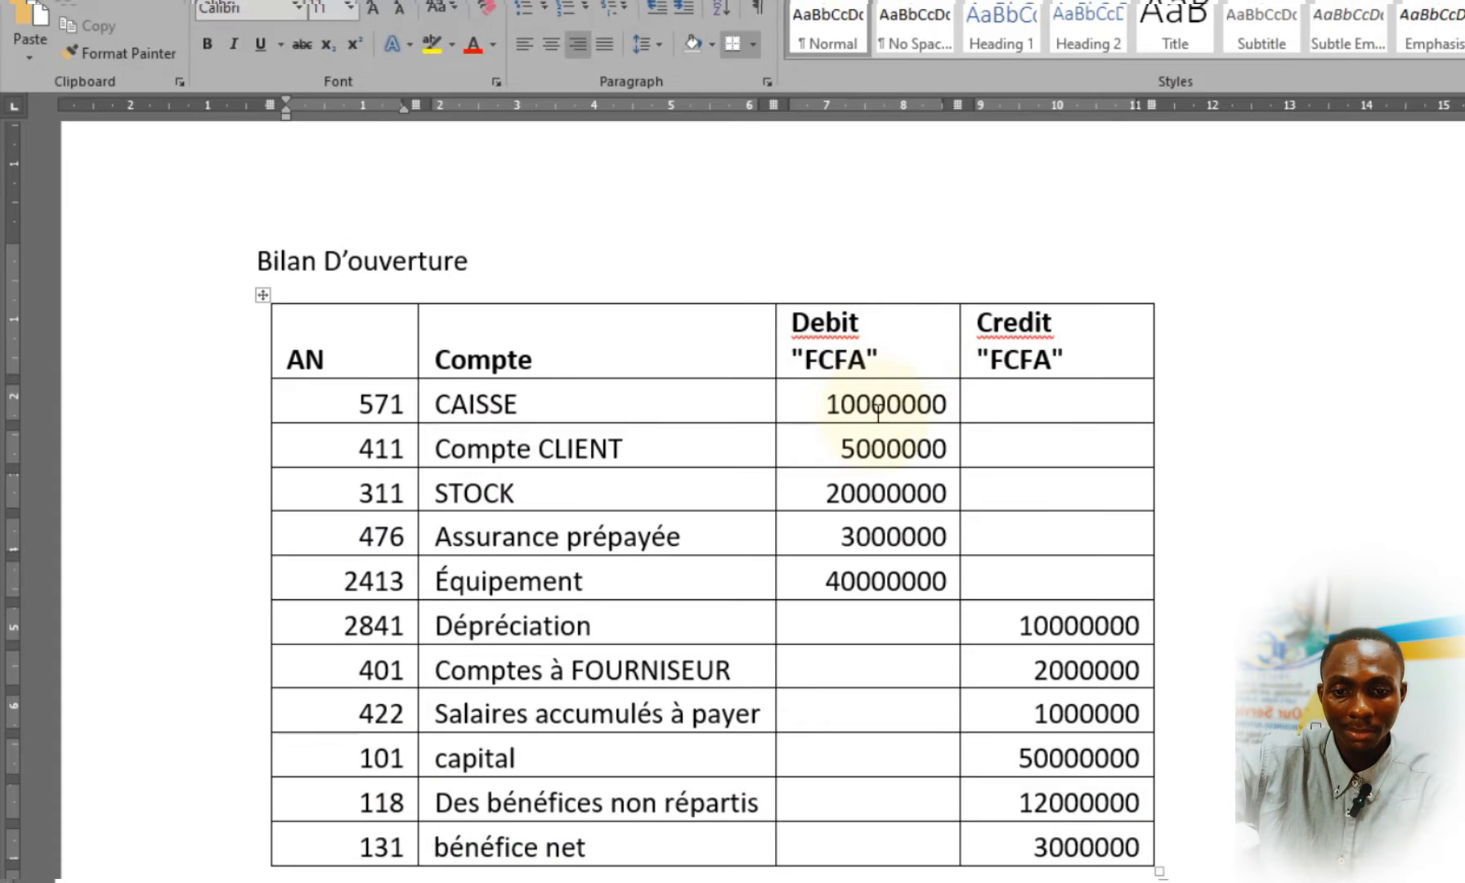
key(alt+Tab)
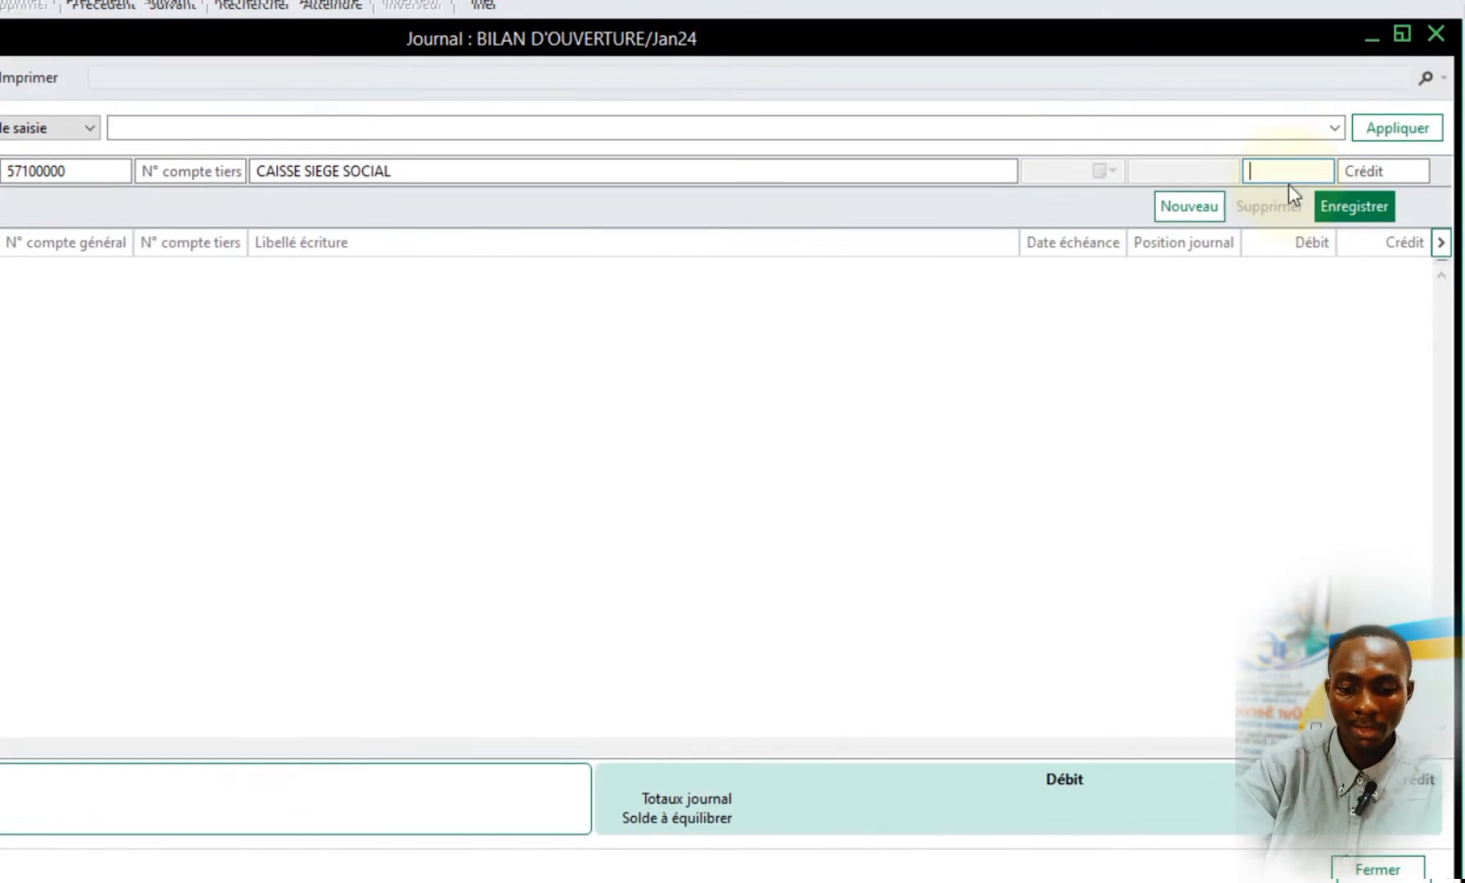
text(10000000)
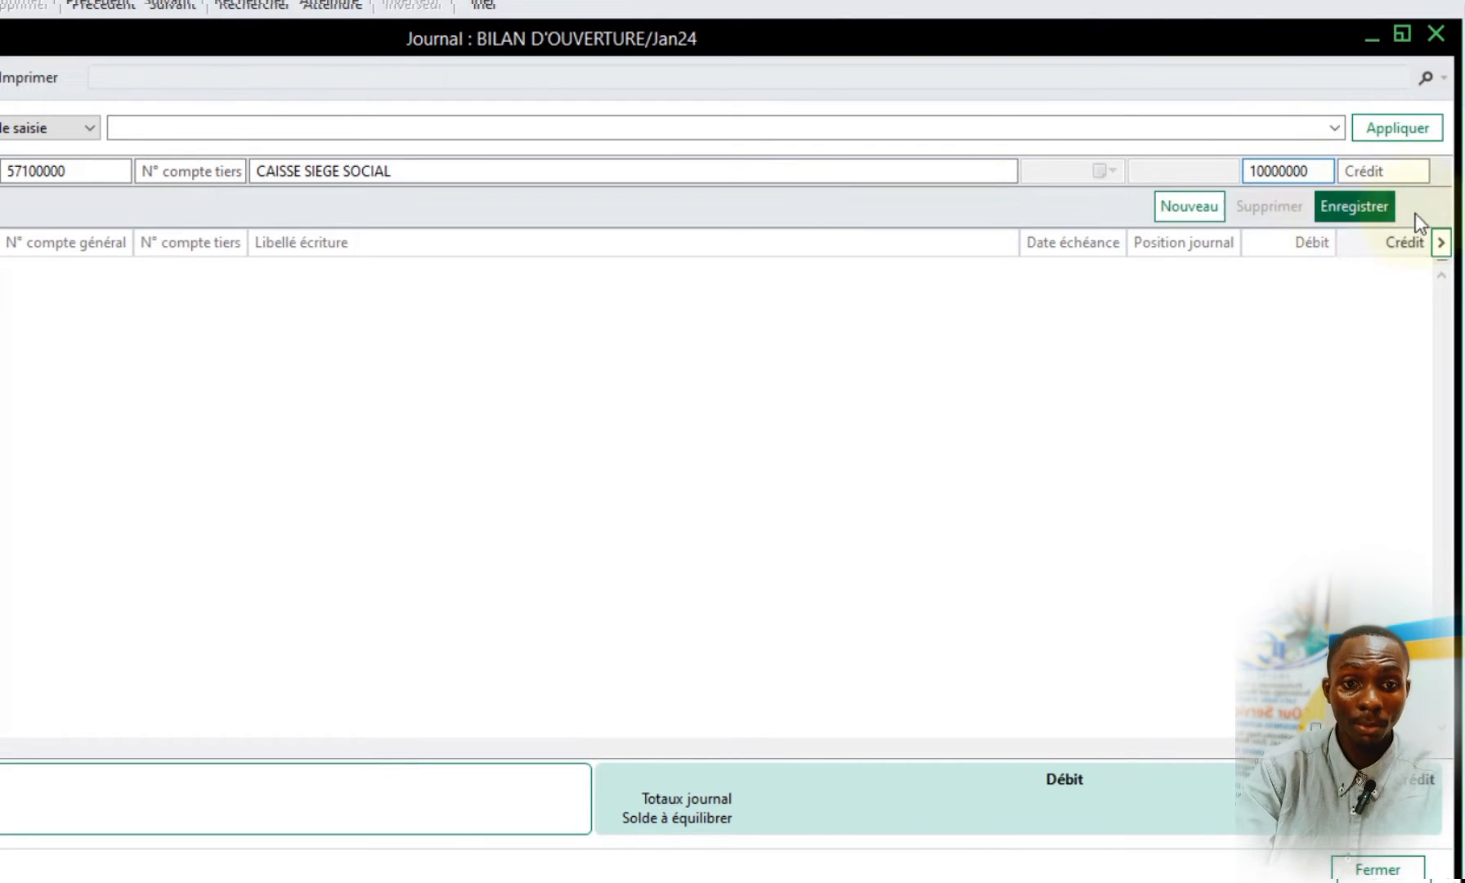
click(1371, 211)
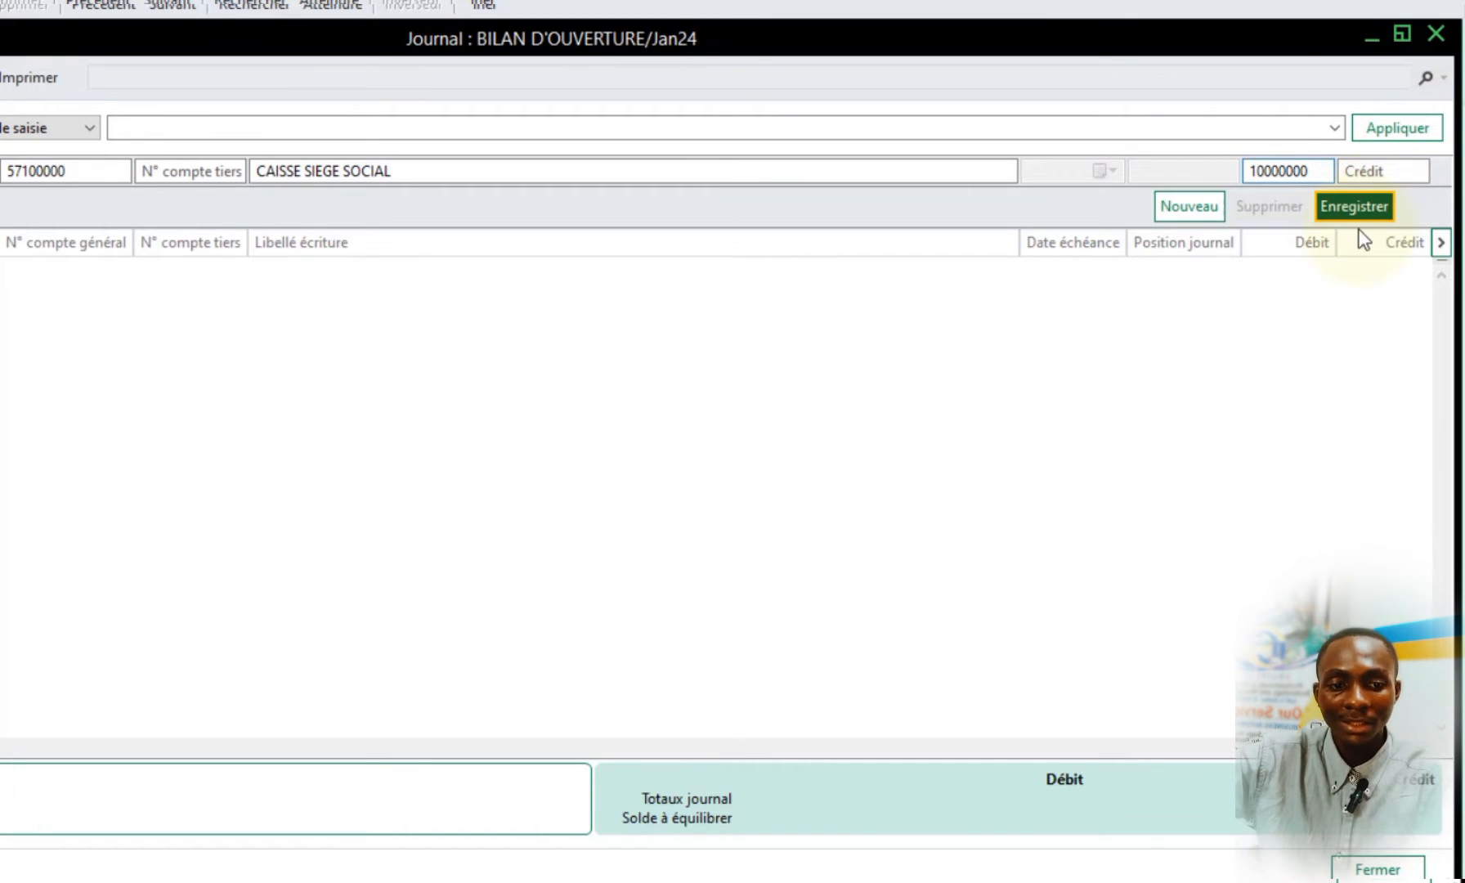
click(1357, 212)
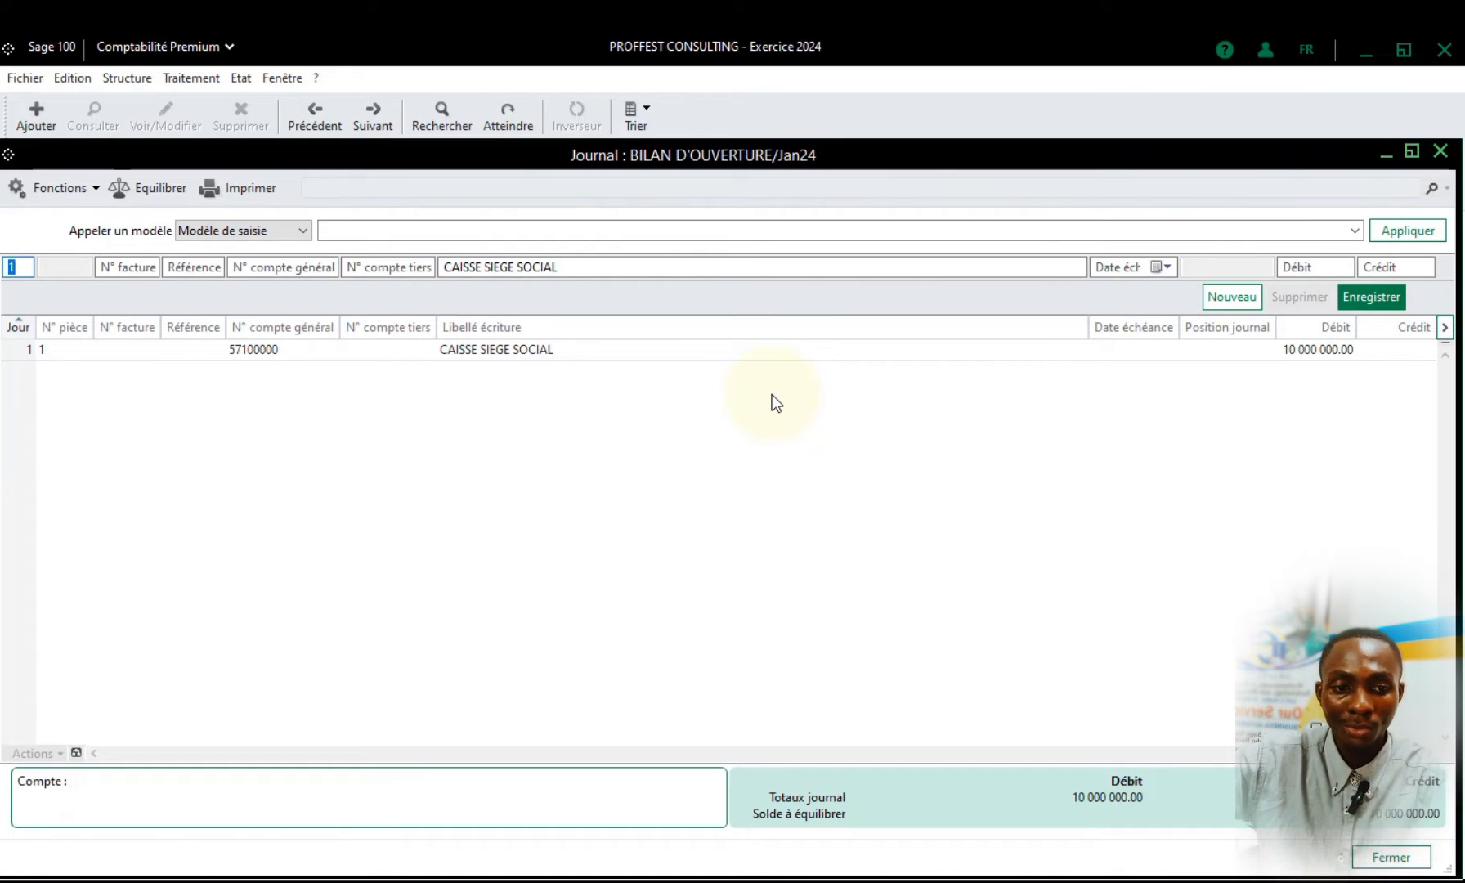
click(1315, 278)
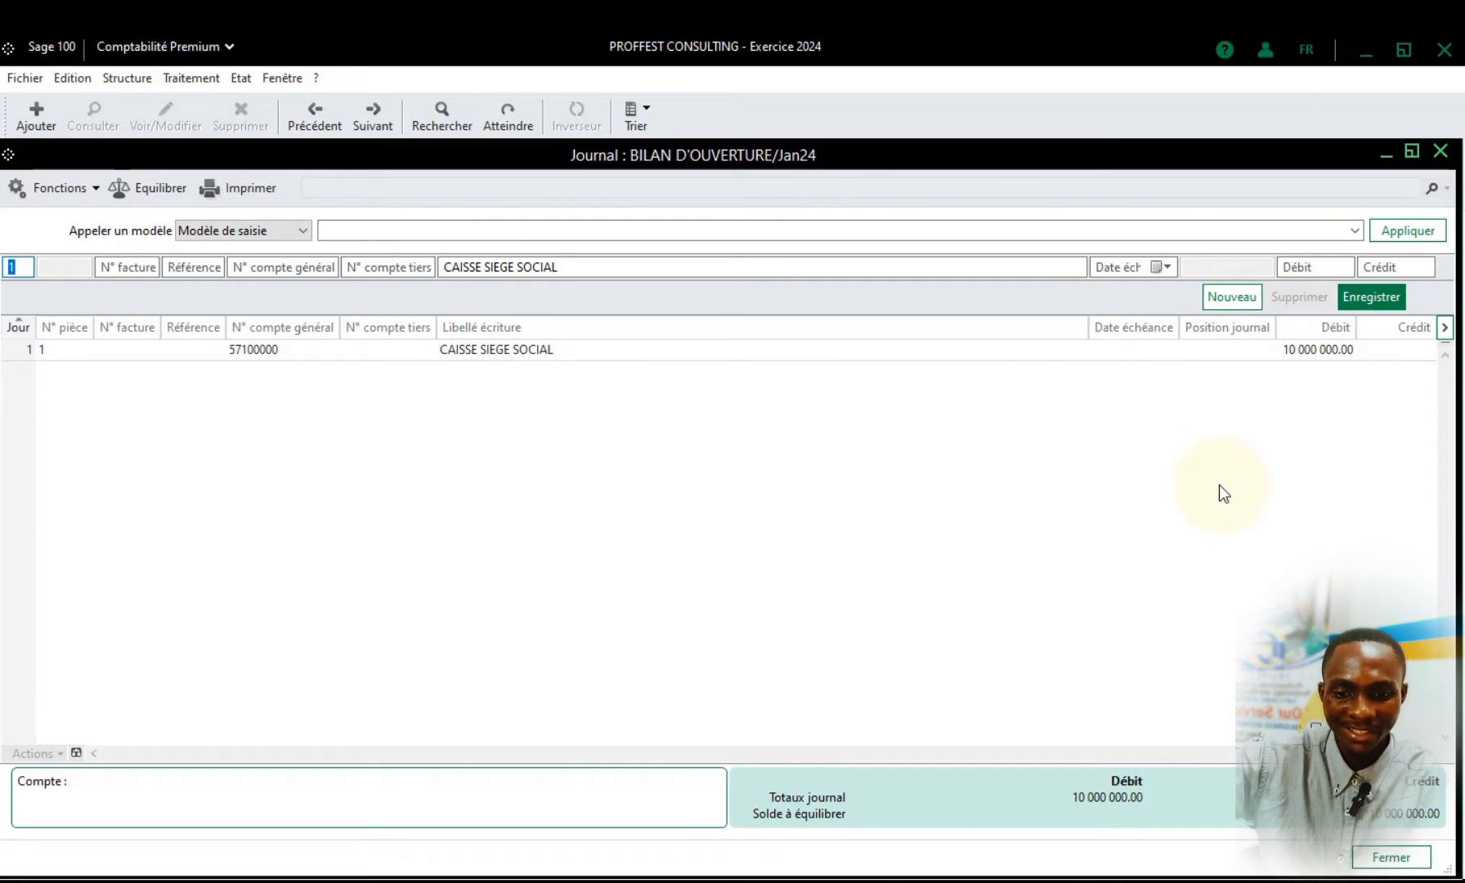
Switch to the Word table and check the 411 Compte CLIENT row and its debit amount
key(alt+Tab)
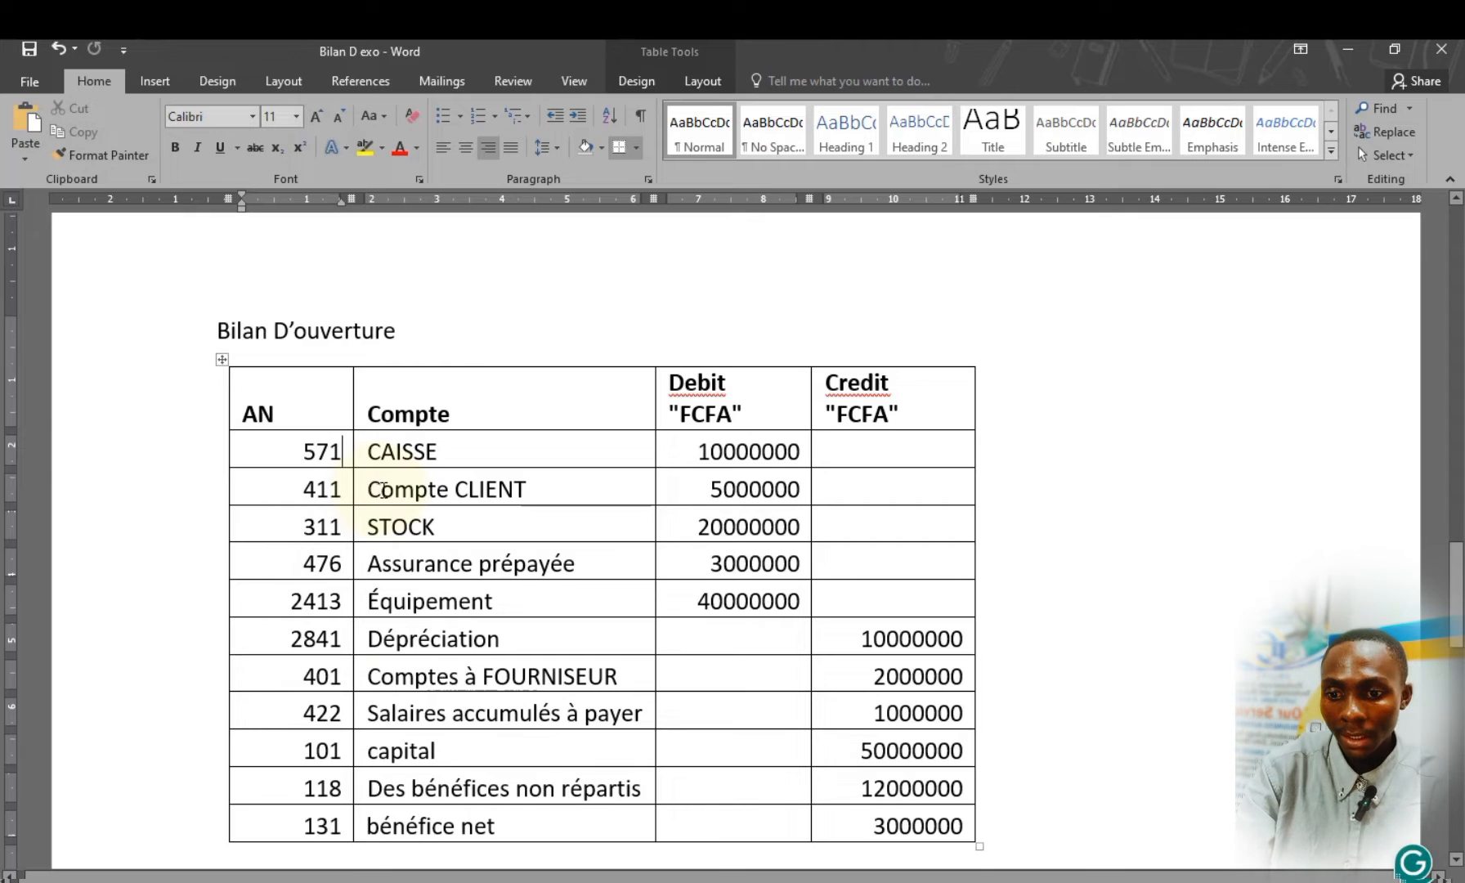
shift+click(527, 483)
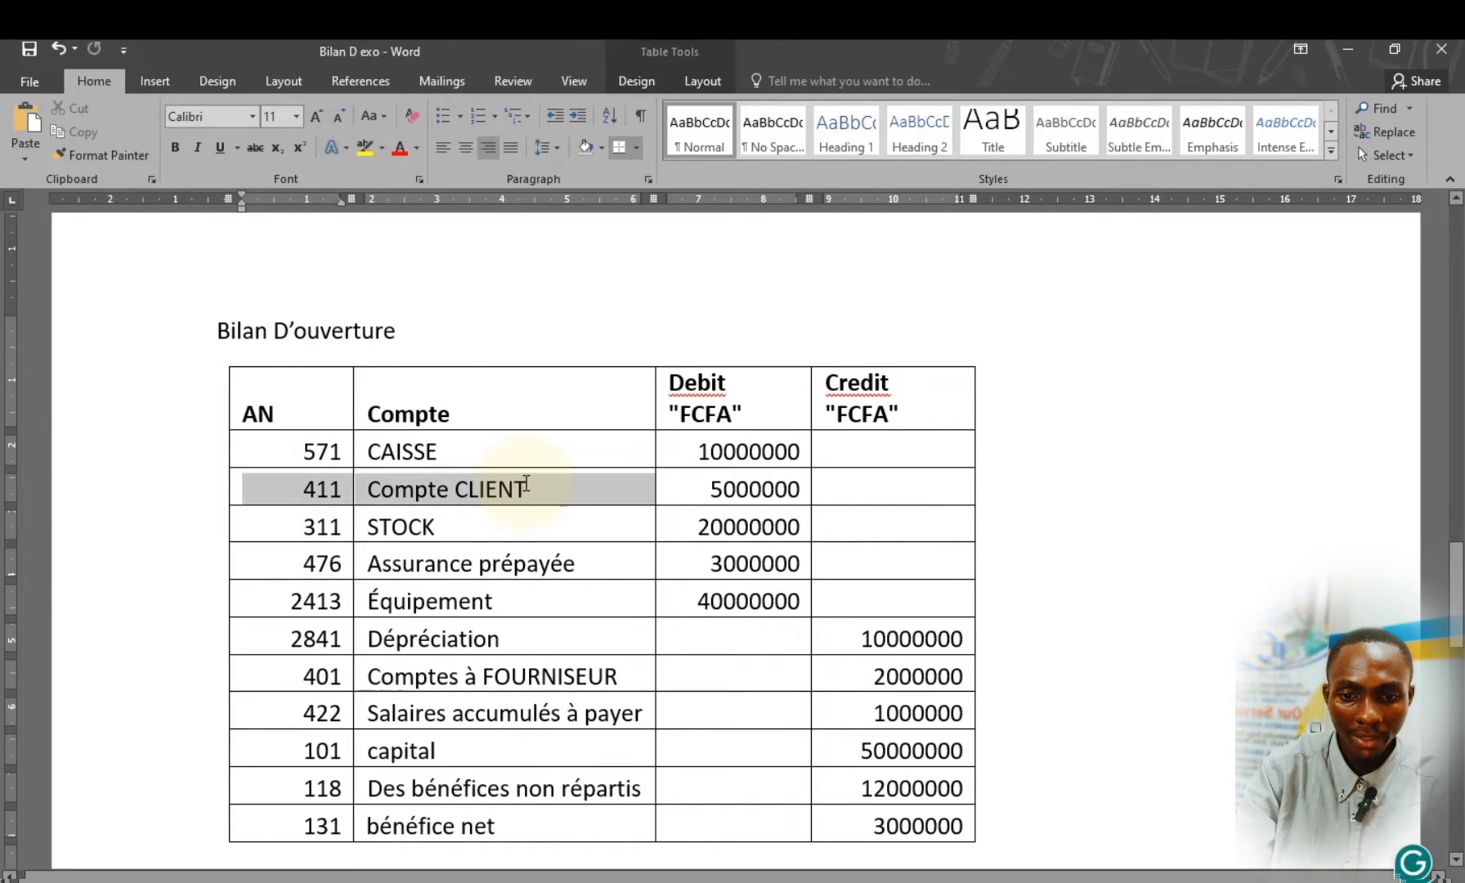
double_click(758, 488)
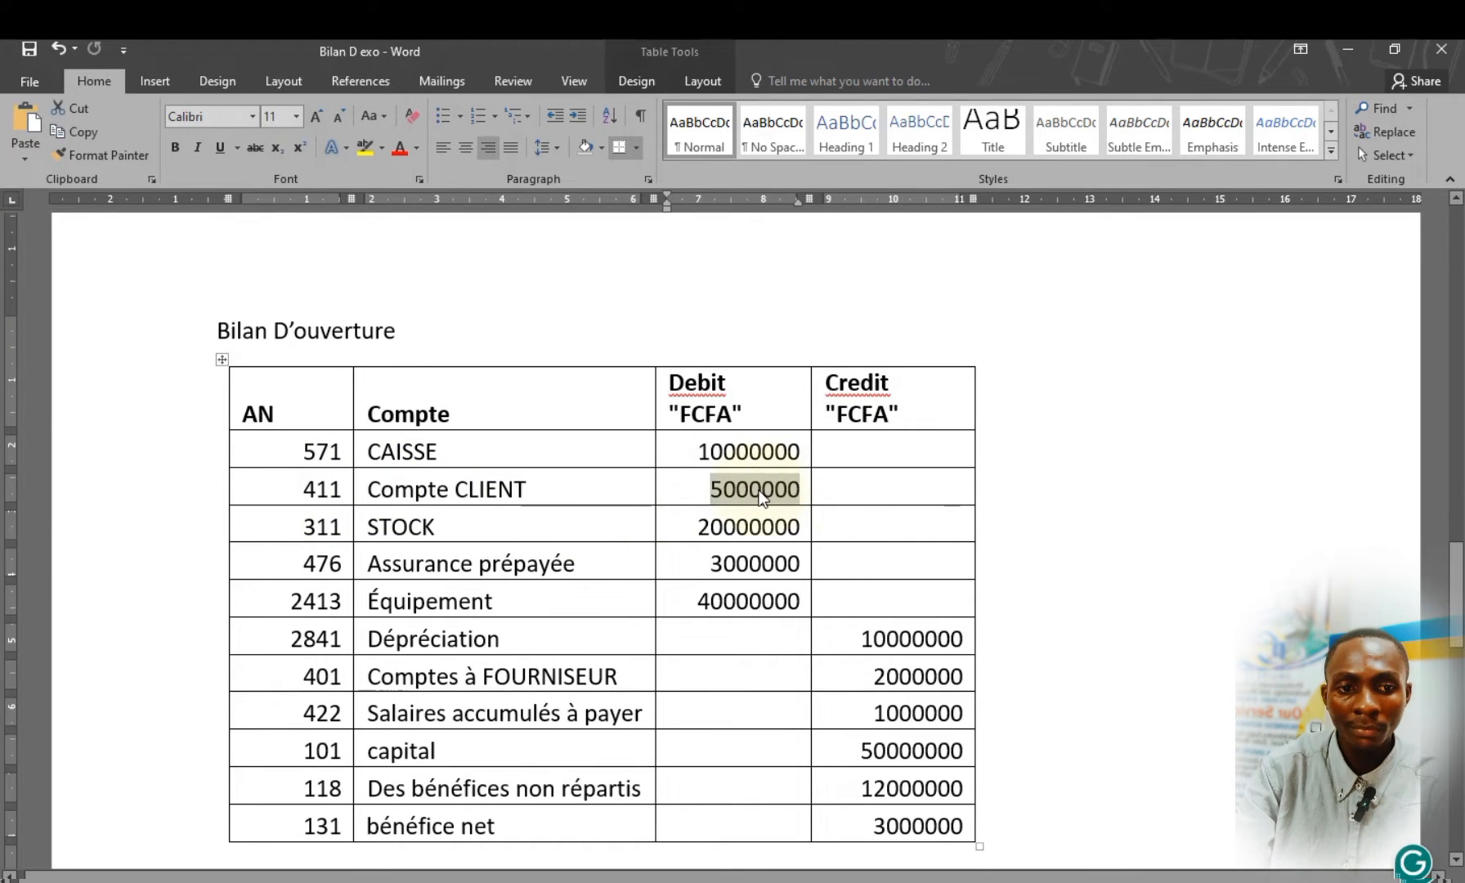
click(760, 492)
click(1349, 51)
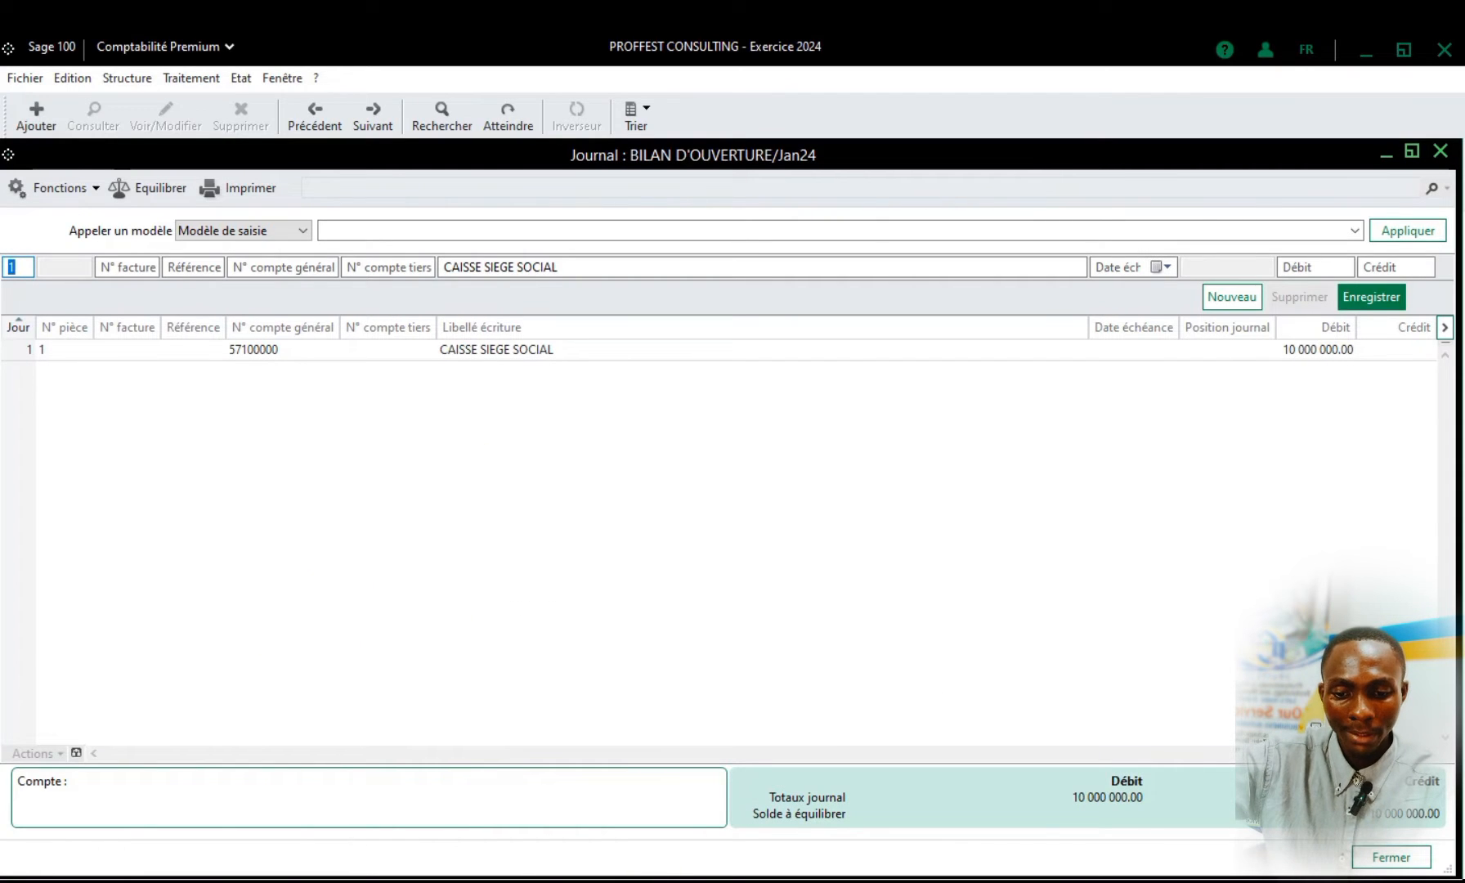
Return to the Word table and add the customer's name after Compte CLIENT in the 411 row
mouse_move(619, 882)
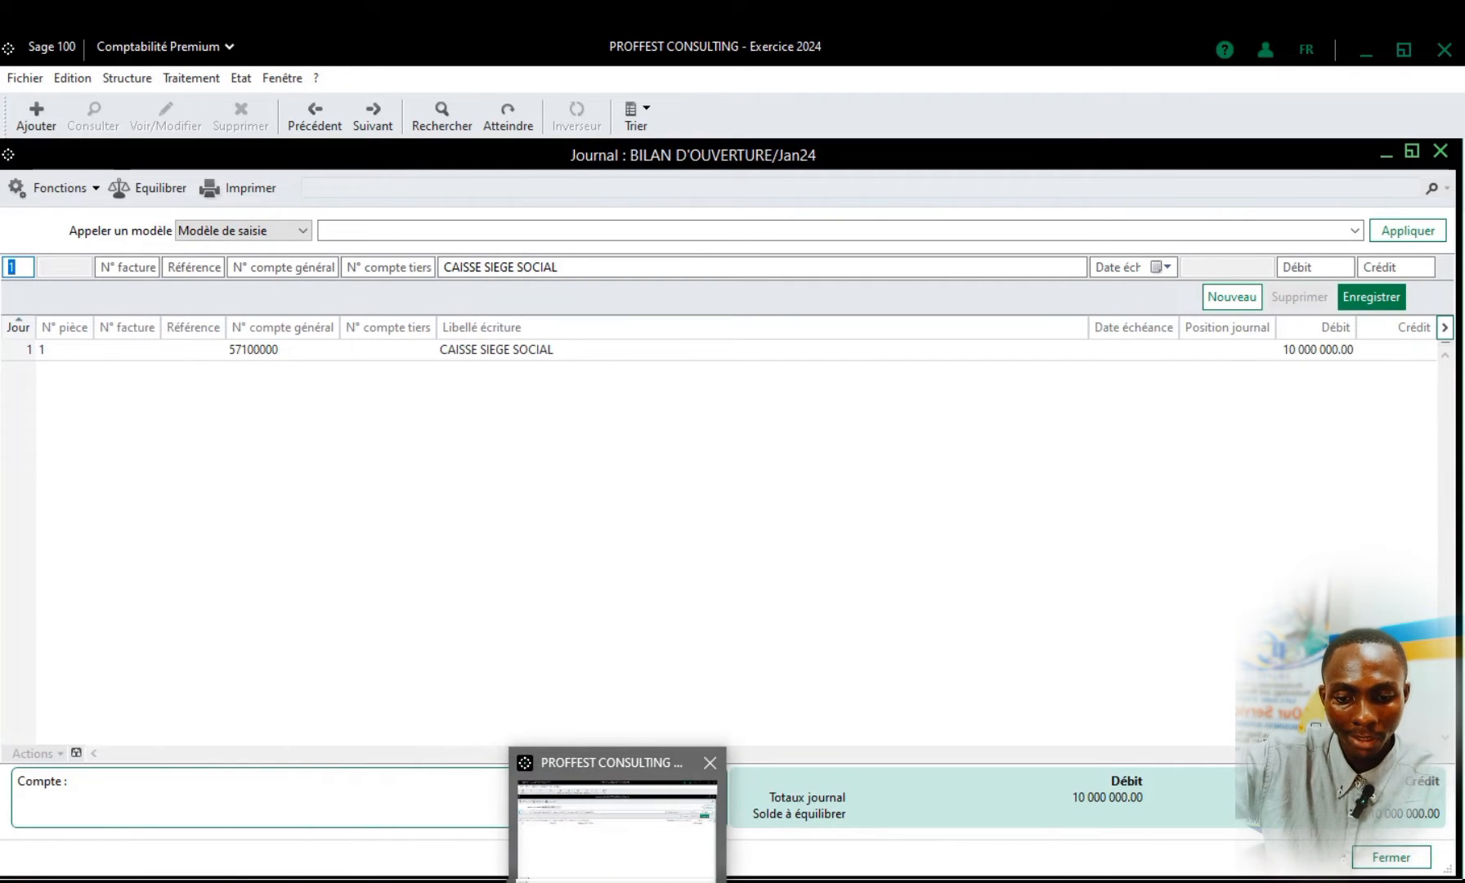
click(739, 868)
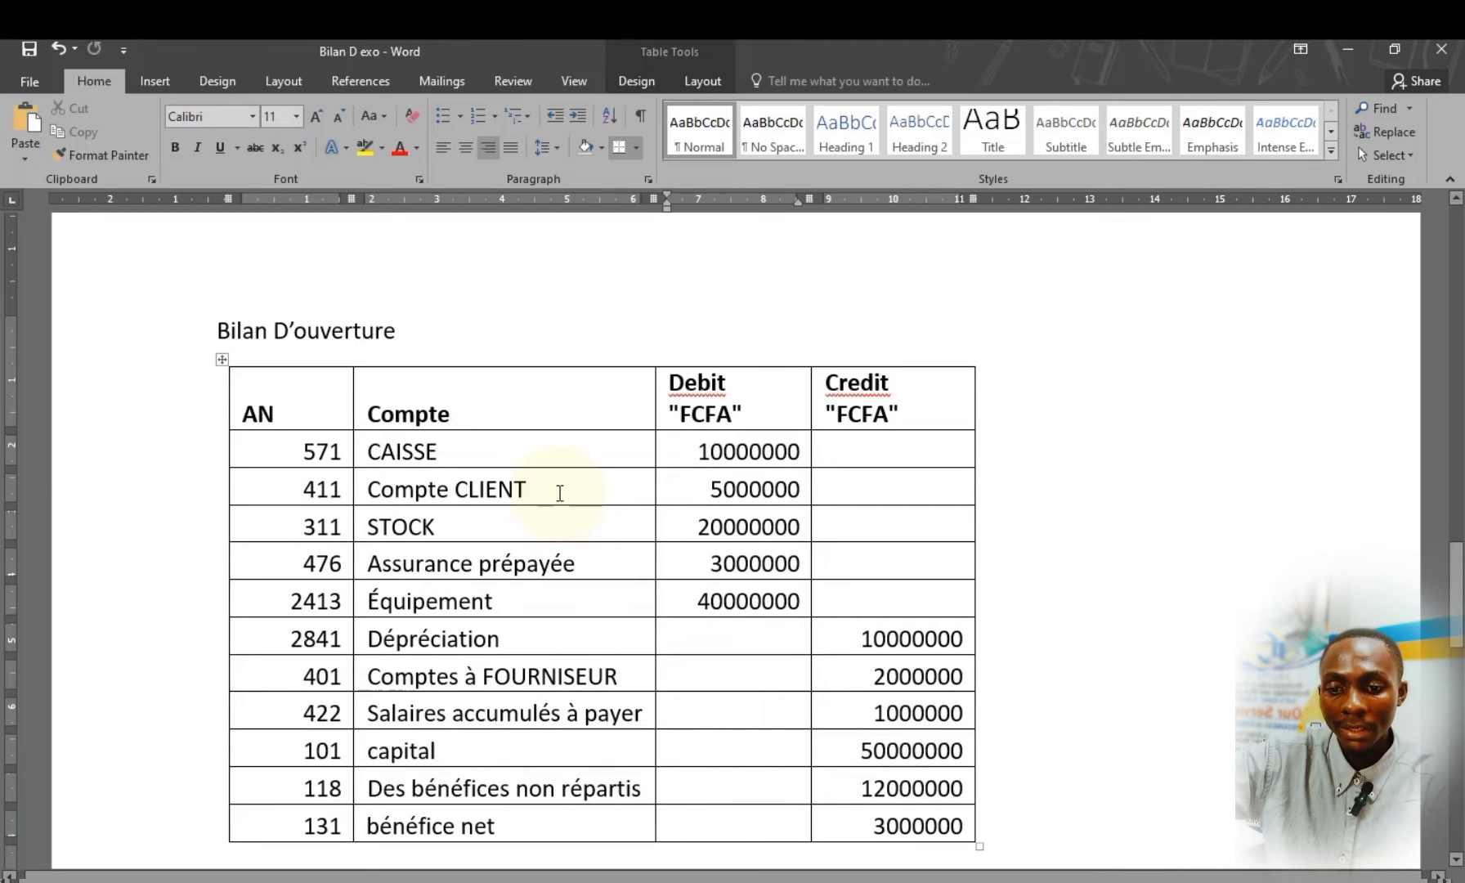
click(560, 492)
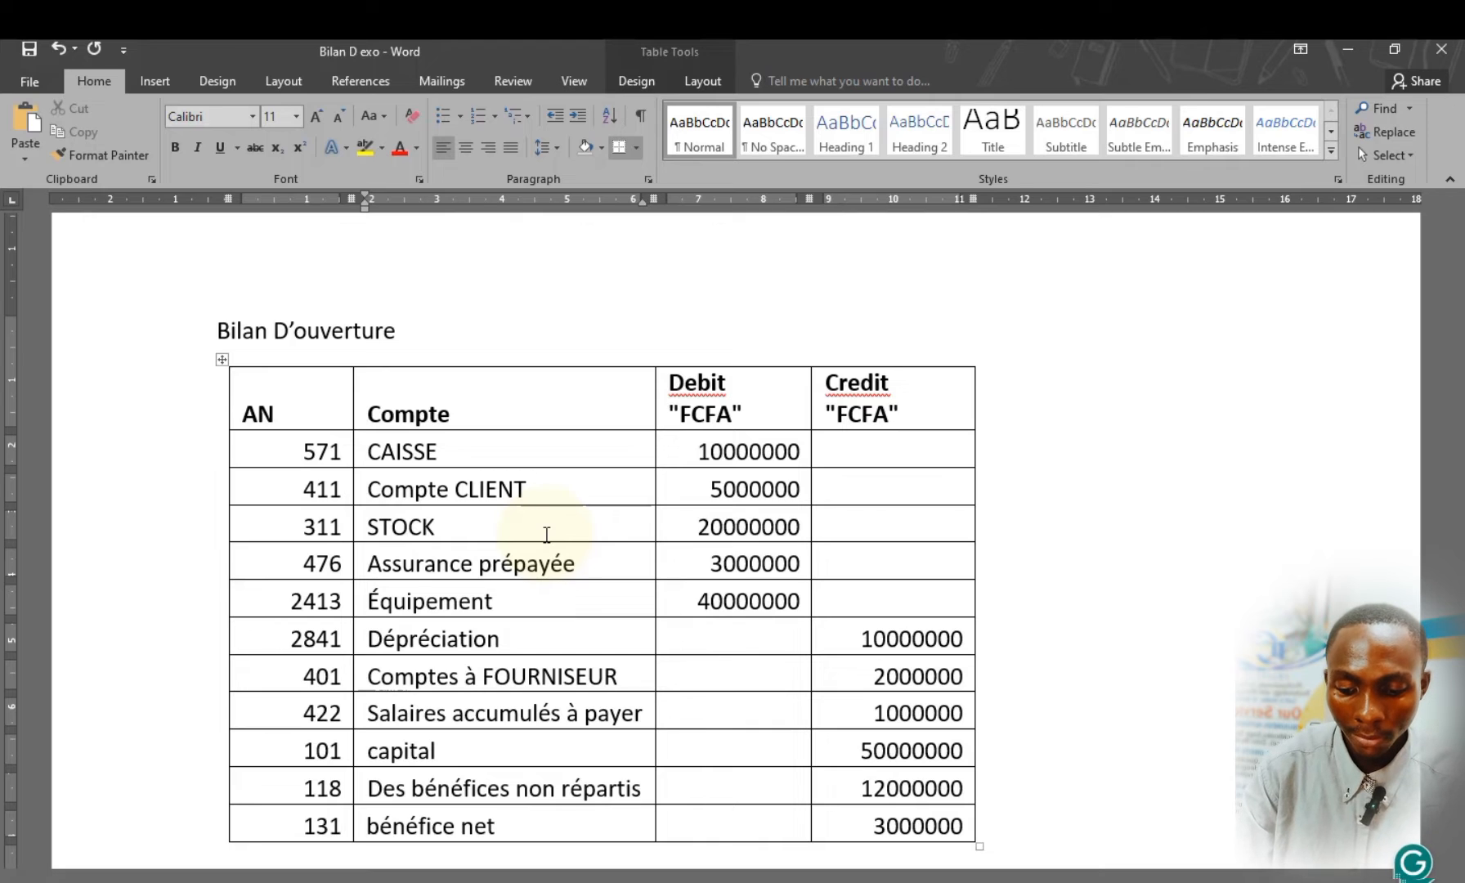
text(ma)
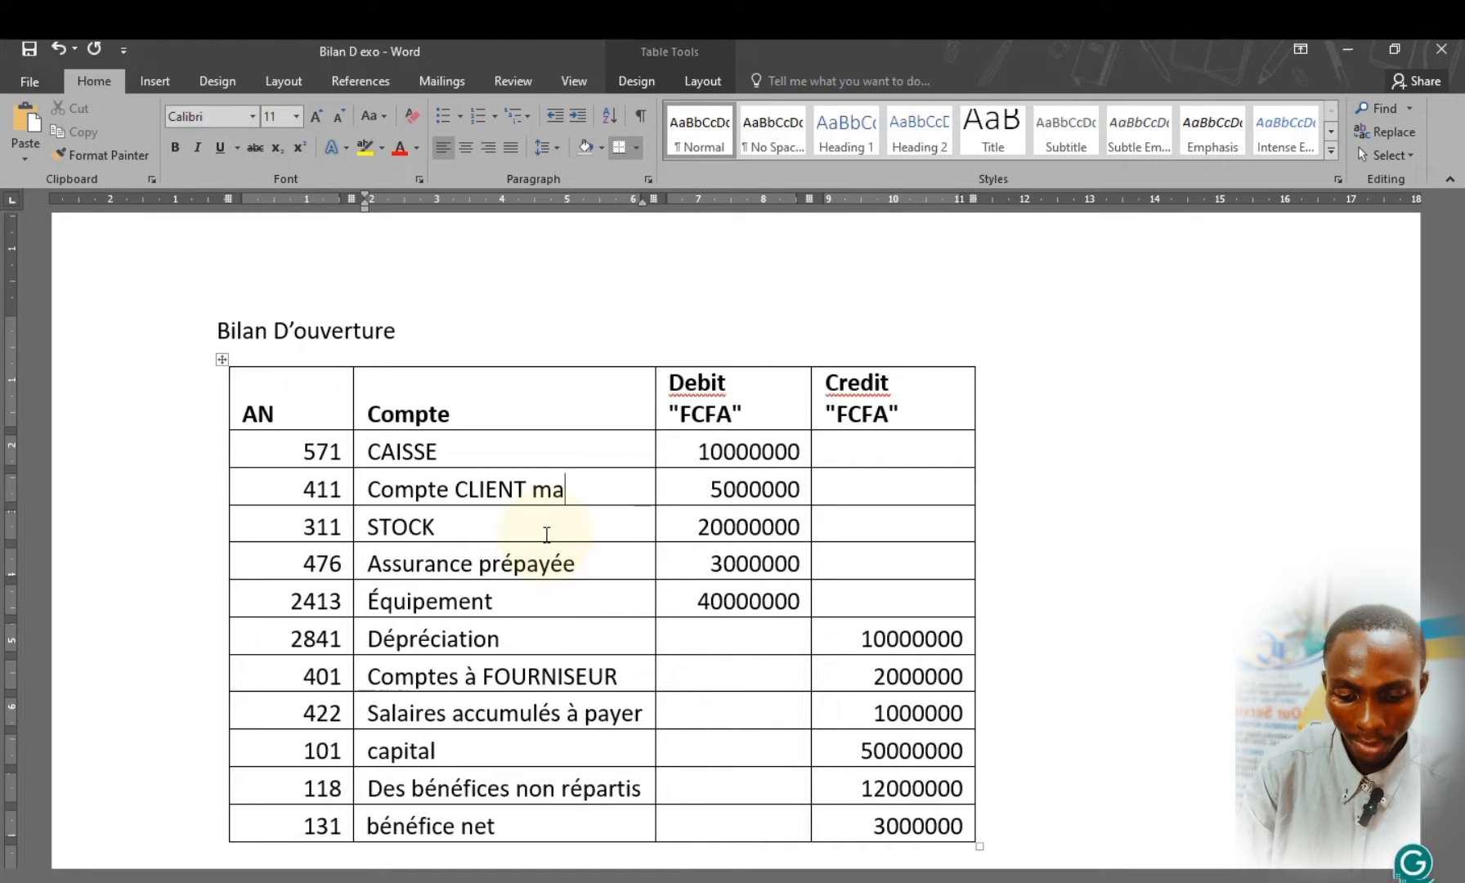
key(BackSpace)
key(BackSpace)
text(jonh)
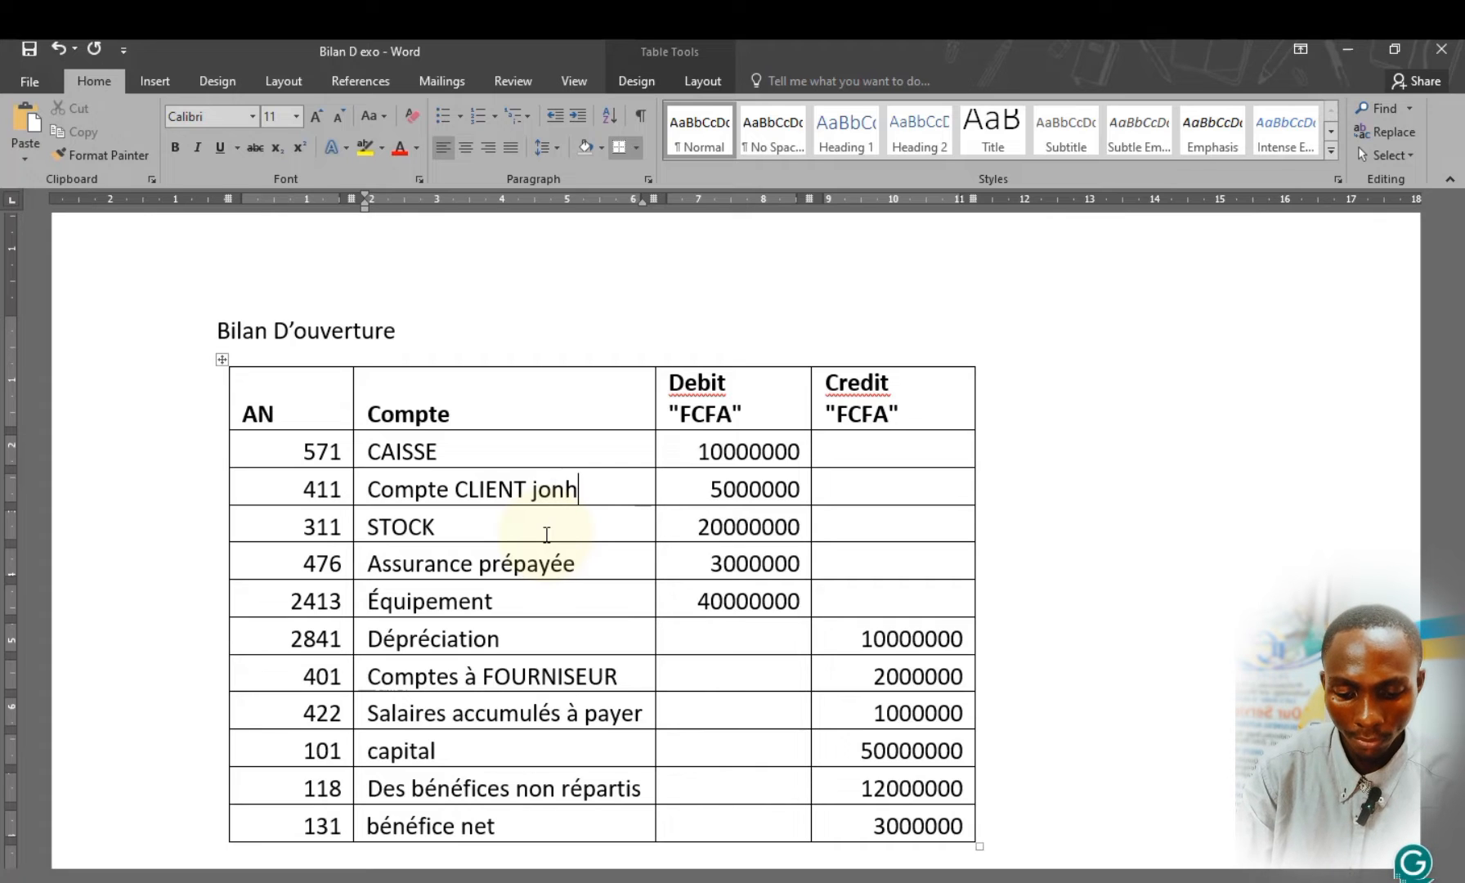
text(som)
key(BackSpace)
text(n)
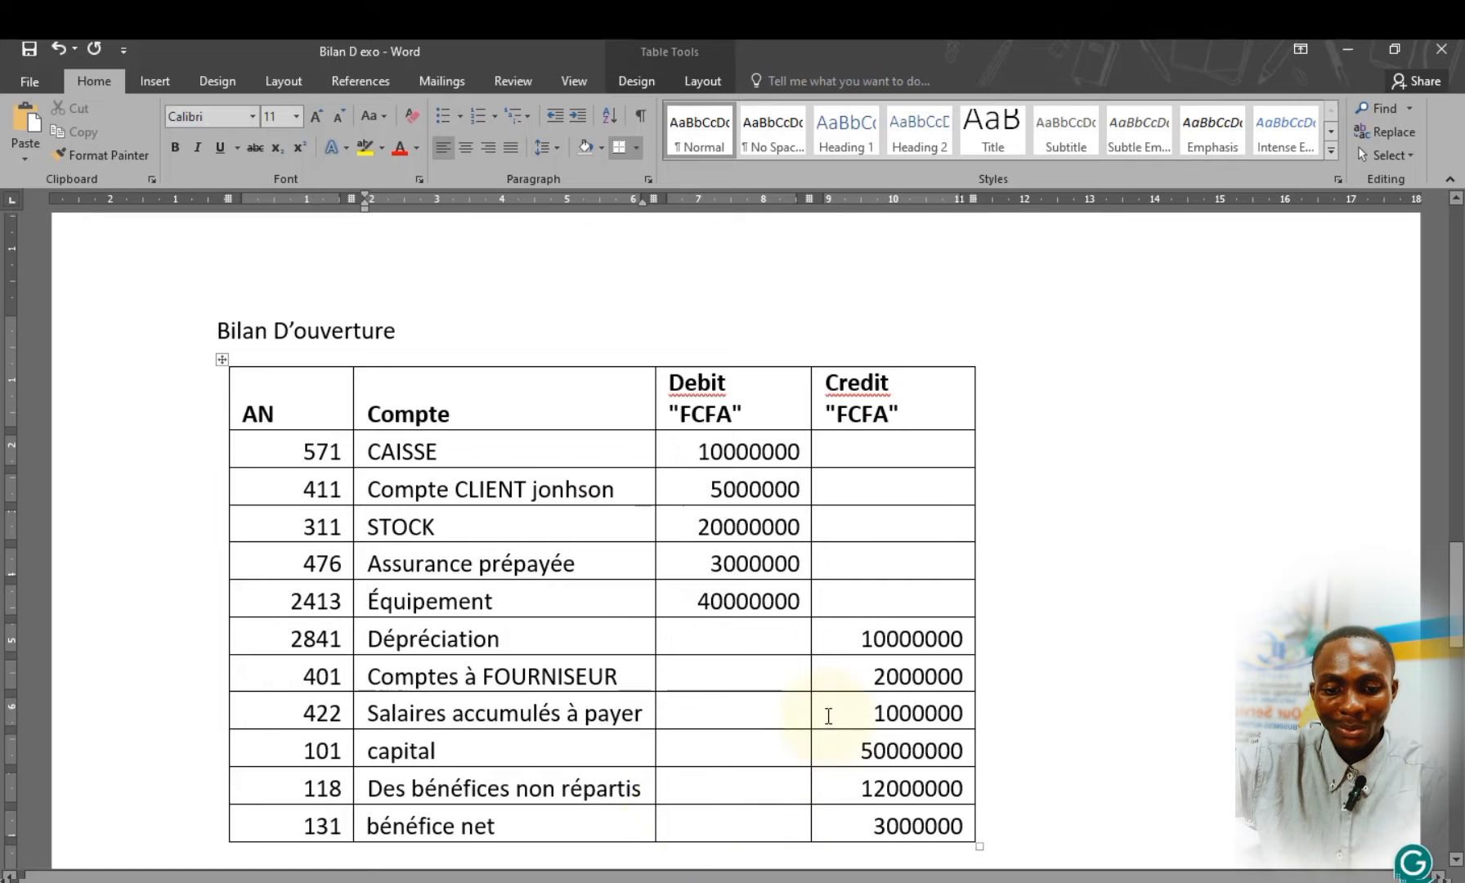
click(599, 491)
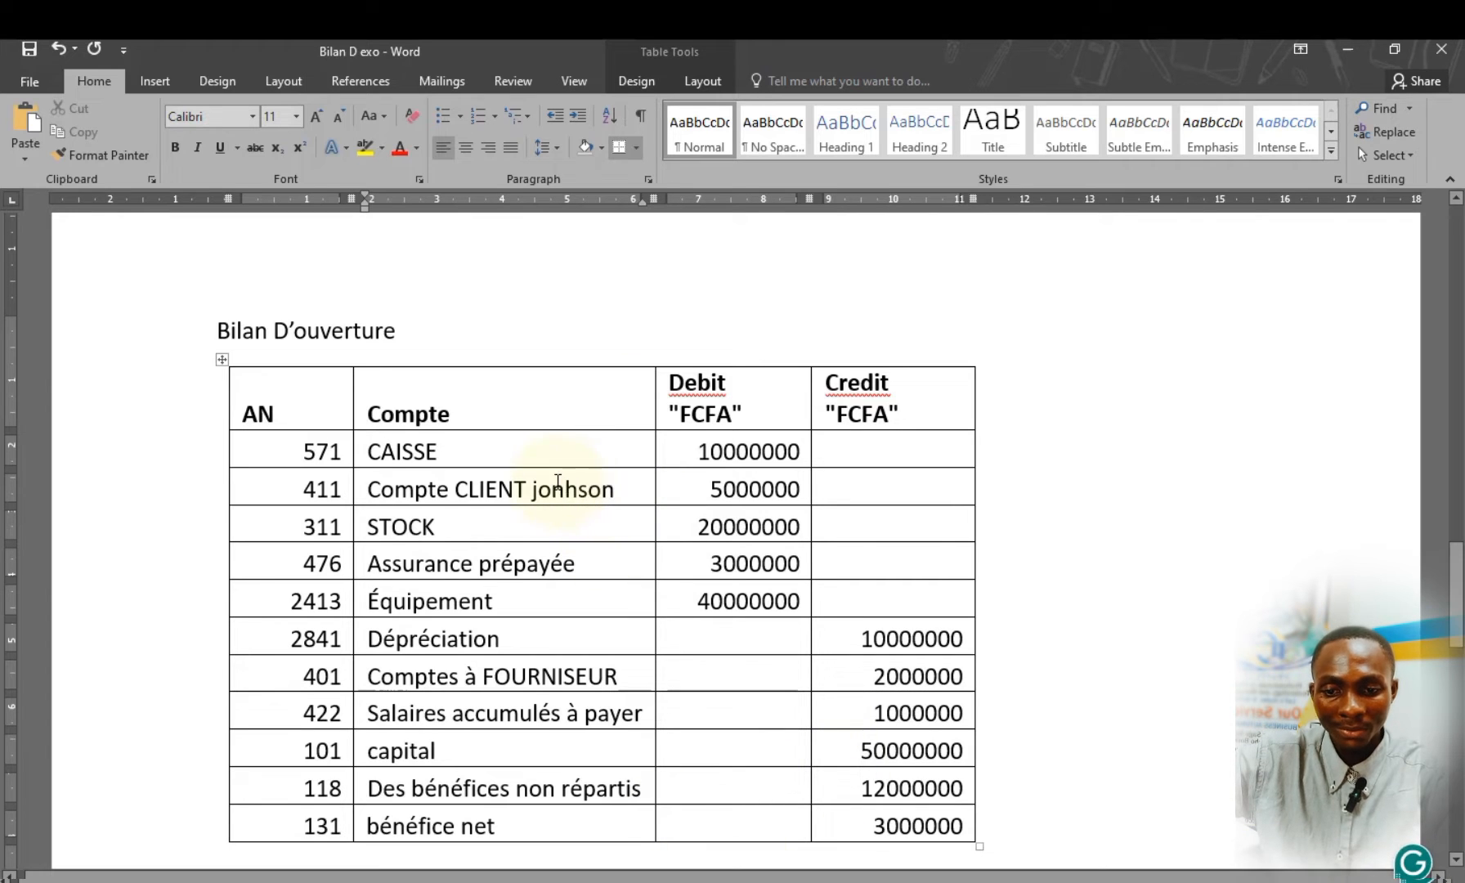
drag(528, 483, 529, 485)
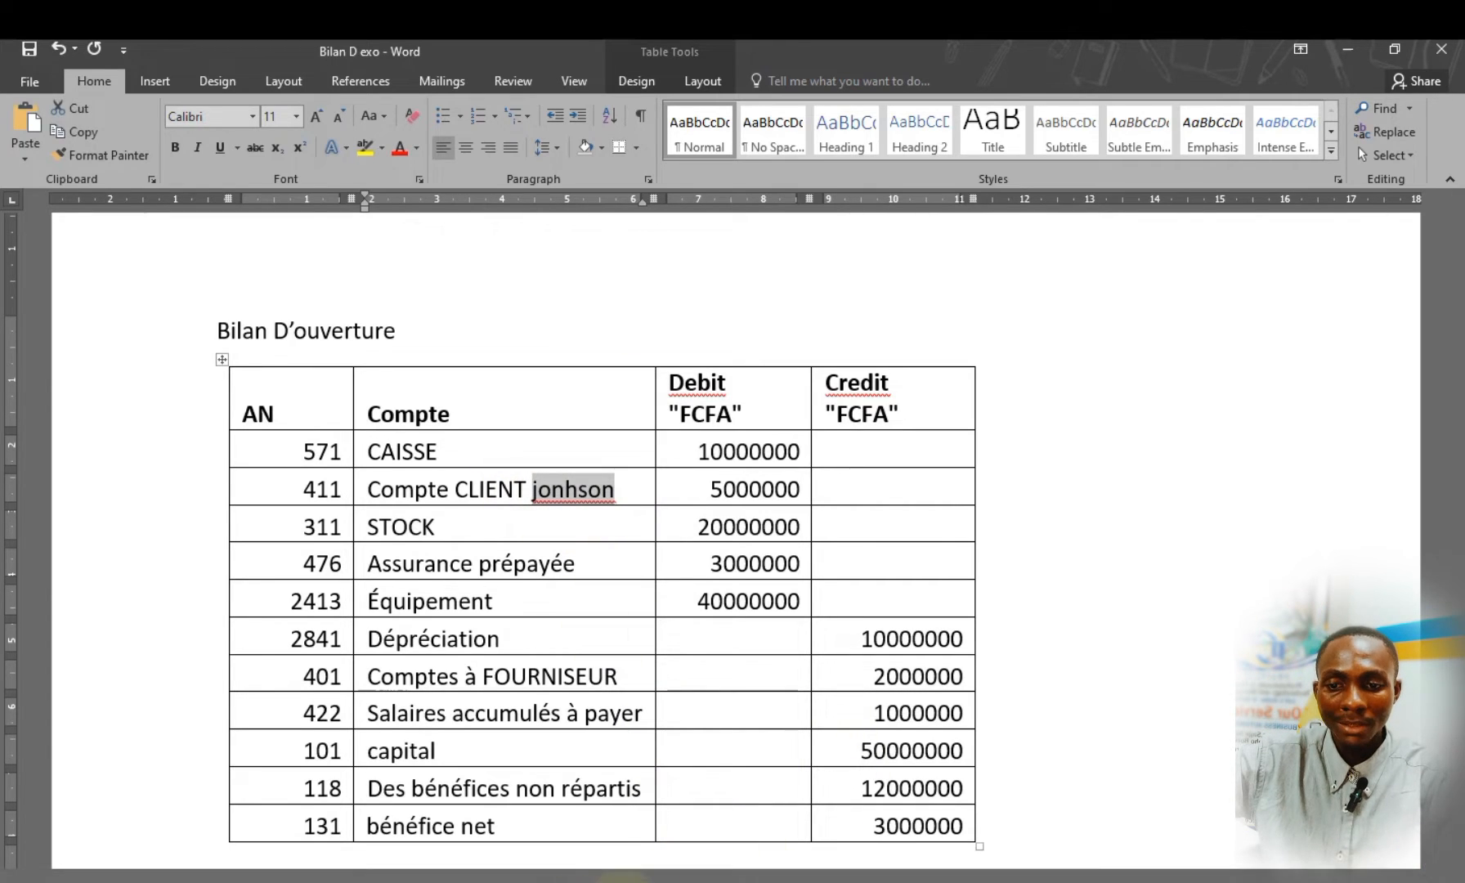
Switch to Sage 100 and look up the third-party account for the new journal line by the start of the customer's name
click(627, 879)
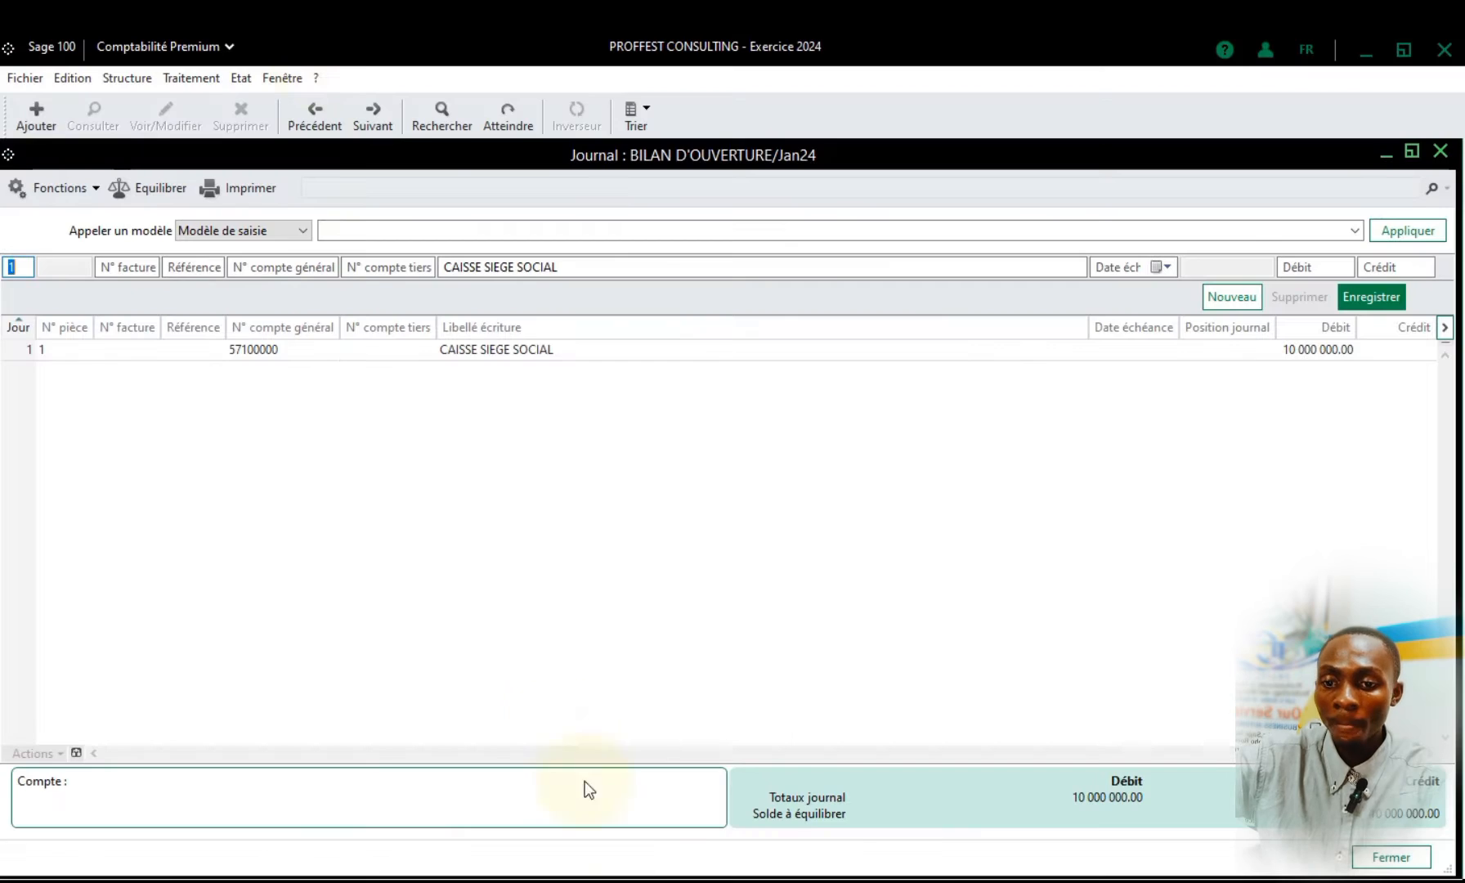
click(285, 268)
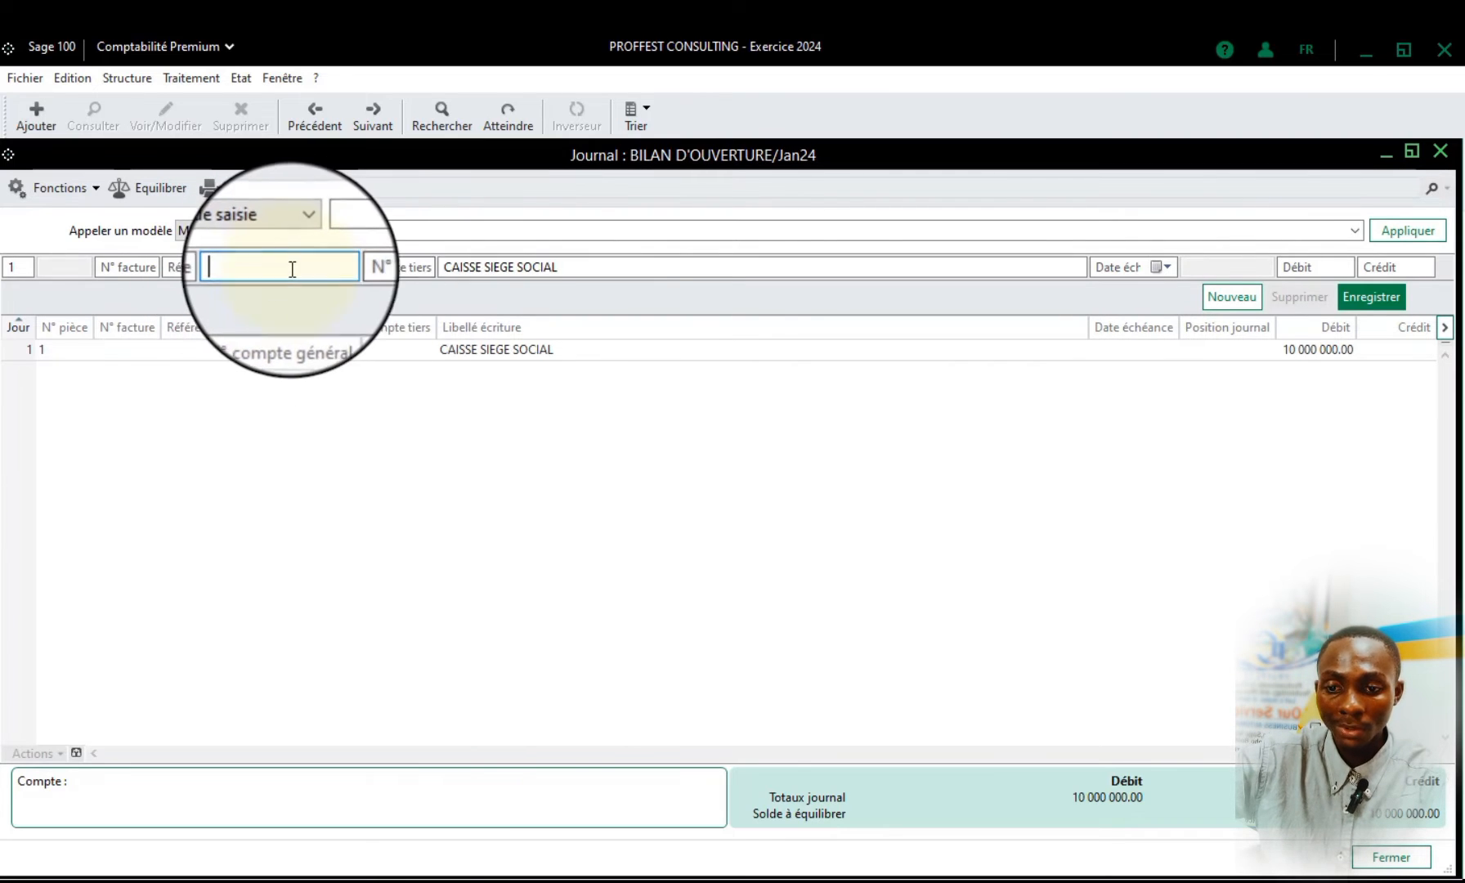
click(376, 268)
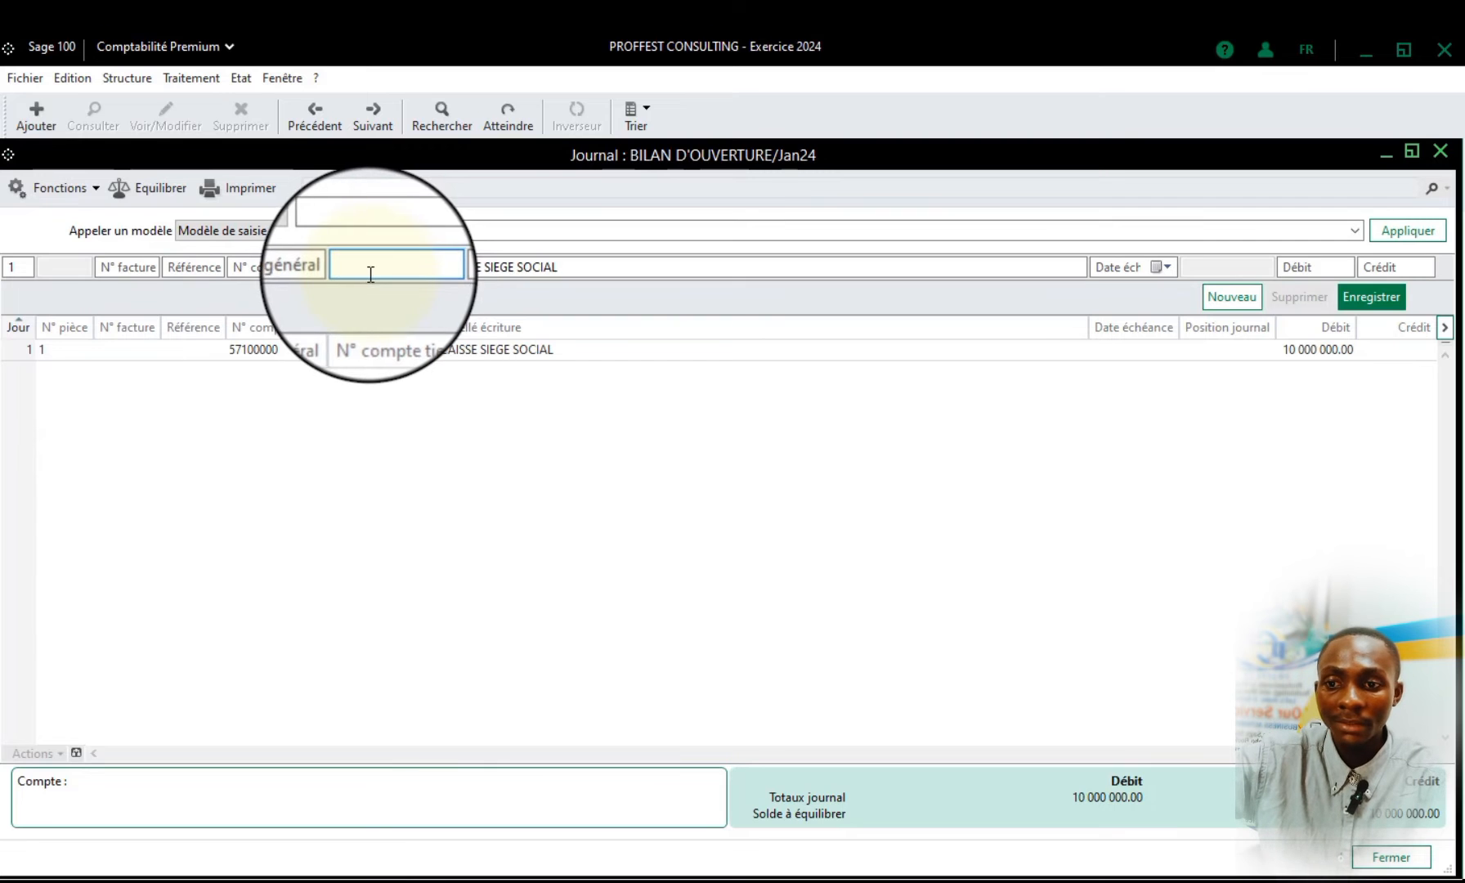
click(137, 76)
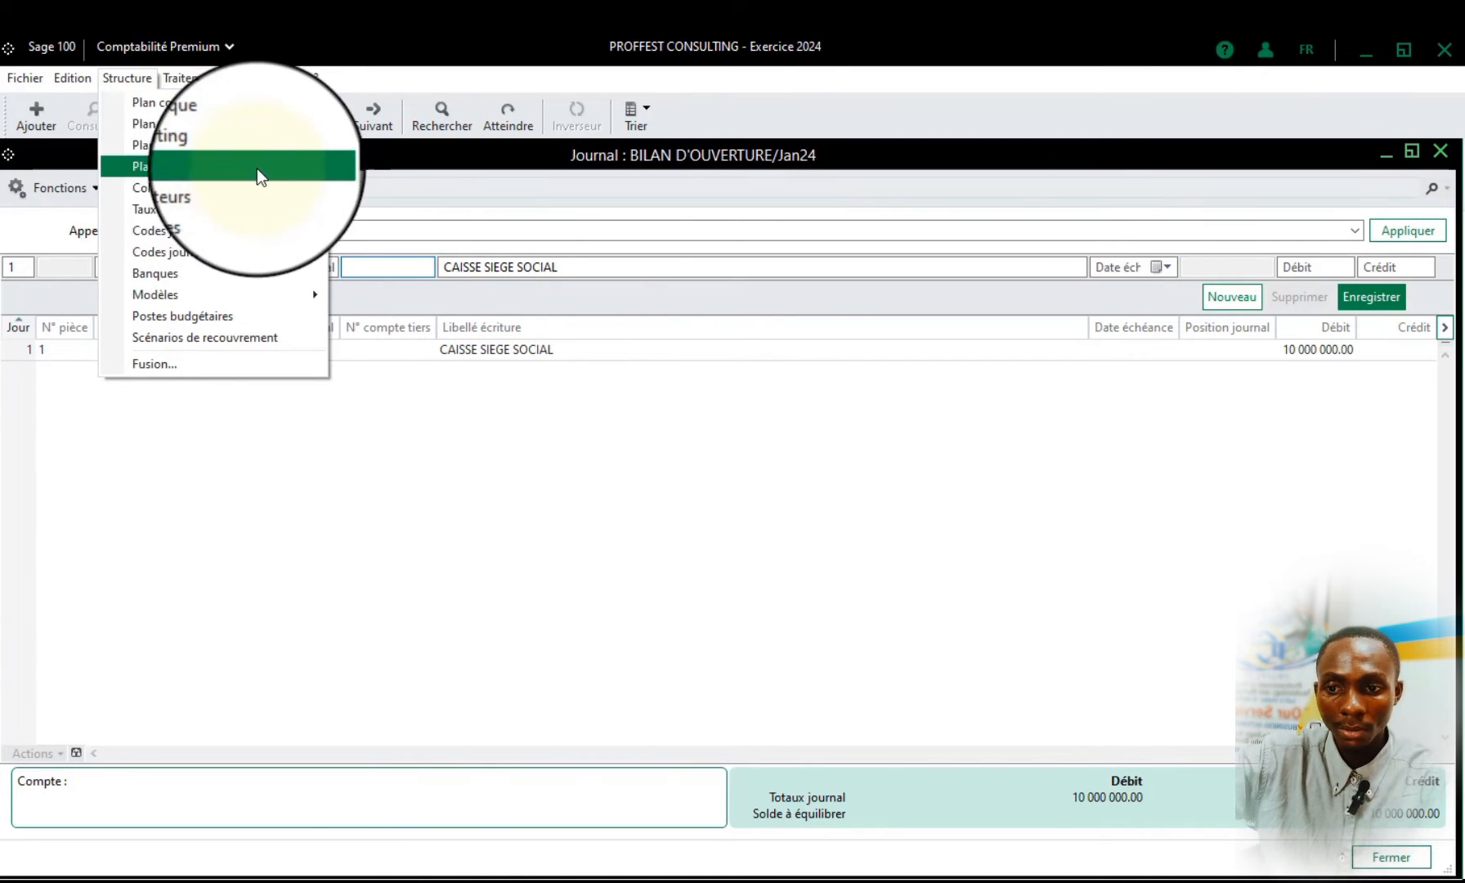
click(373, 265)
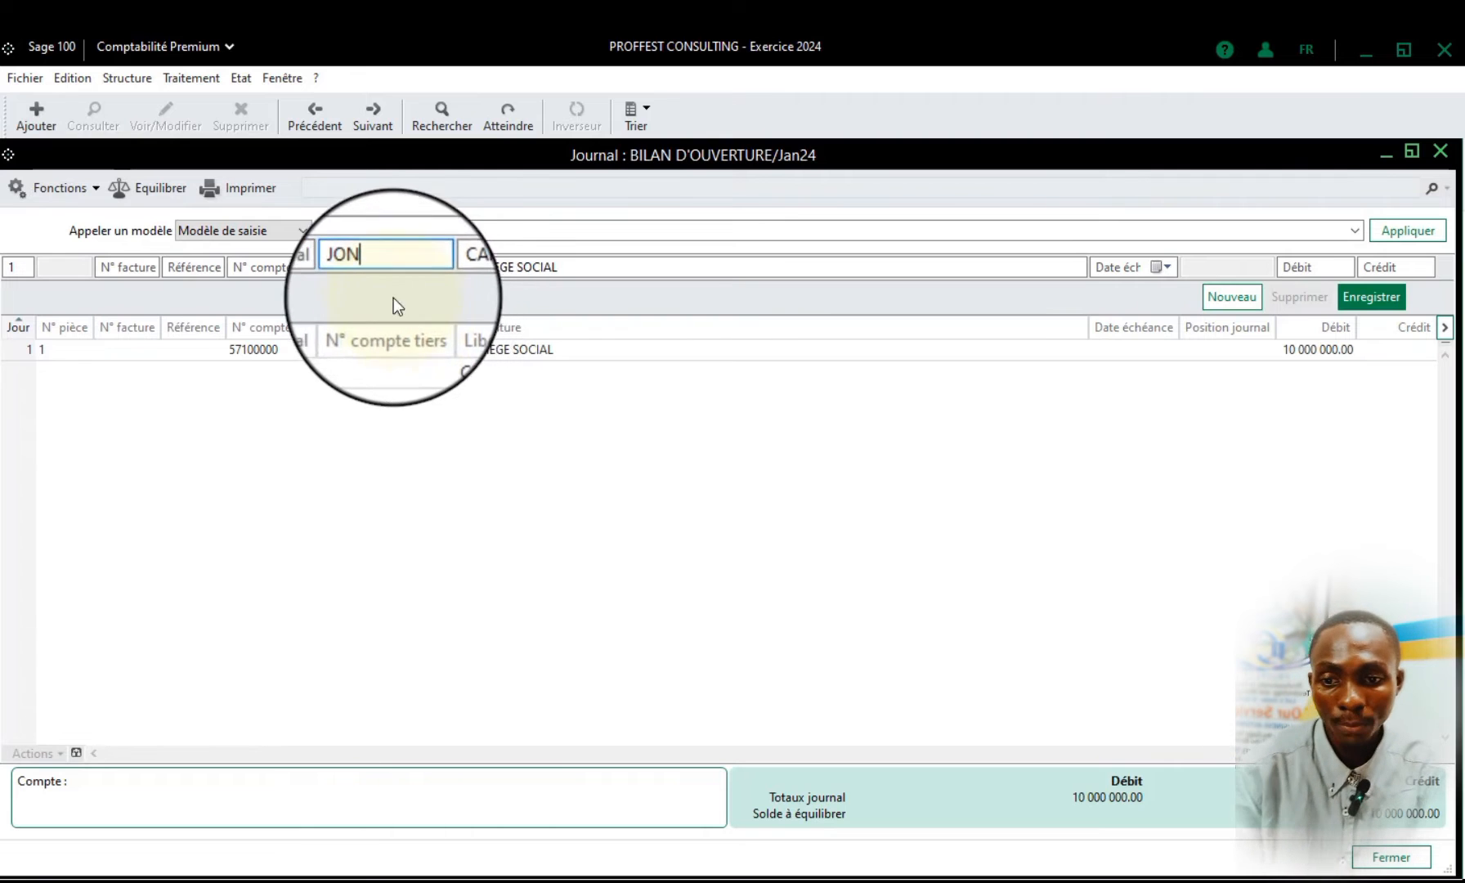
key(Return)
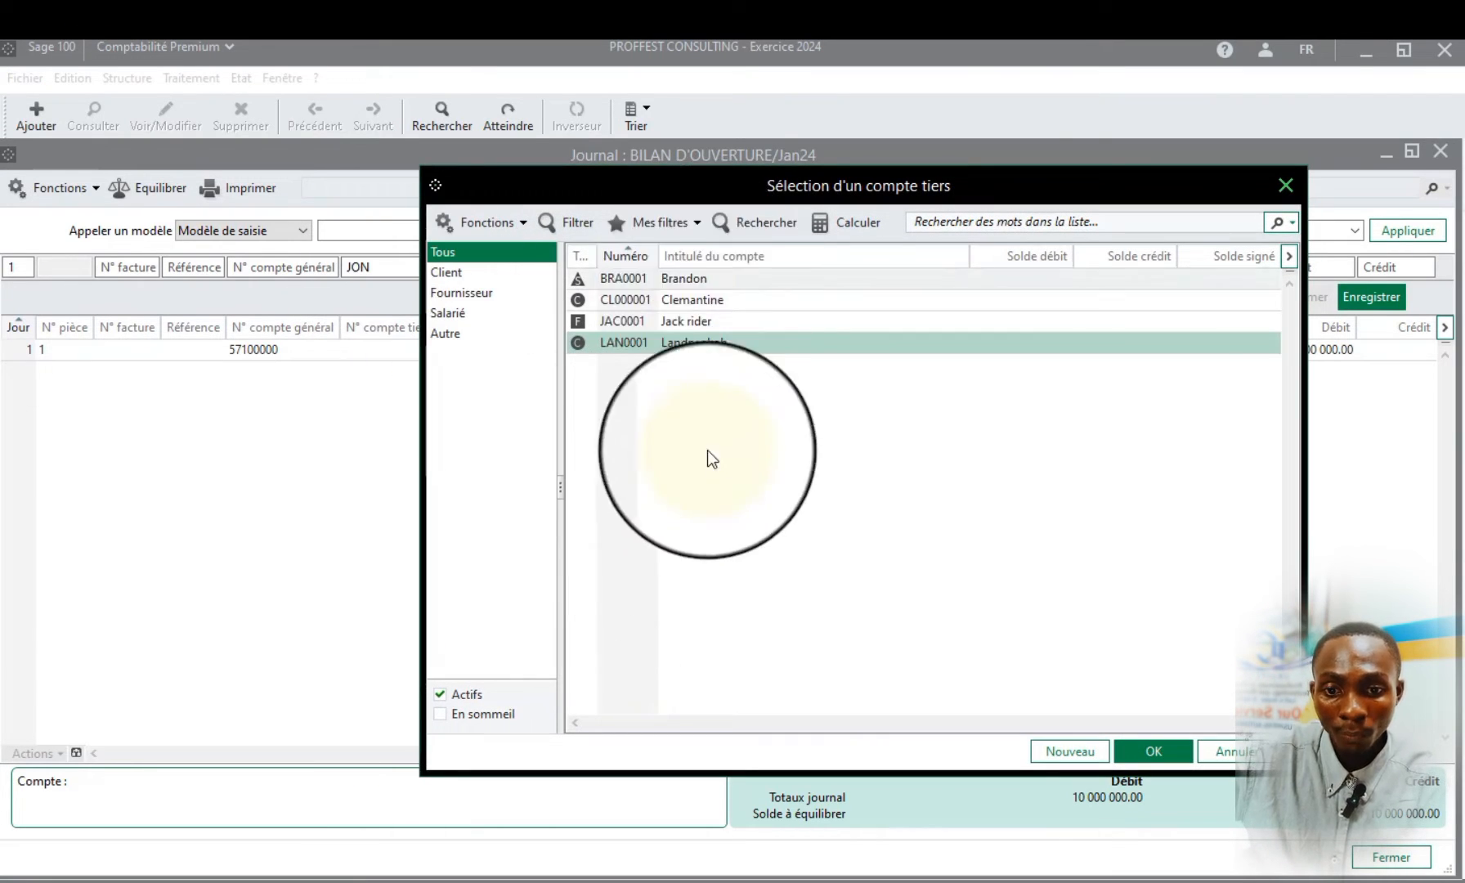
drag(769, 178, 791, 224)
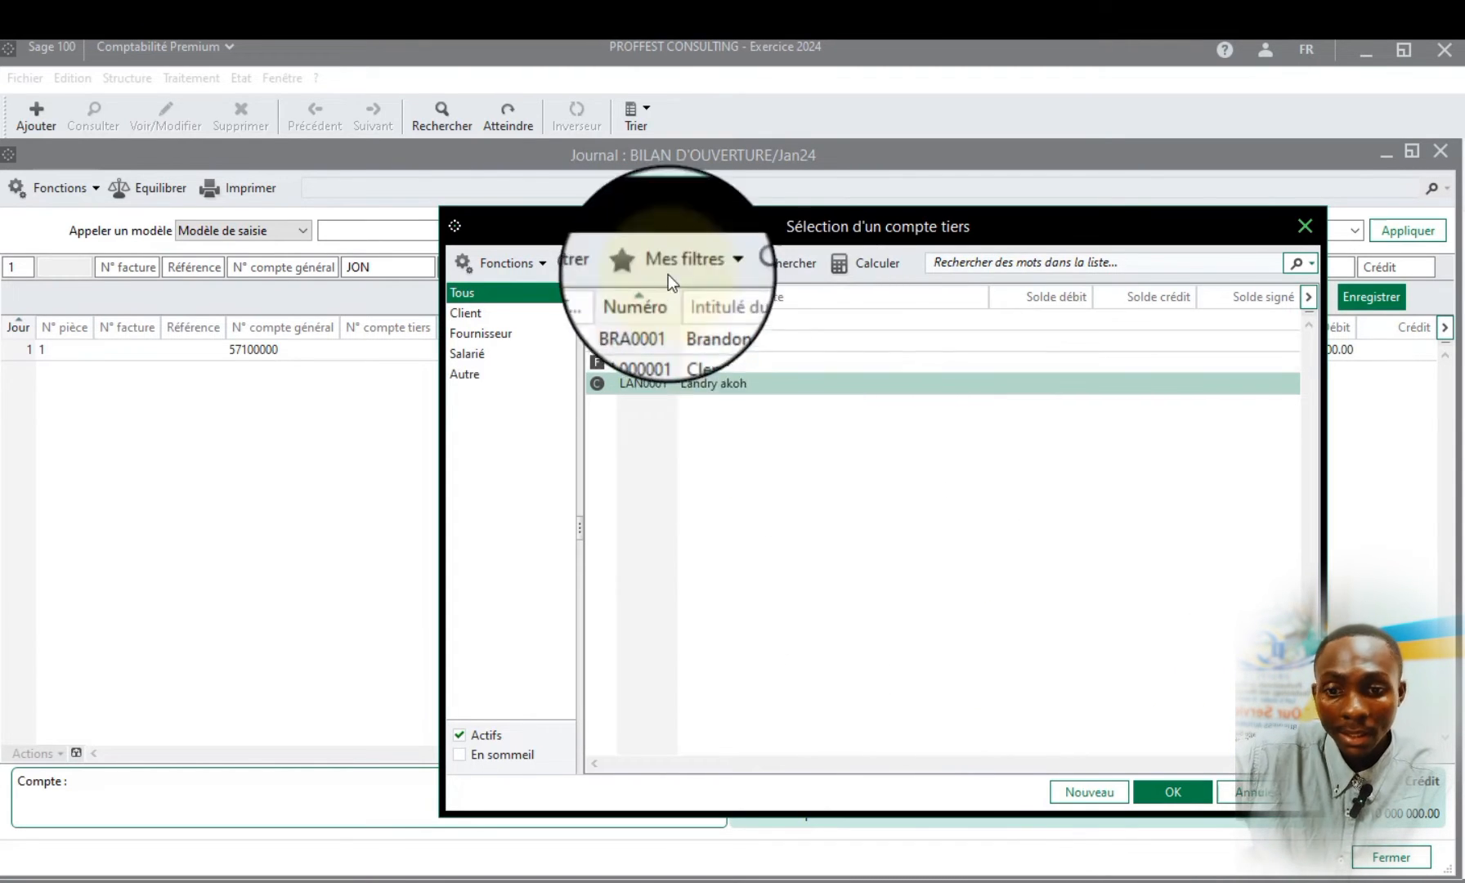
Create a new Client third-party account titled with the customer's name, with collective account 41100000, and save it
click(1070, 792)
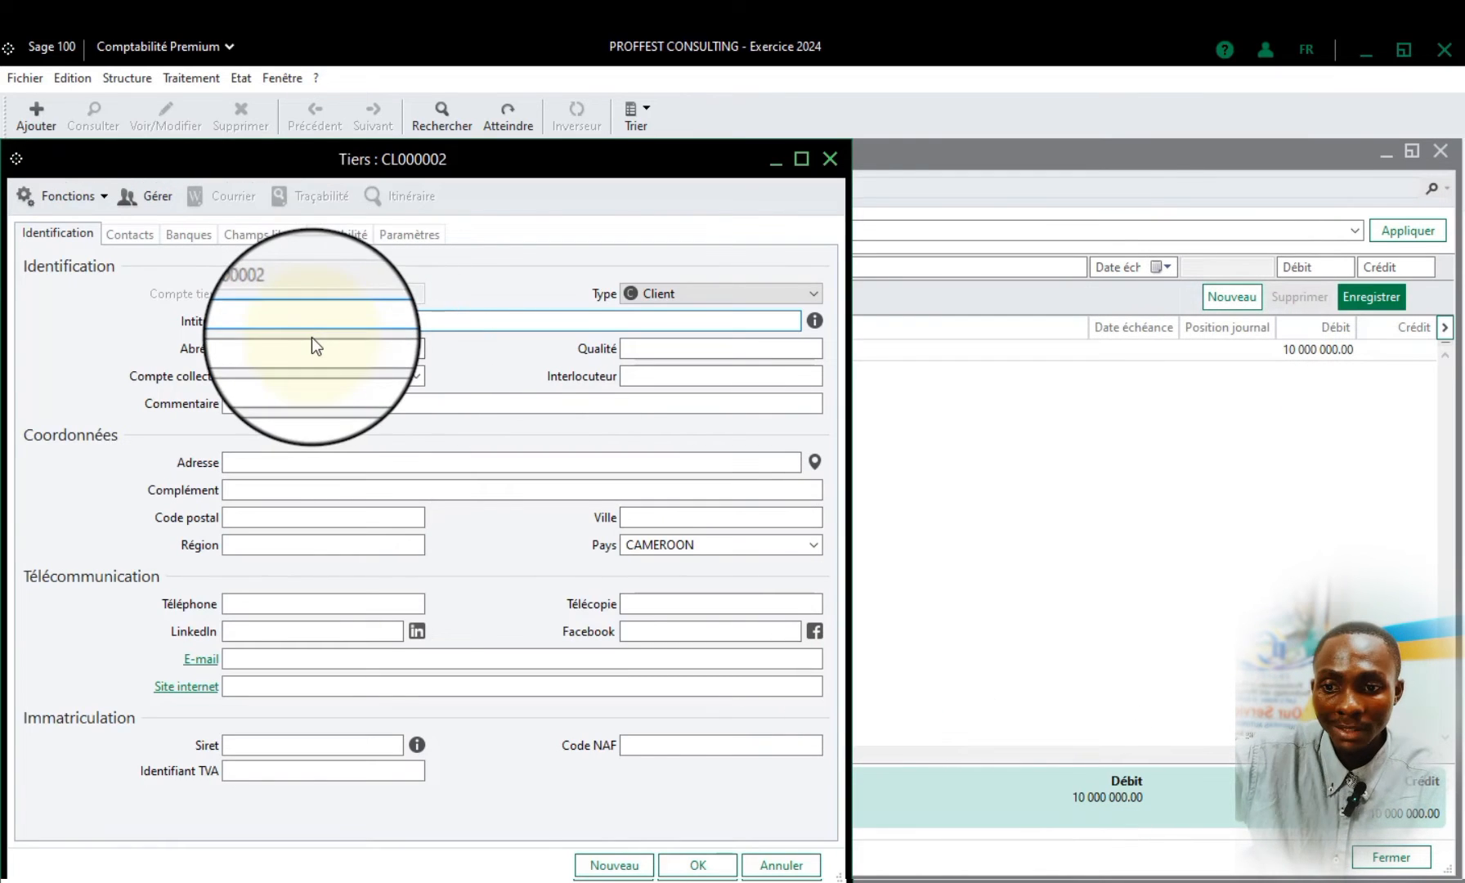
drag(430, 155, 676, 155)
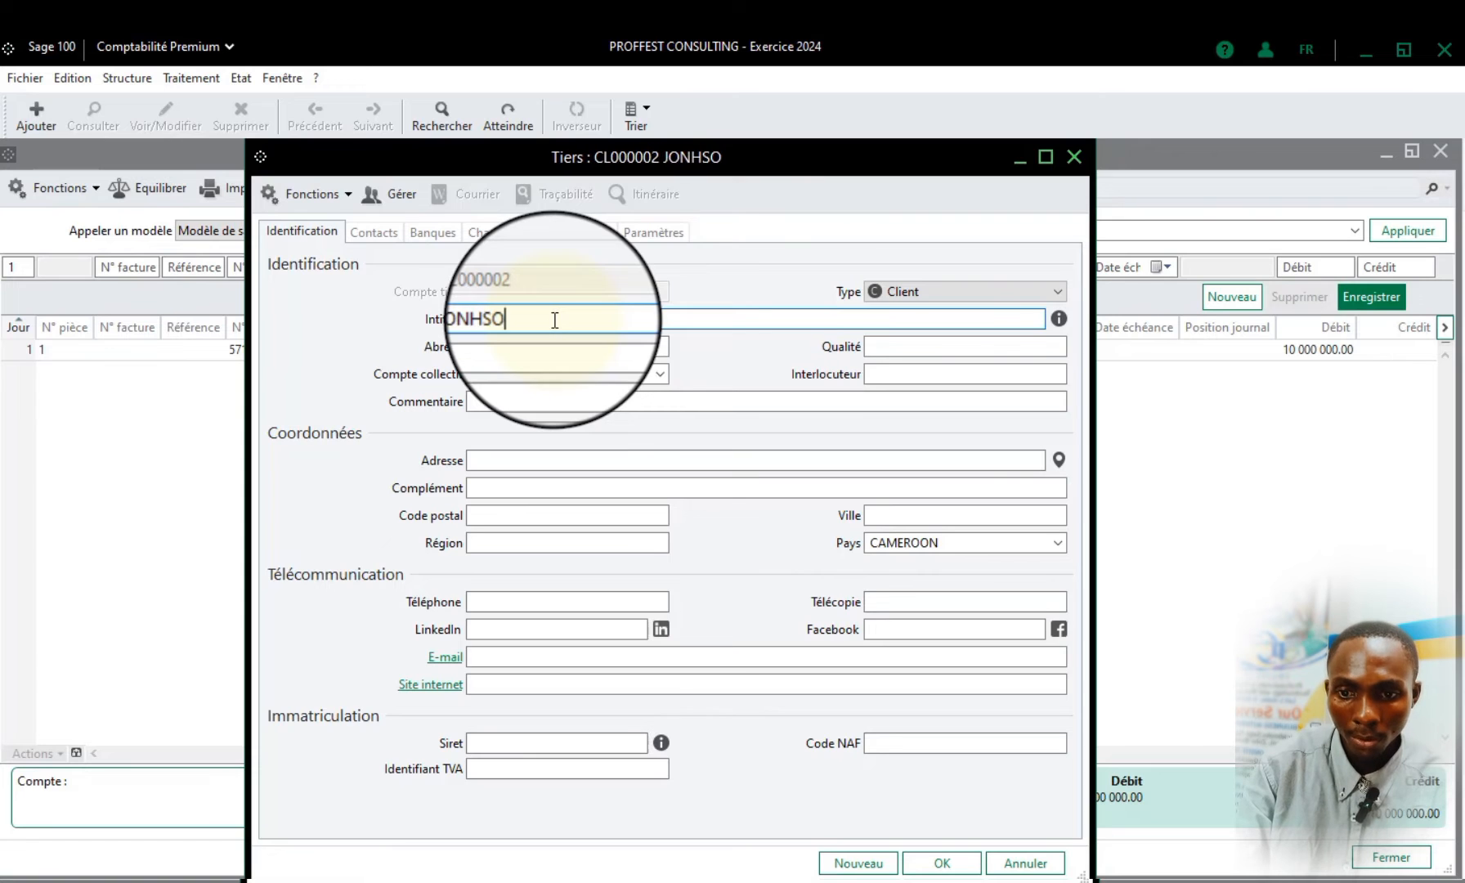
click(601, 376)
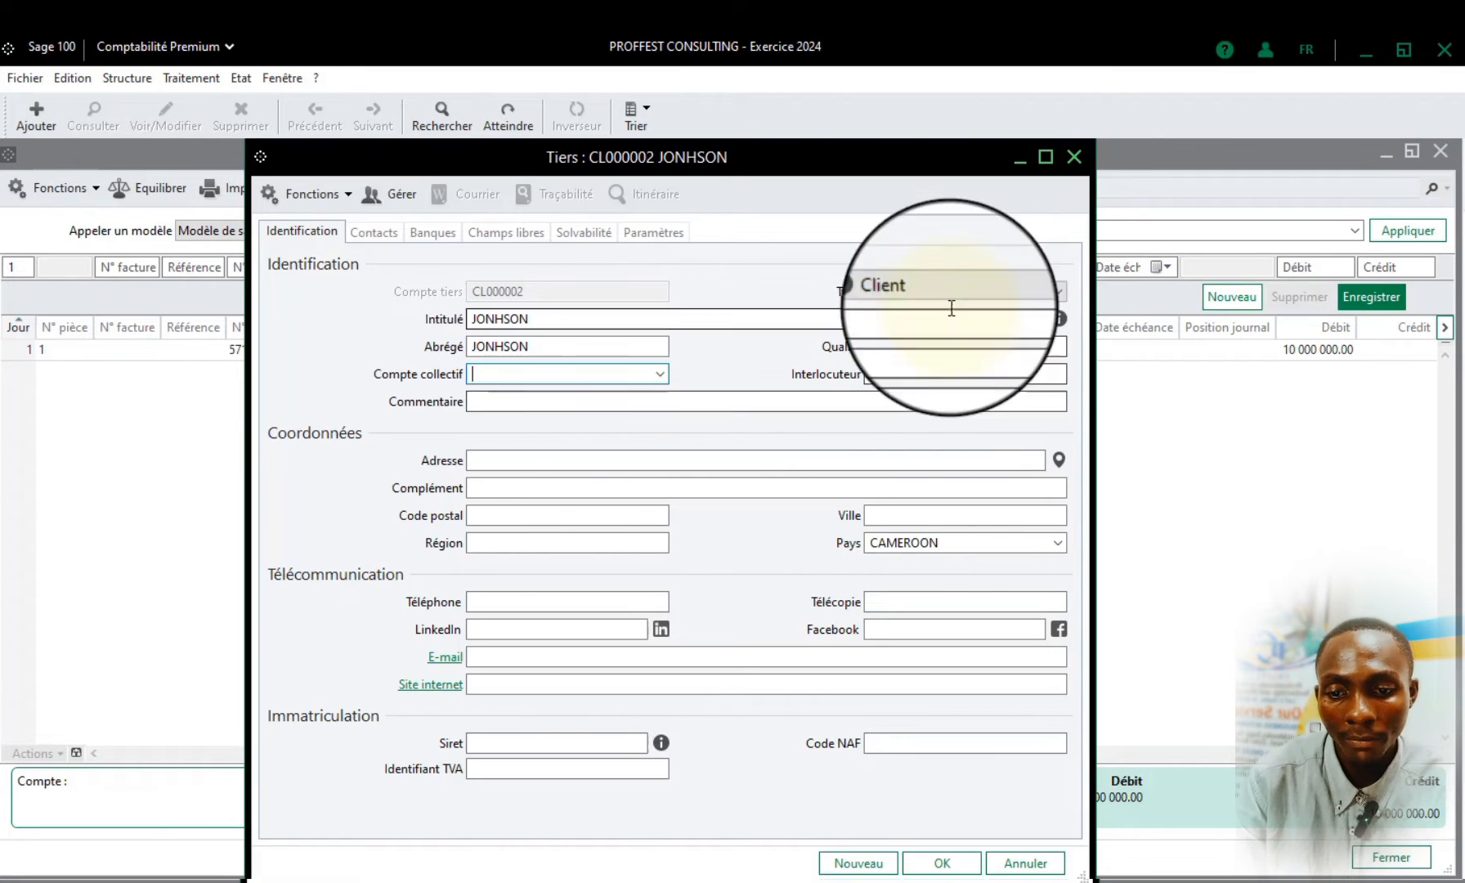
text(411)
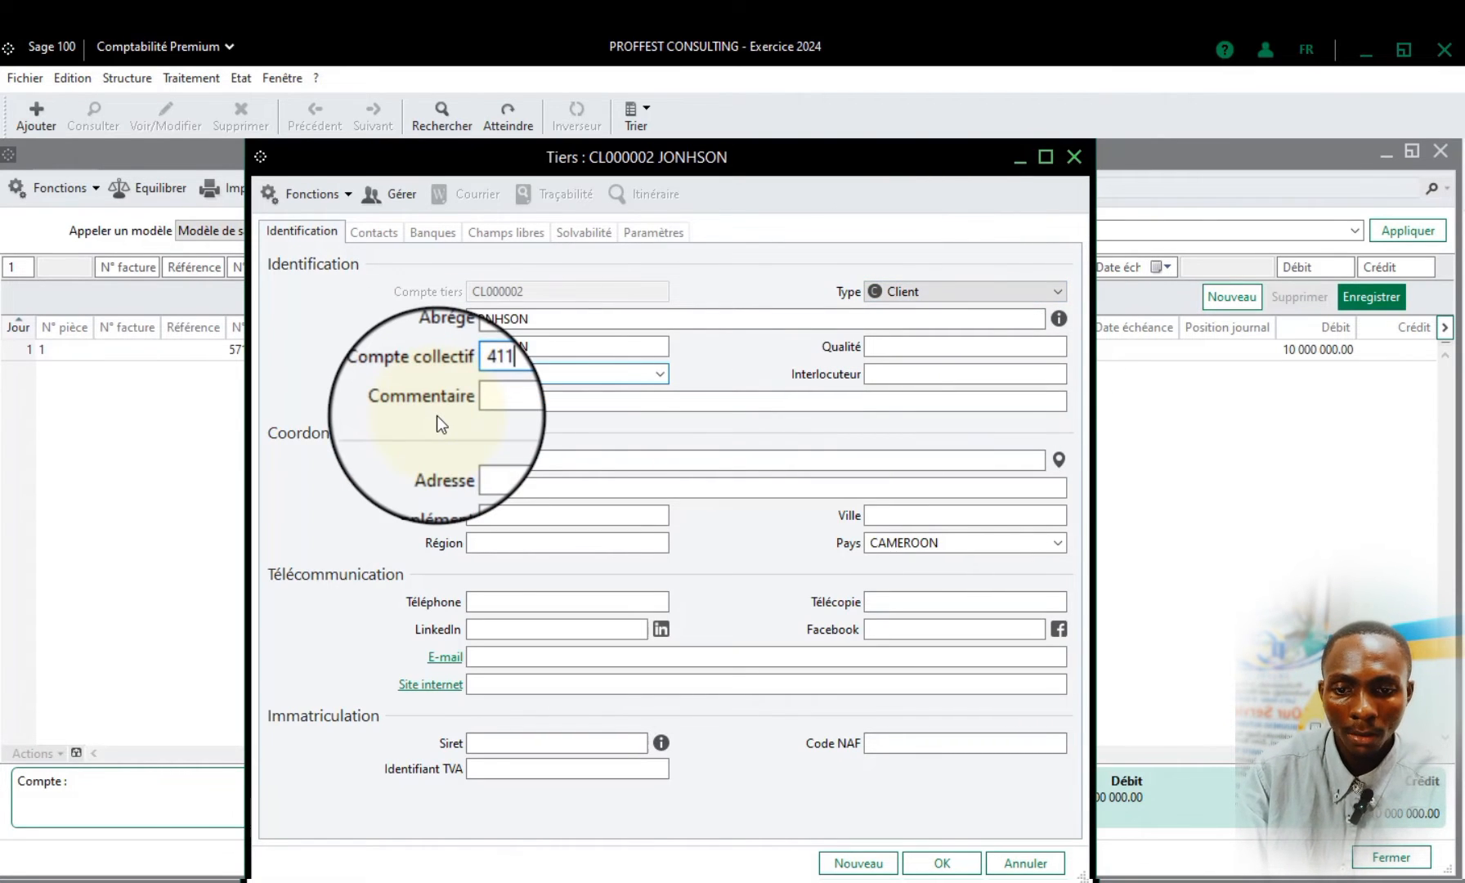
click(677, 373)
click(658, 369)
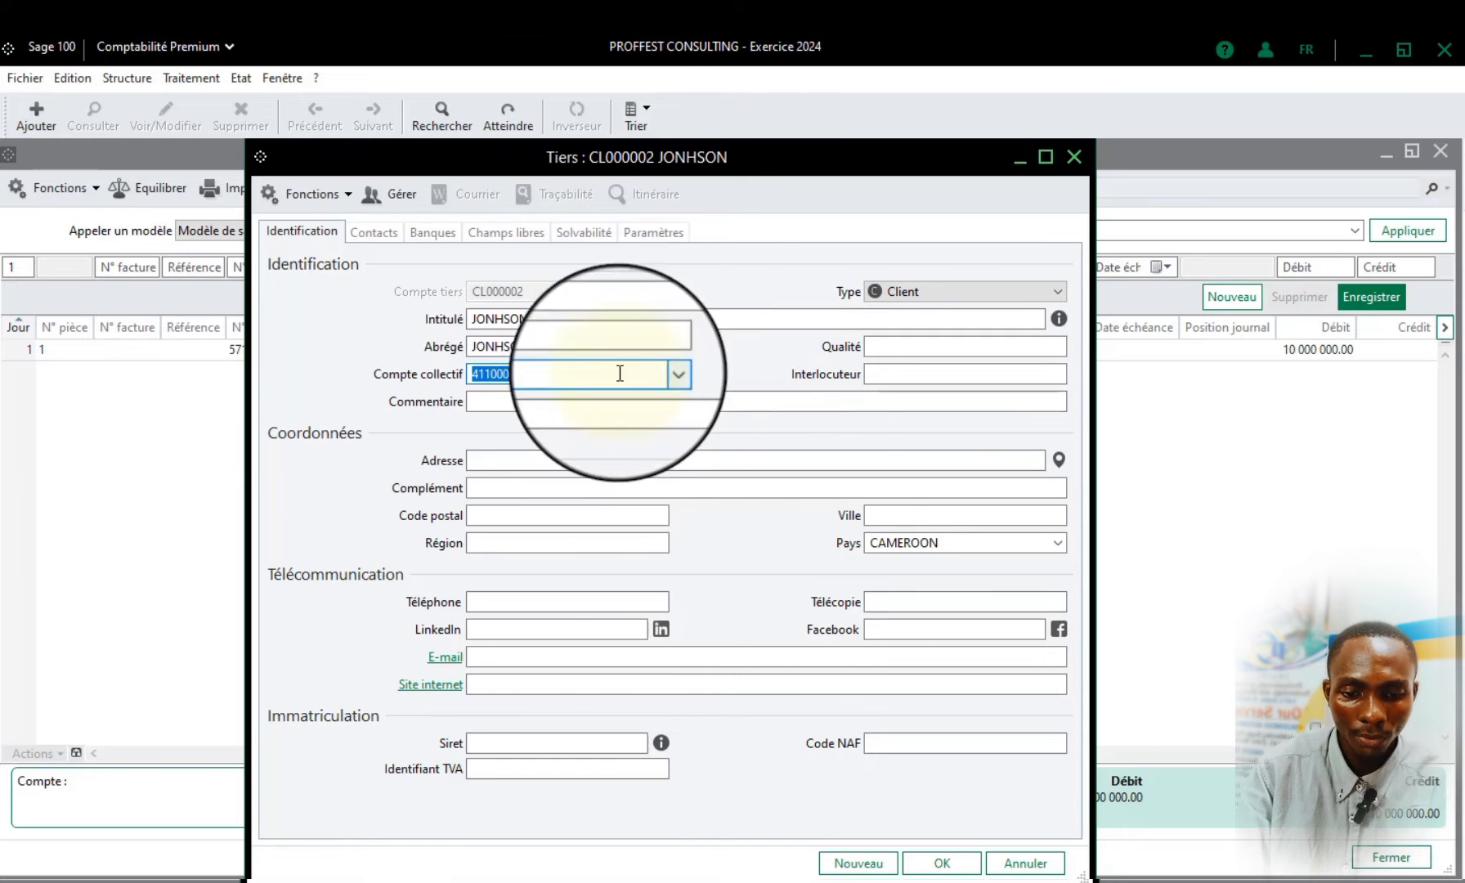
click(948, 863)
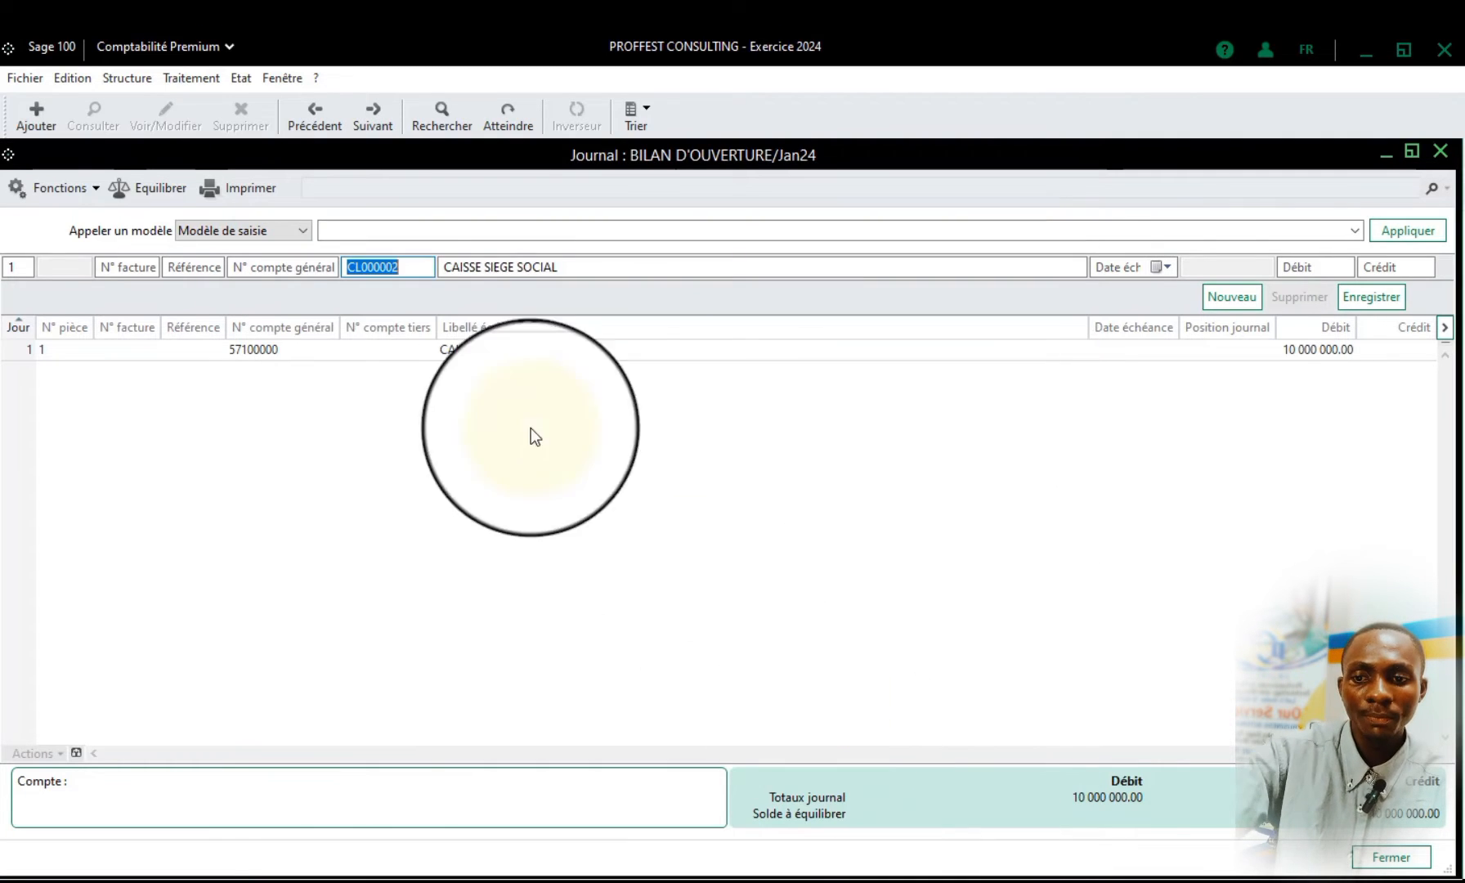
Apply the new customer account to the journal line and replace the line's label with the customer's name
key(Tab)
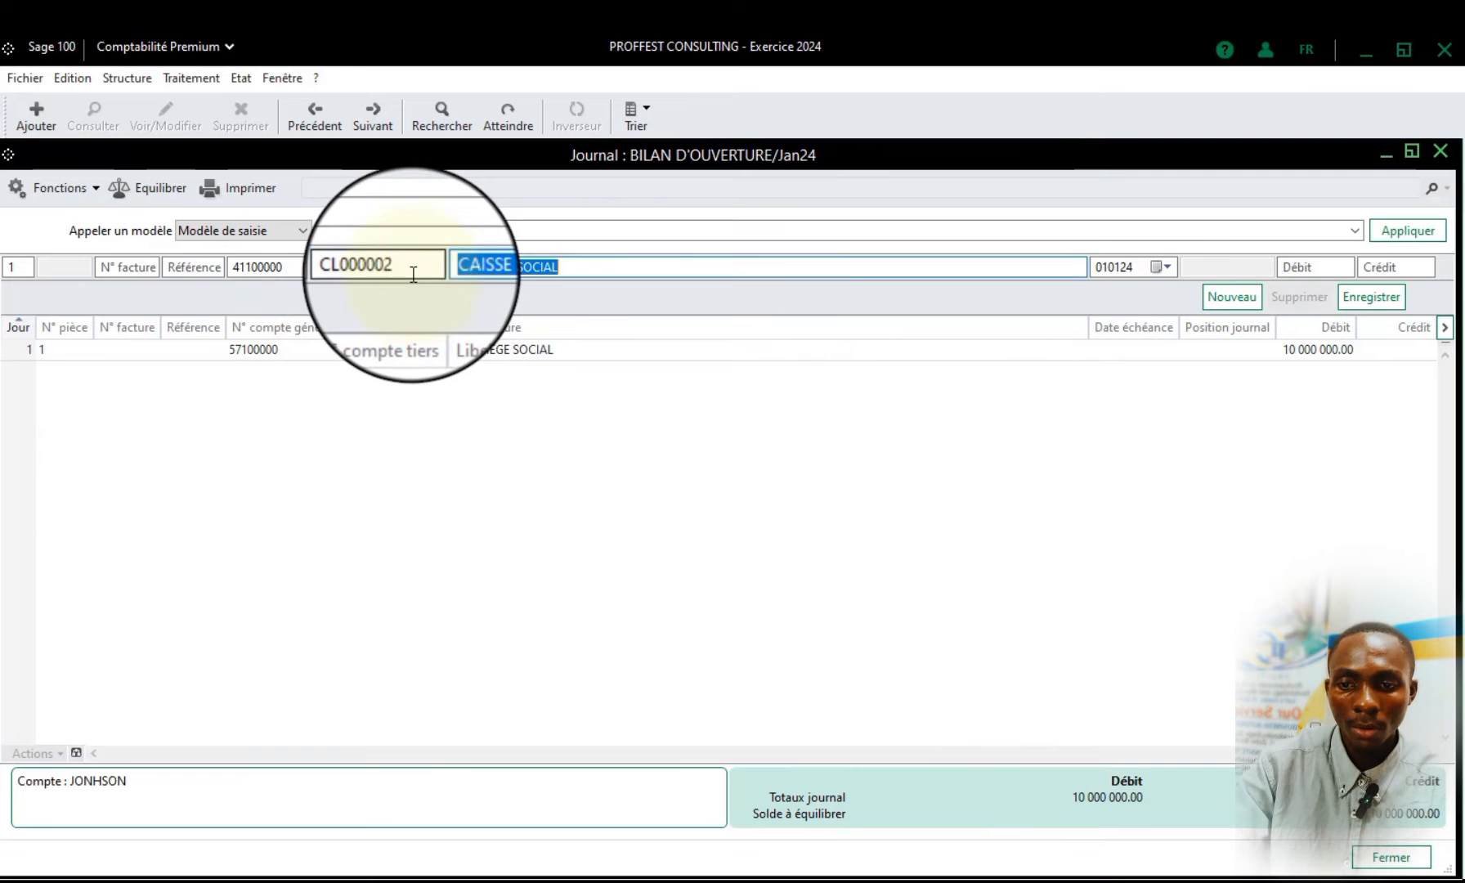
drag(406, 267, 344, 267)
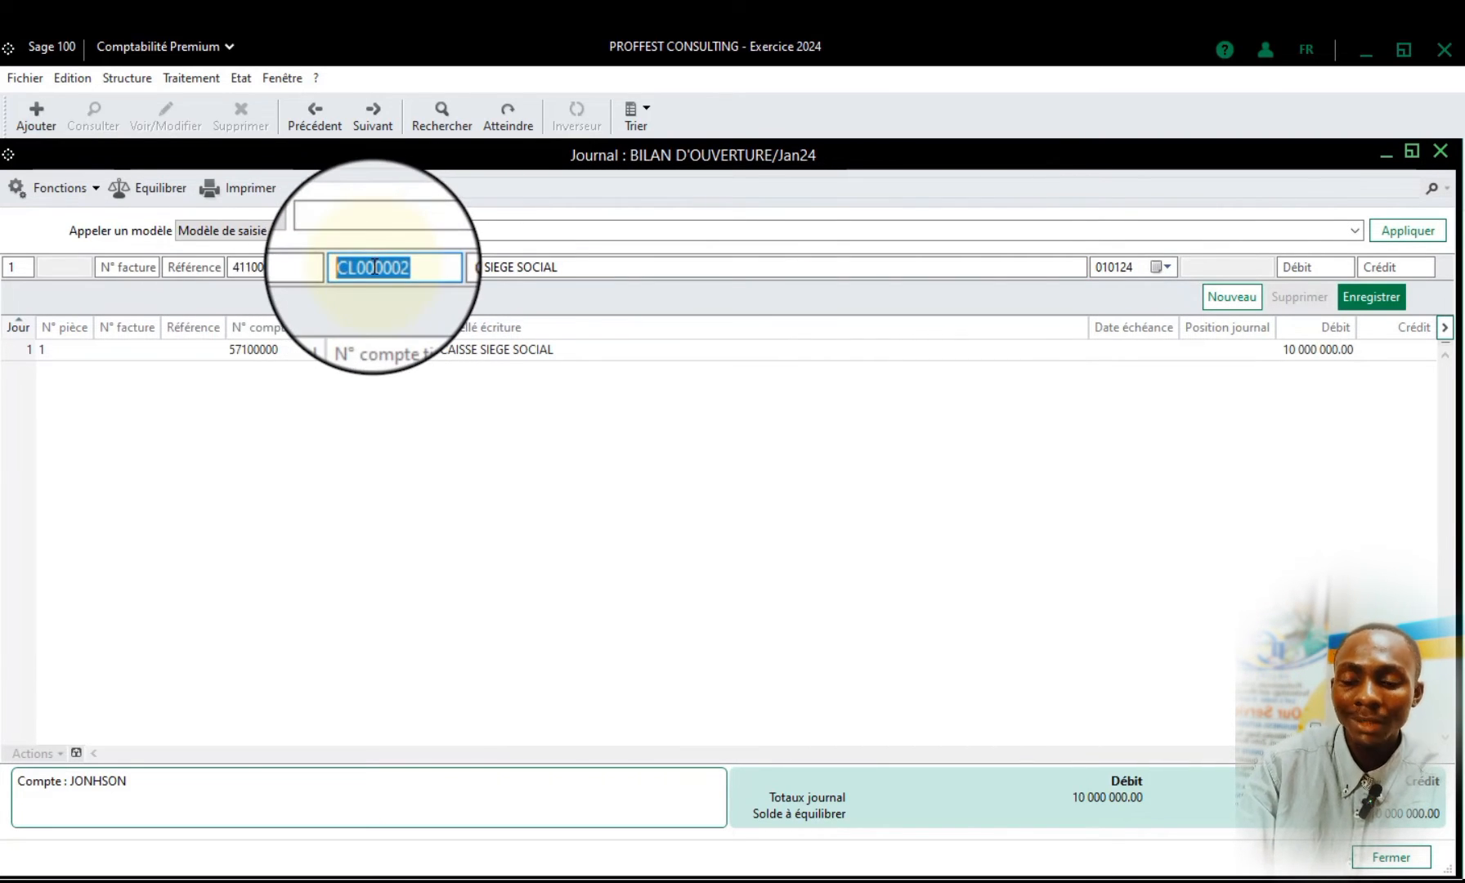
drag(409, 268, 229, 270)
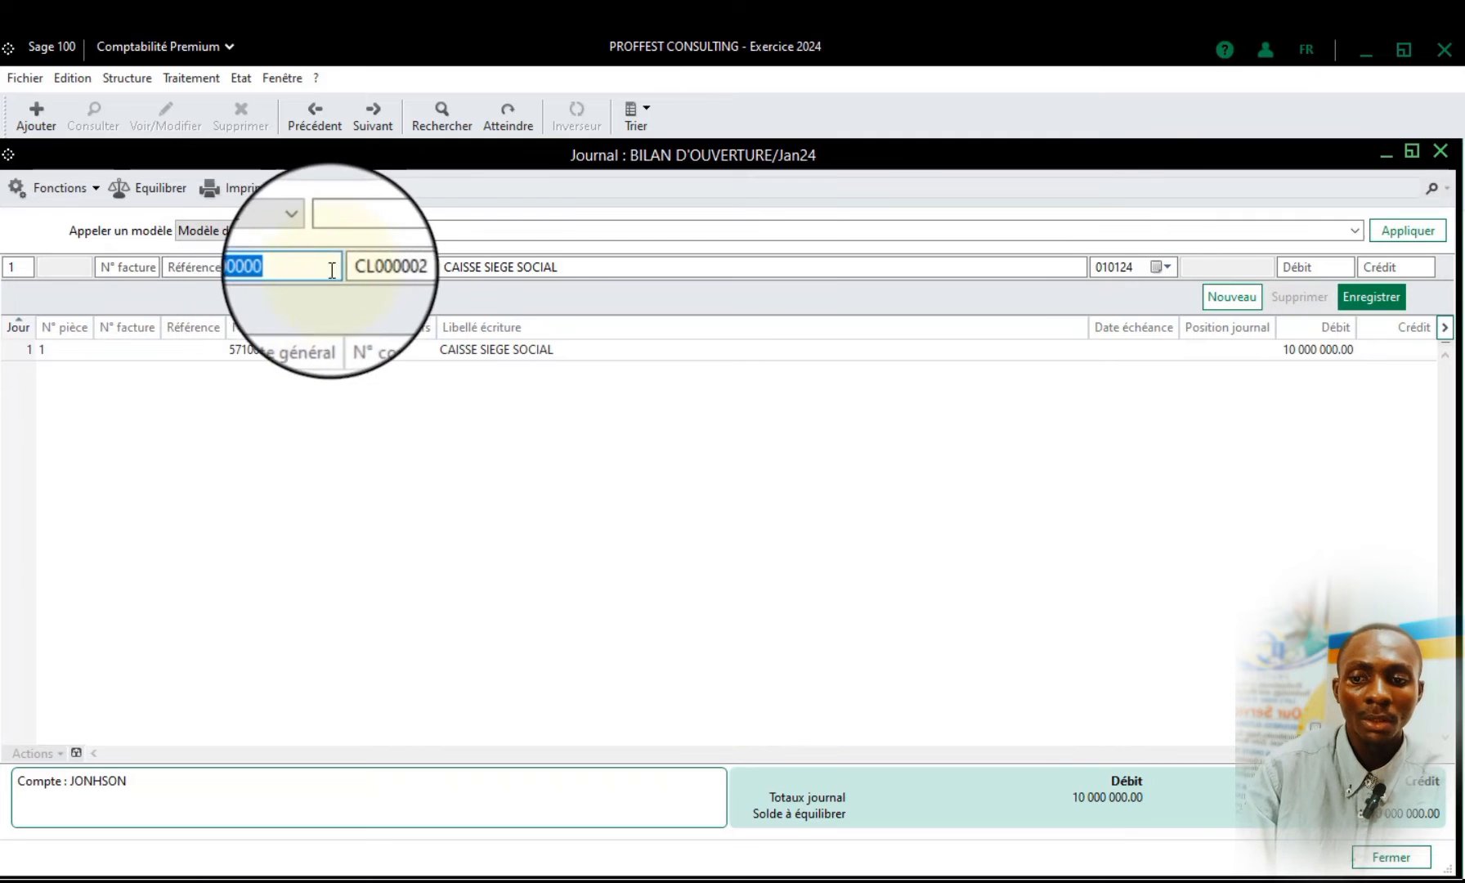
key(Tab)
key(Tab)
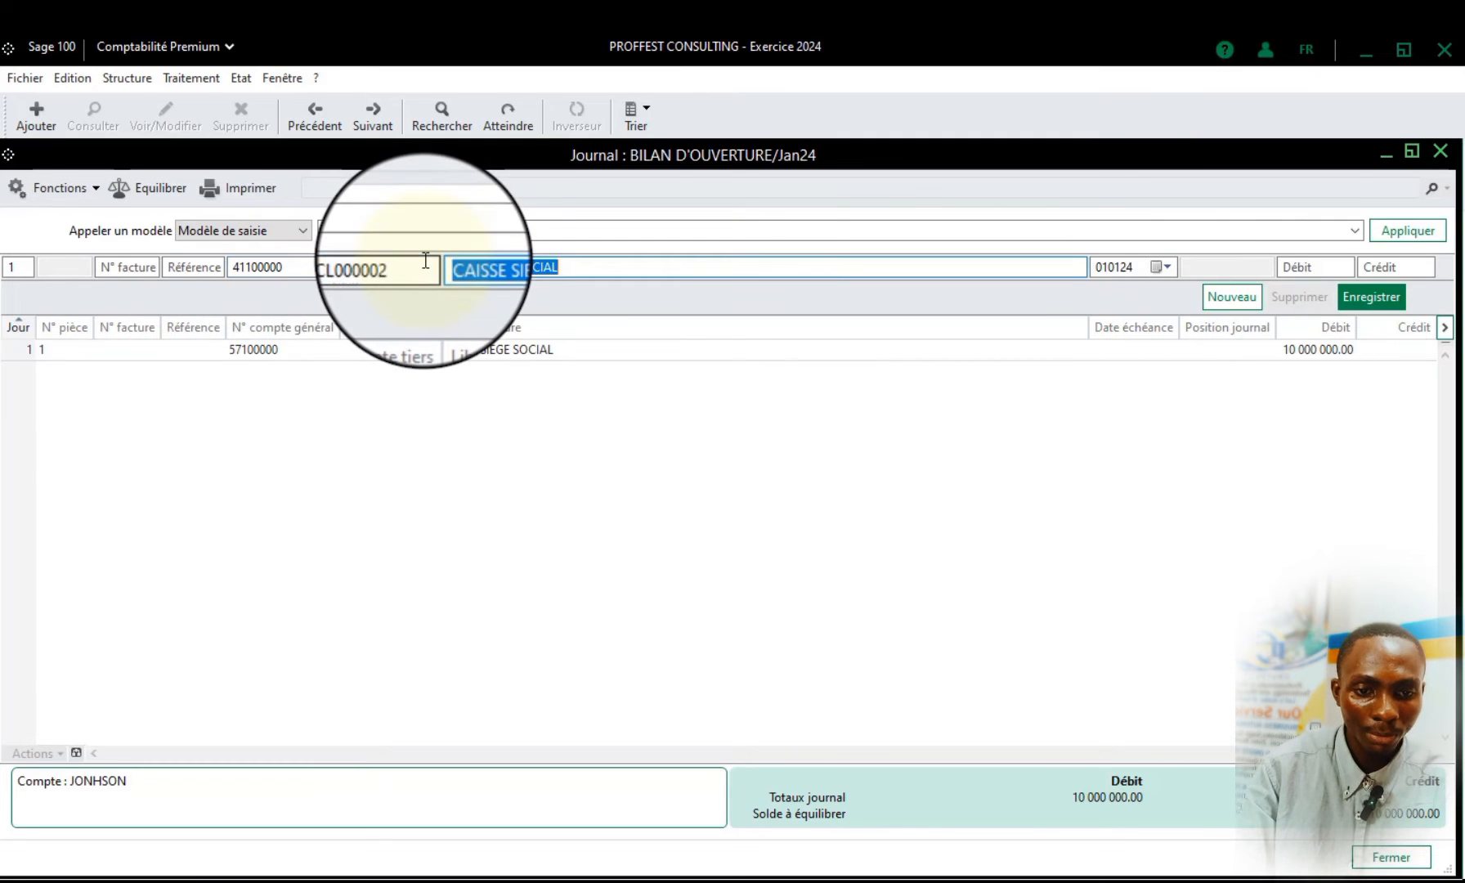
key(Tab)
key(shift+Tab)
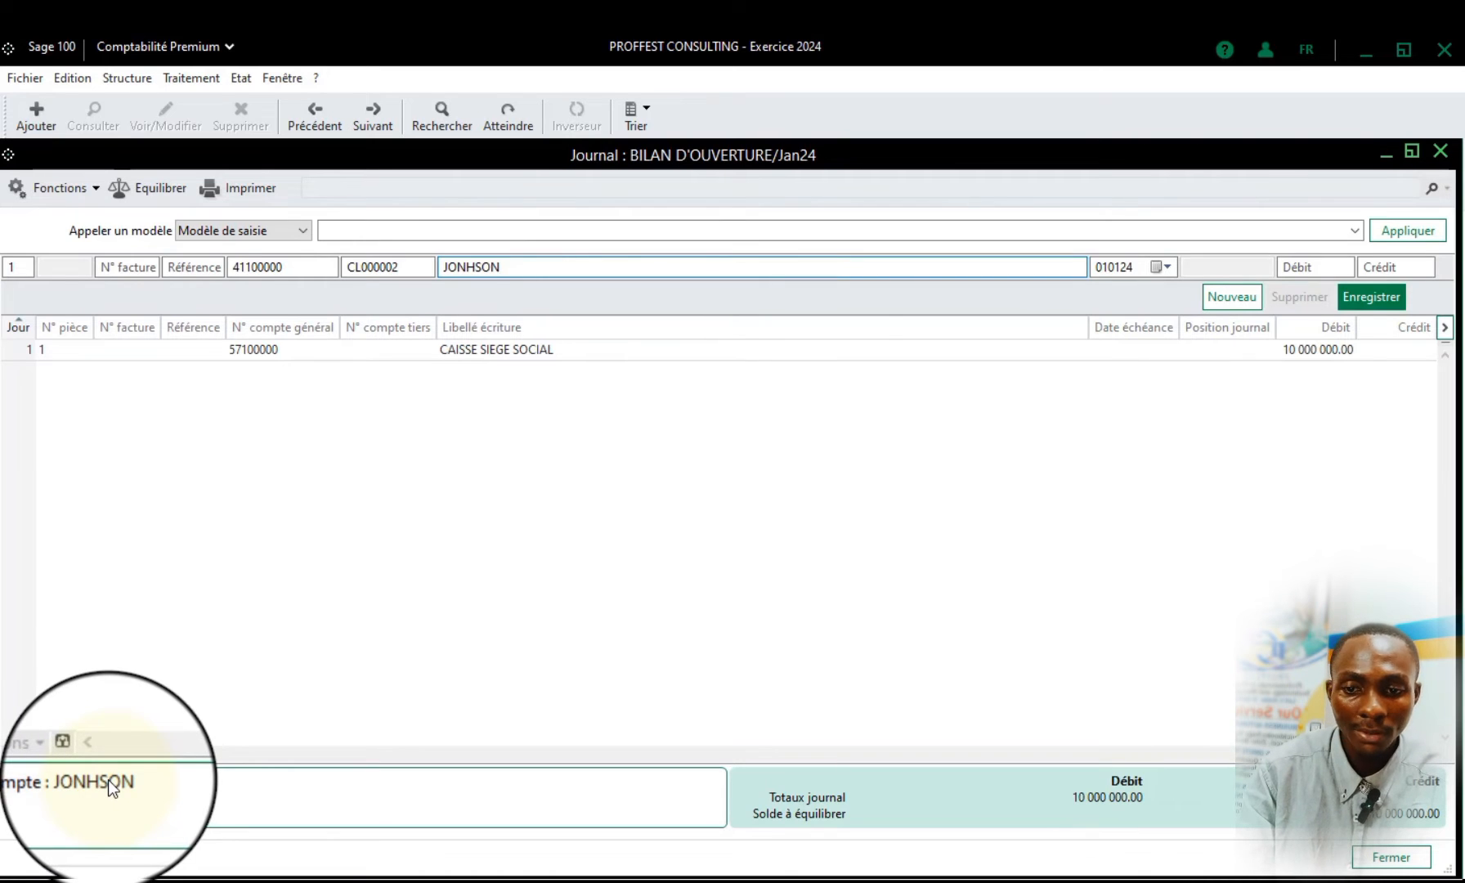
key(Tab)
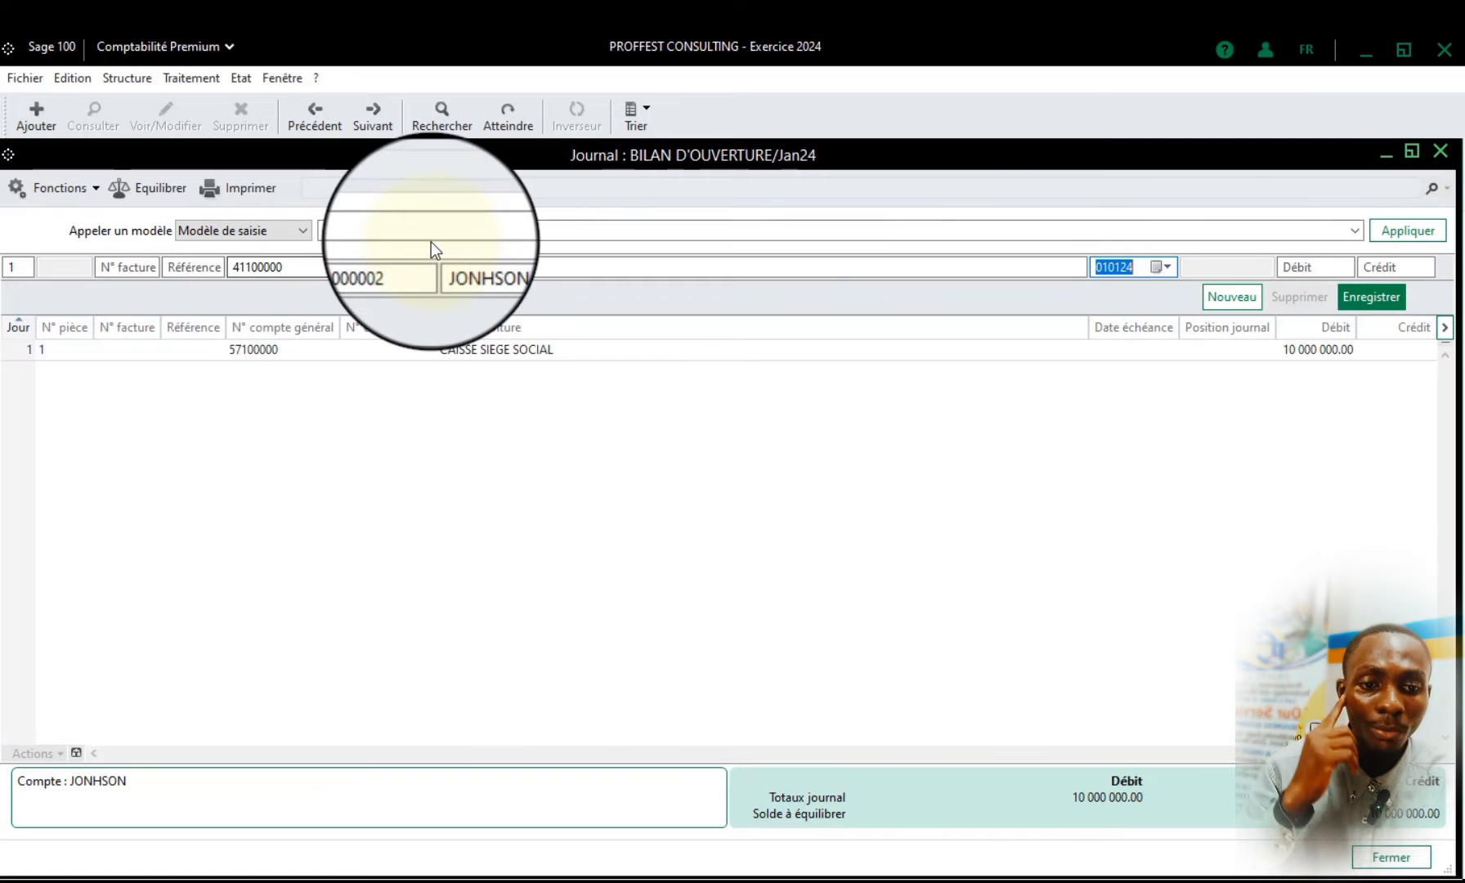
Set the customer journal line's due date to 30 April 2024 and its debit to 5000000
click(1159, 265)
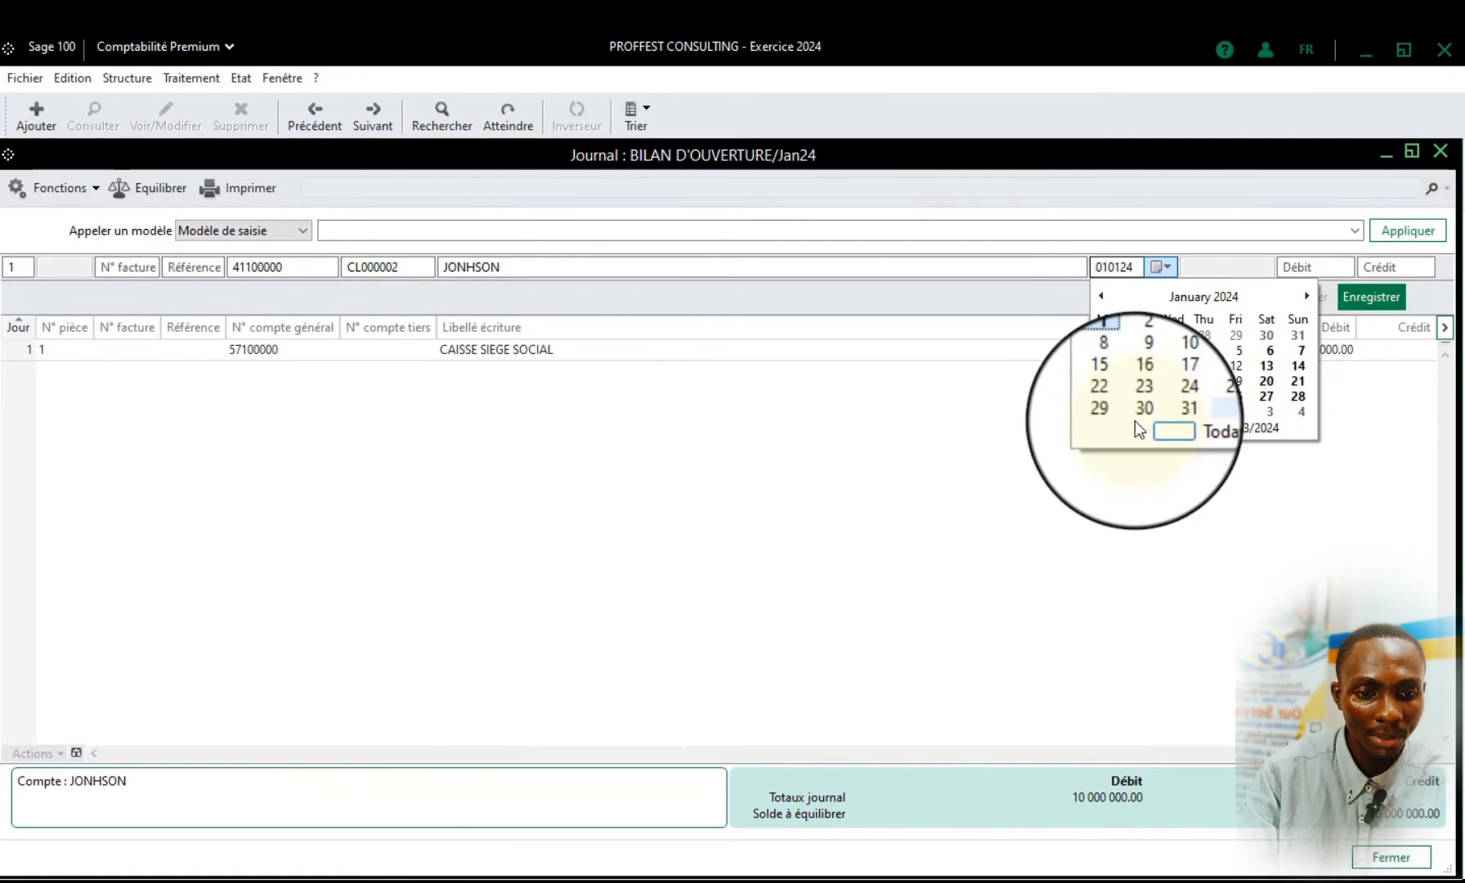
click(1305, 295)
click(1305, 295)
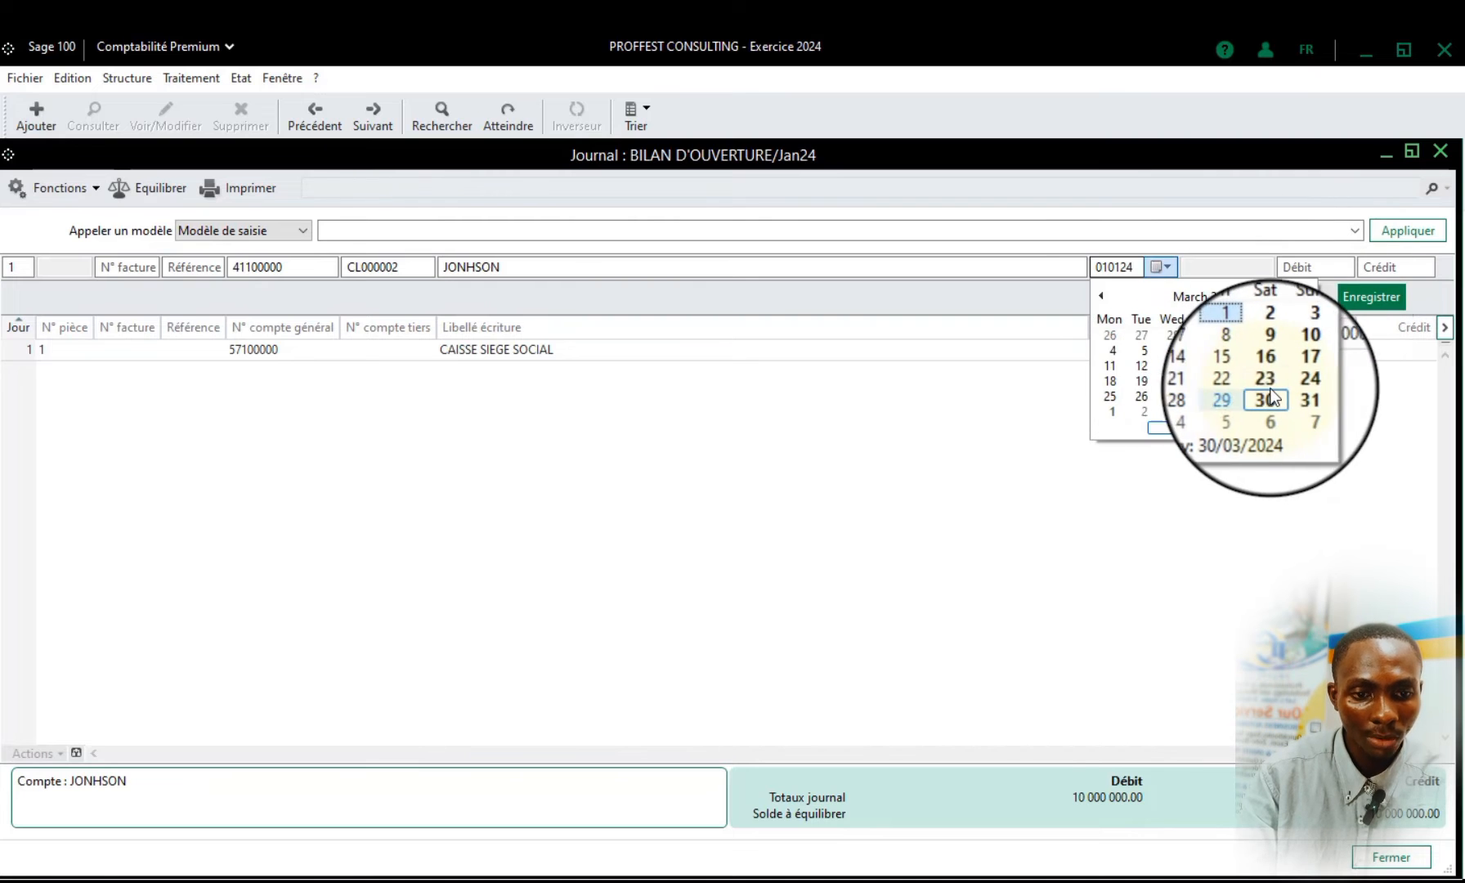
click(1270, 398)
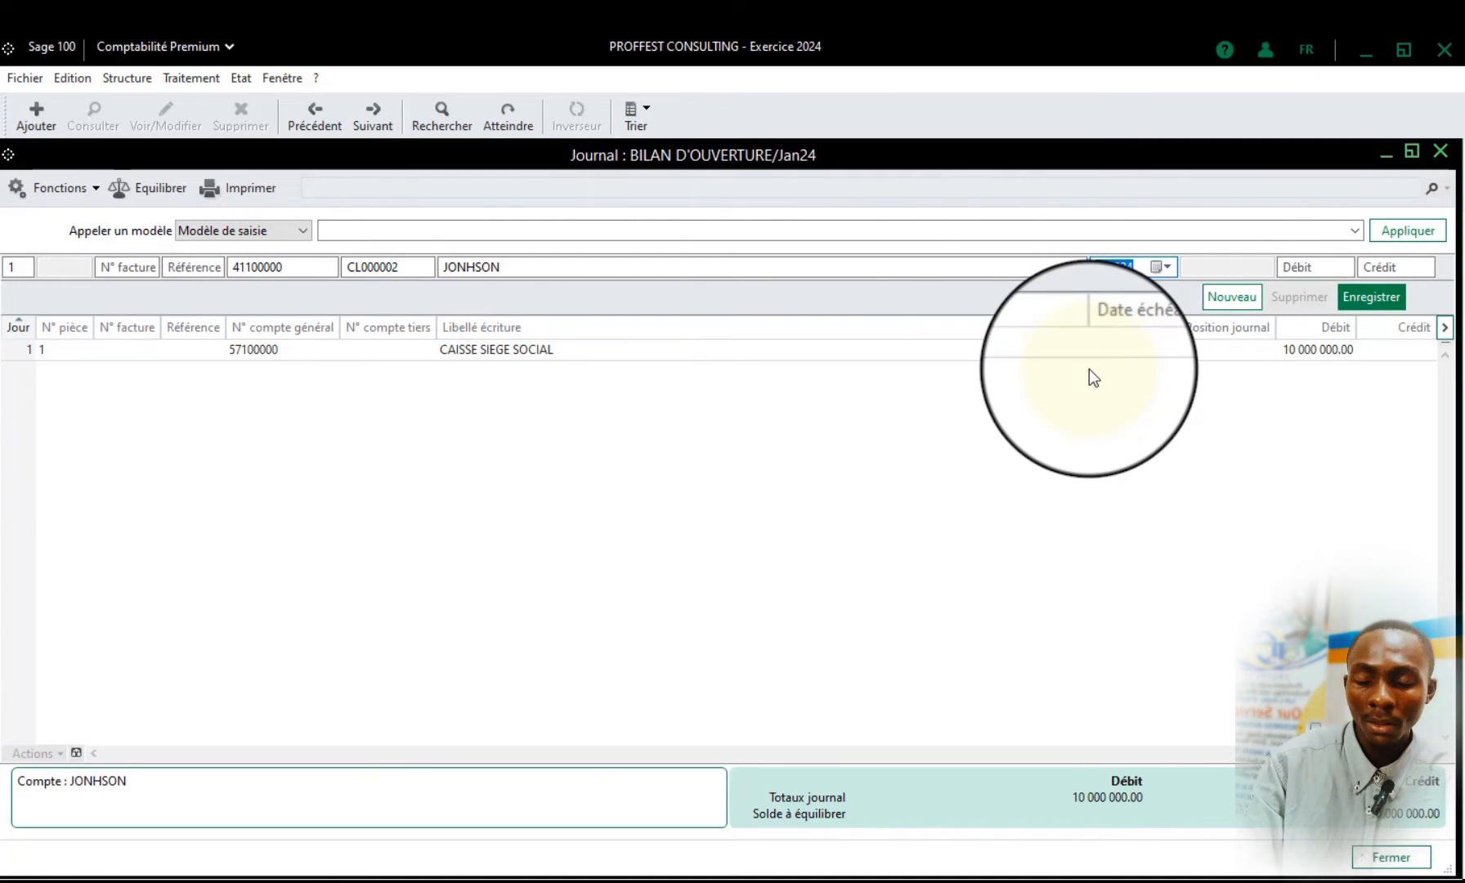
click(1162, 267)
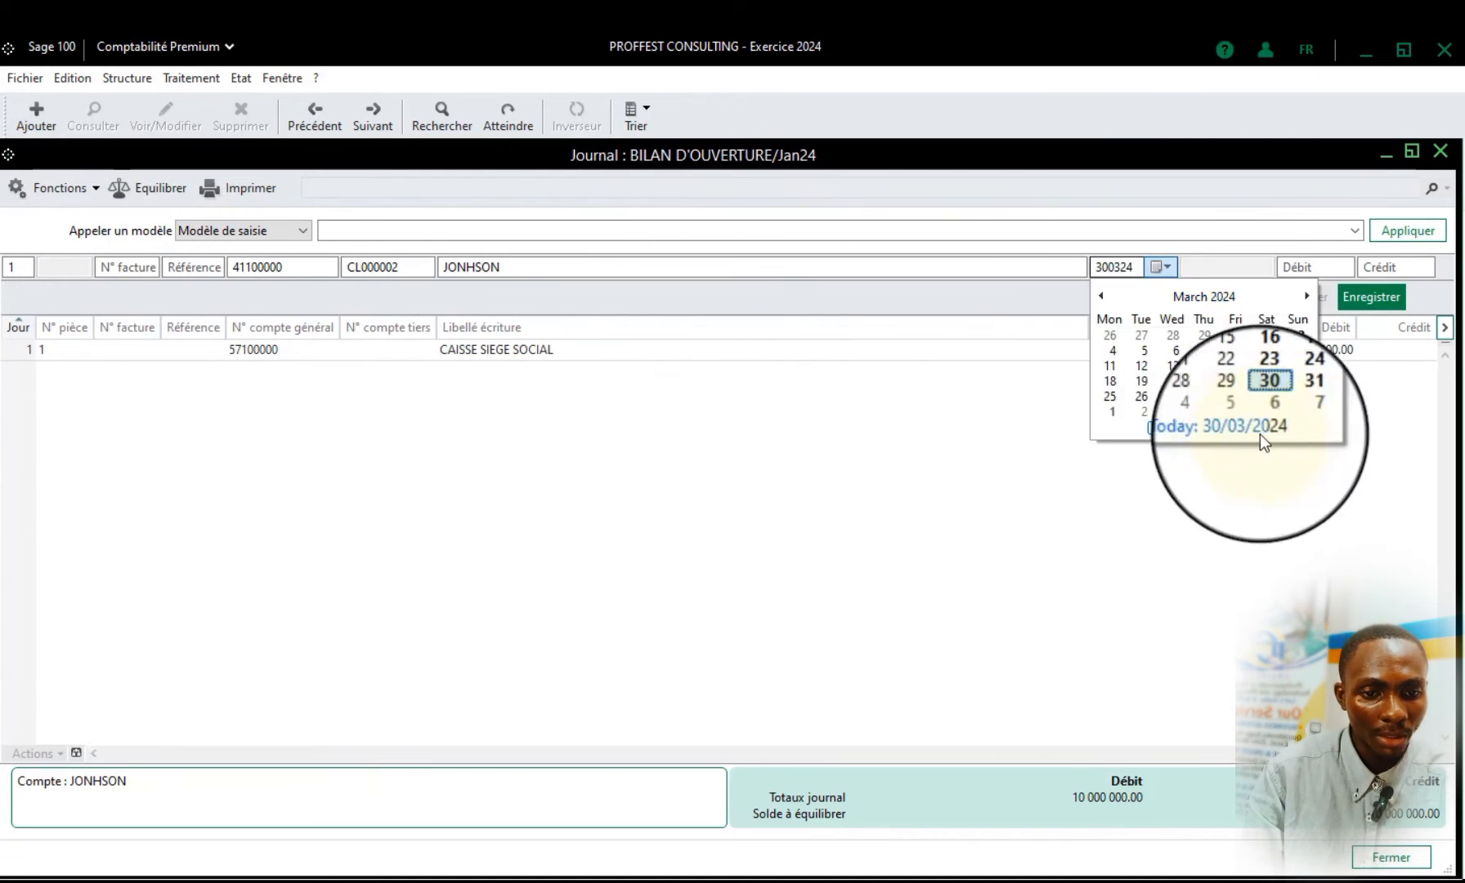
click(1306, 295)
click(1142, 411)
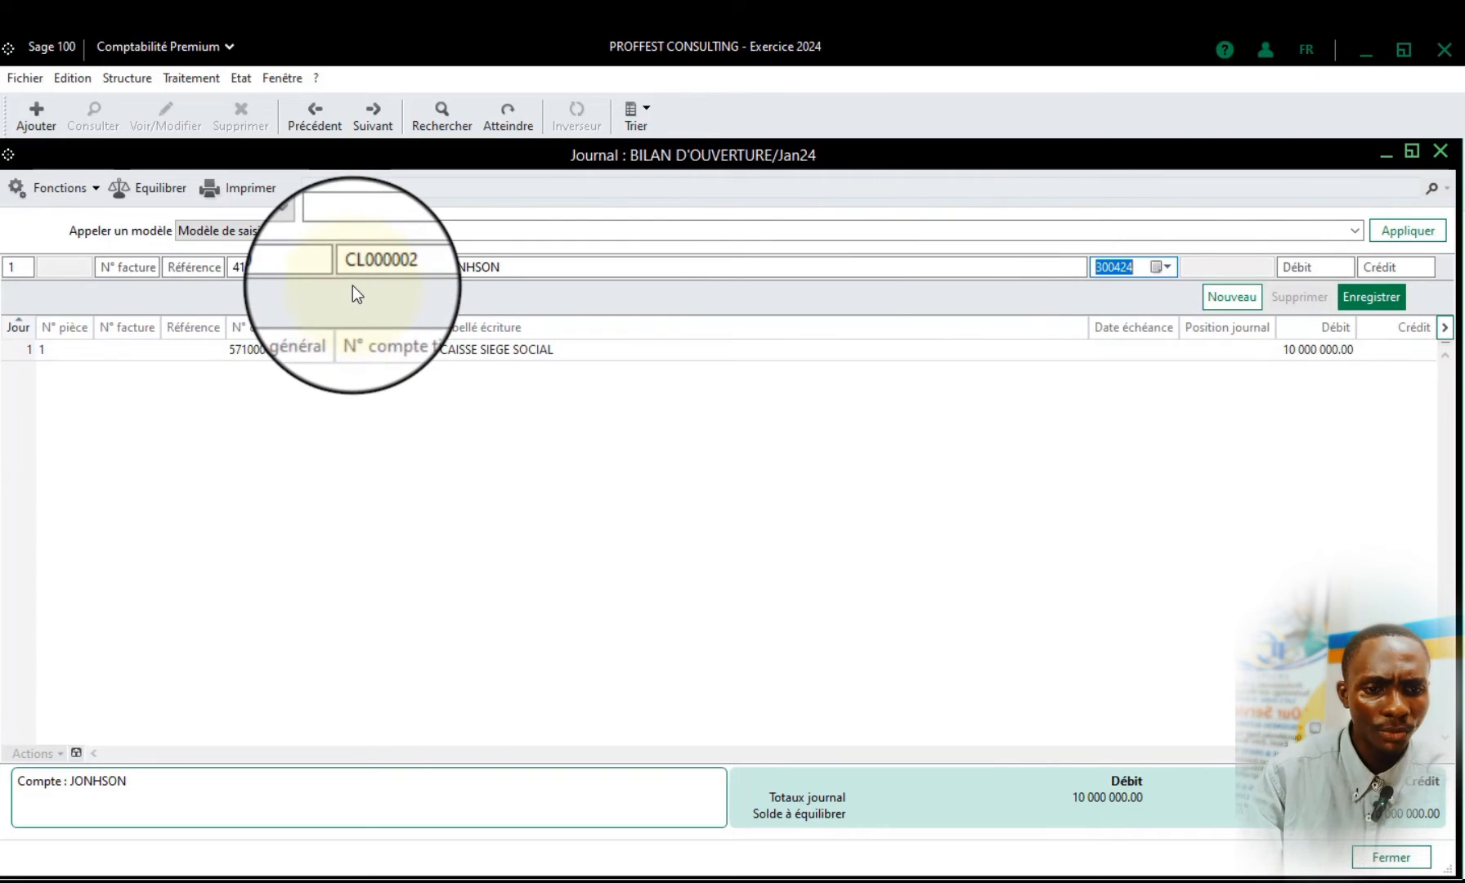
key(Tab)
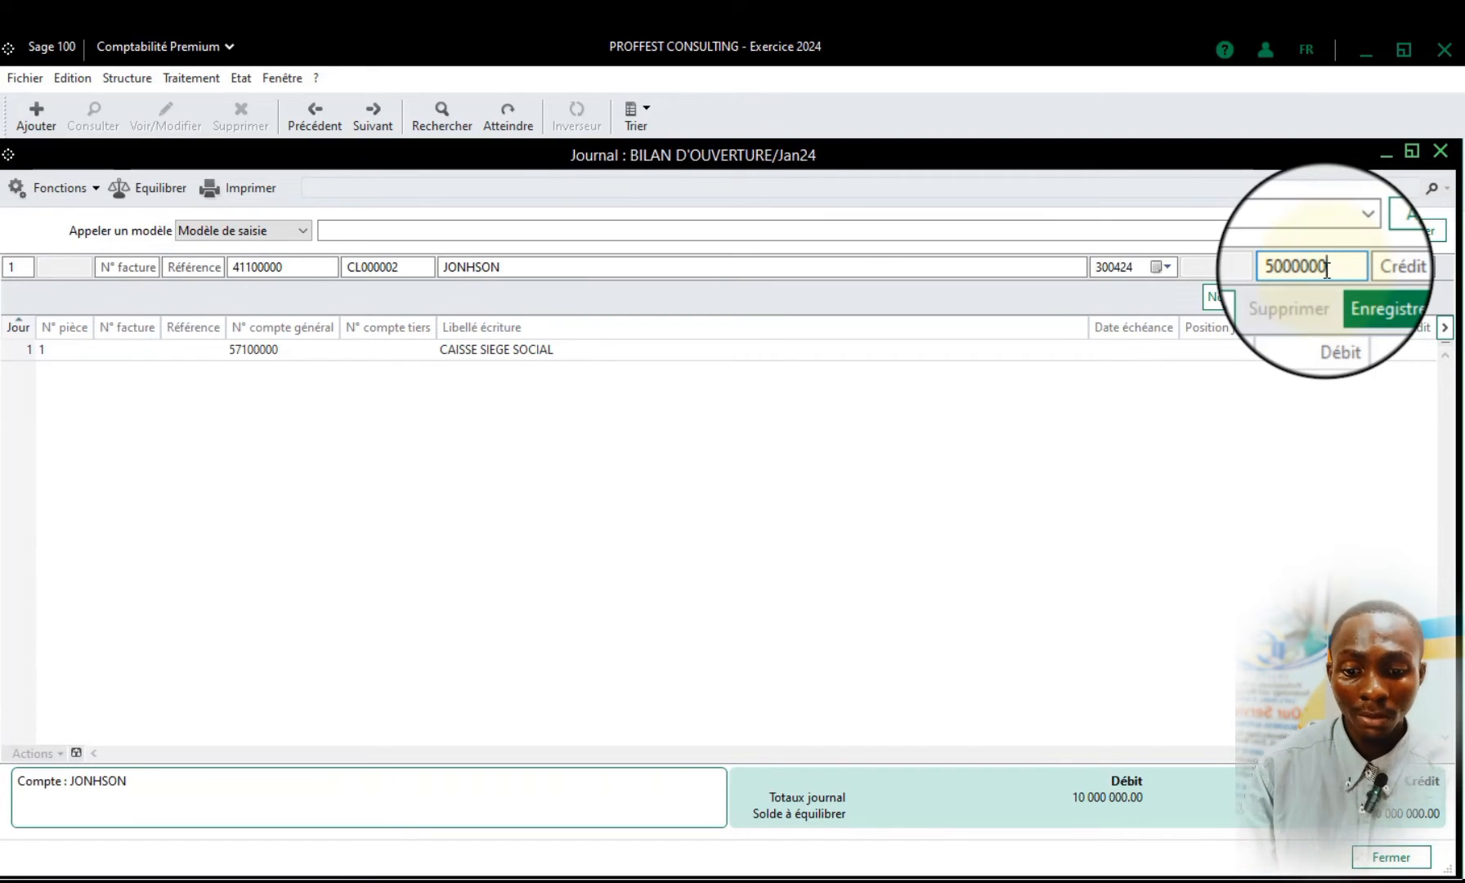
Switch to the Word table to check the 411 customer row's debit amount, and return to Sage 100
click(708, 882)
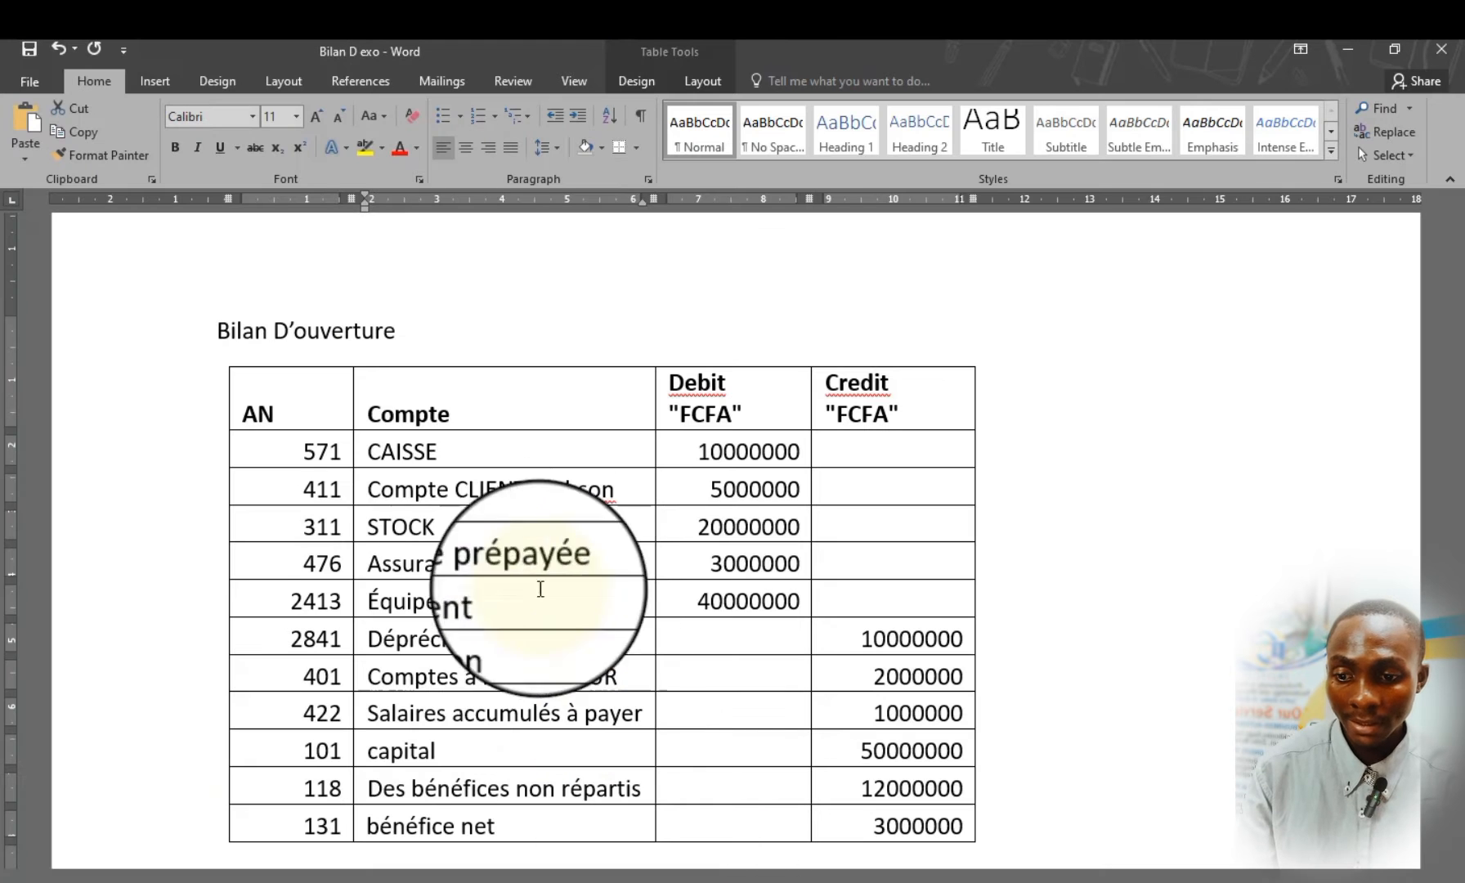
drag(315, 489, 786, 495)
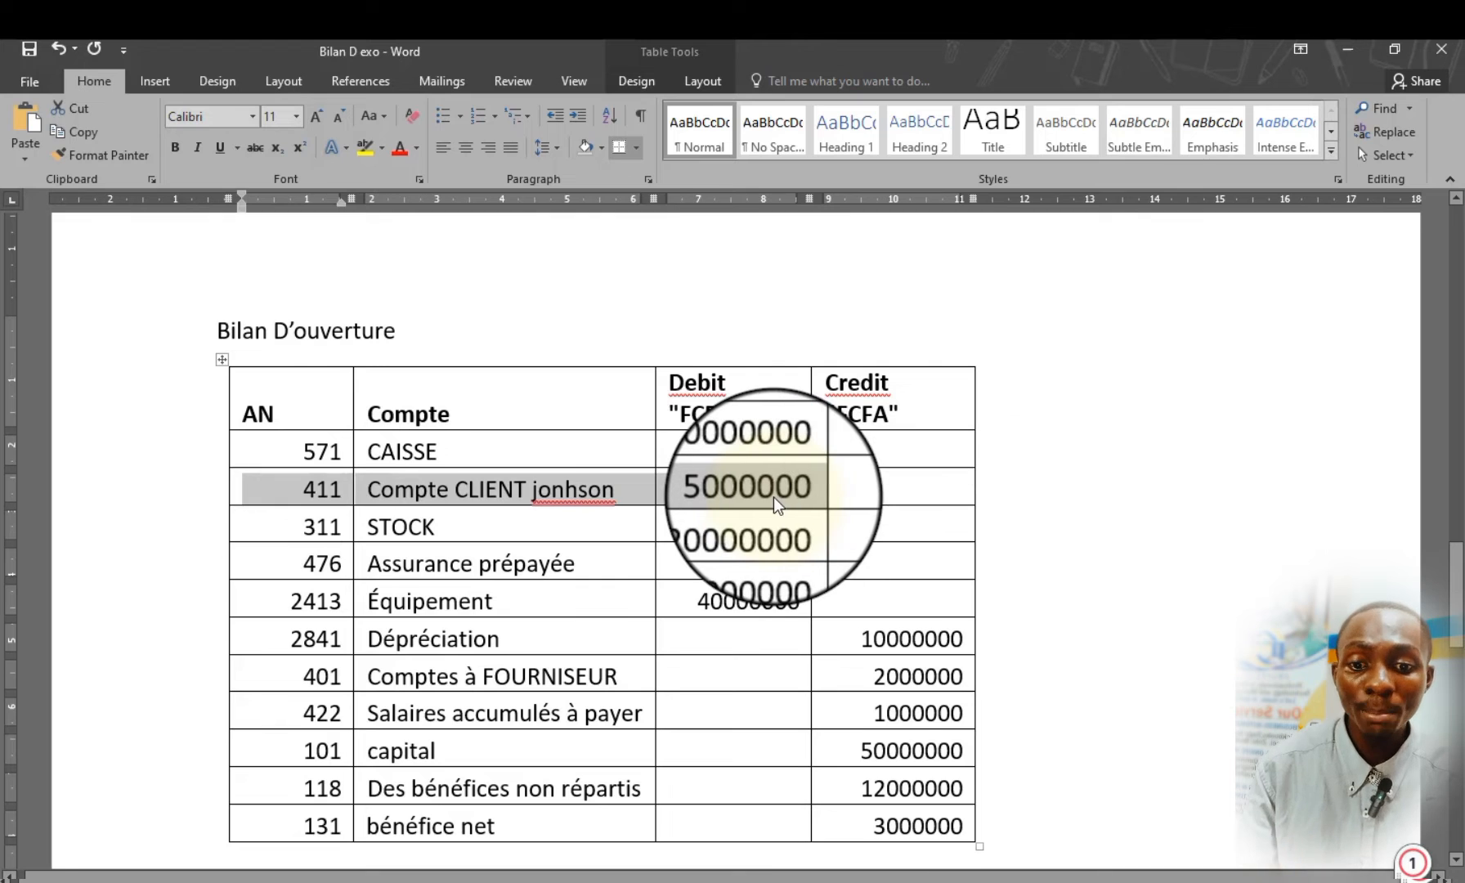
click(773, 496)
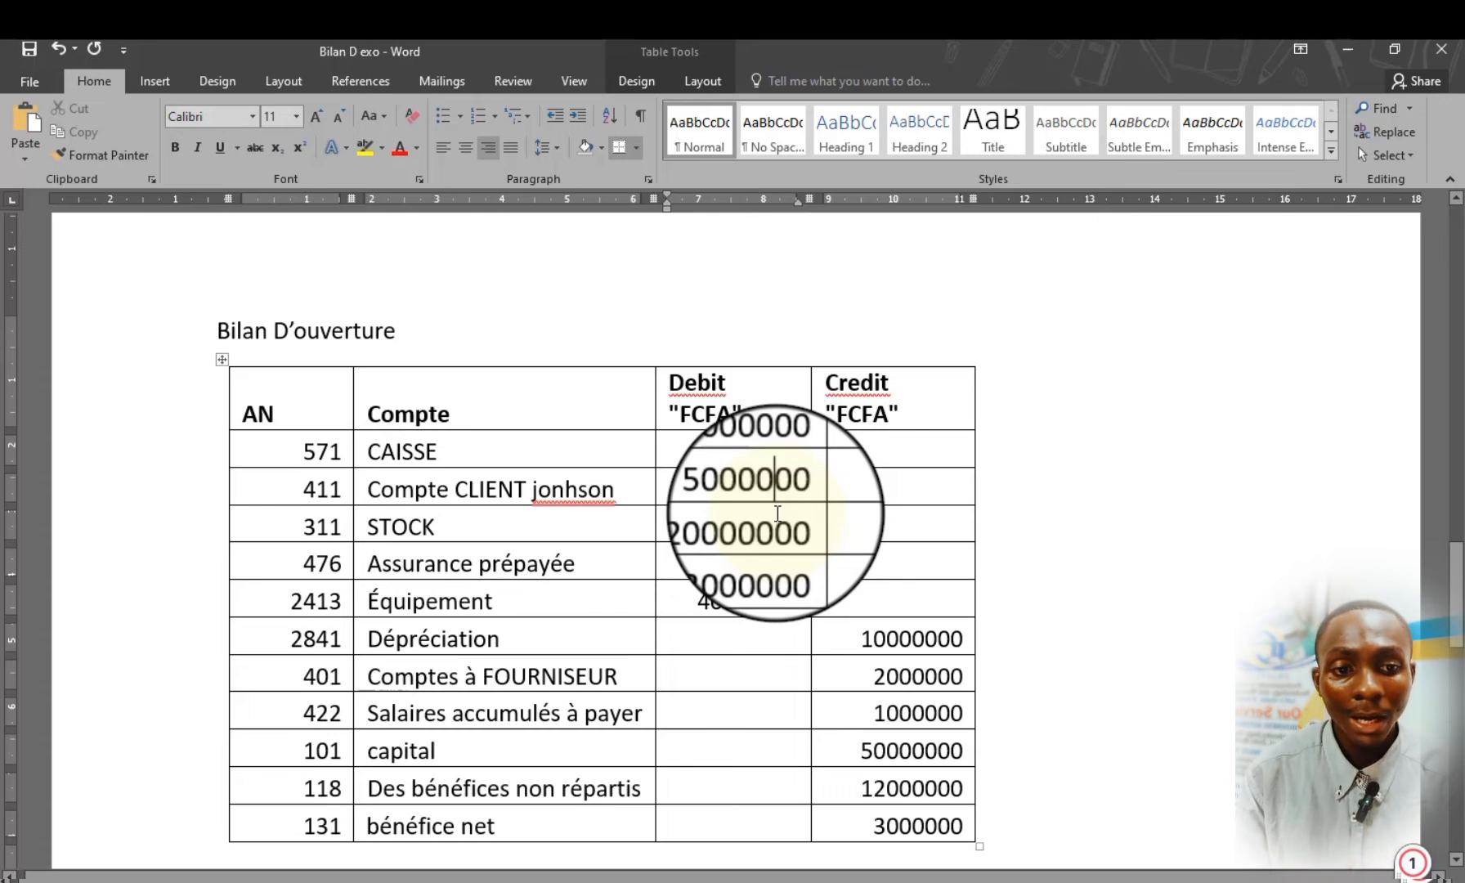
click(1347, 49)
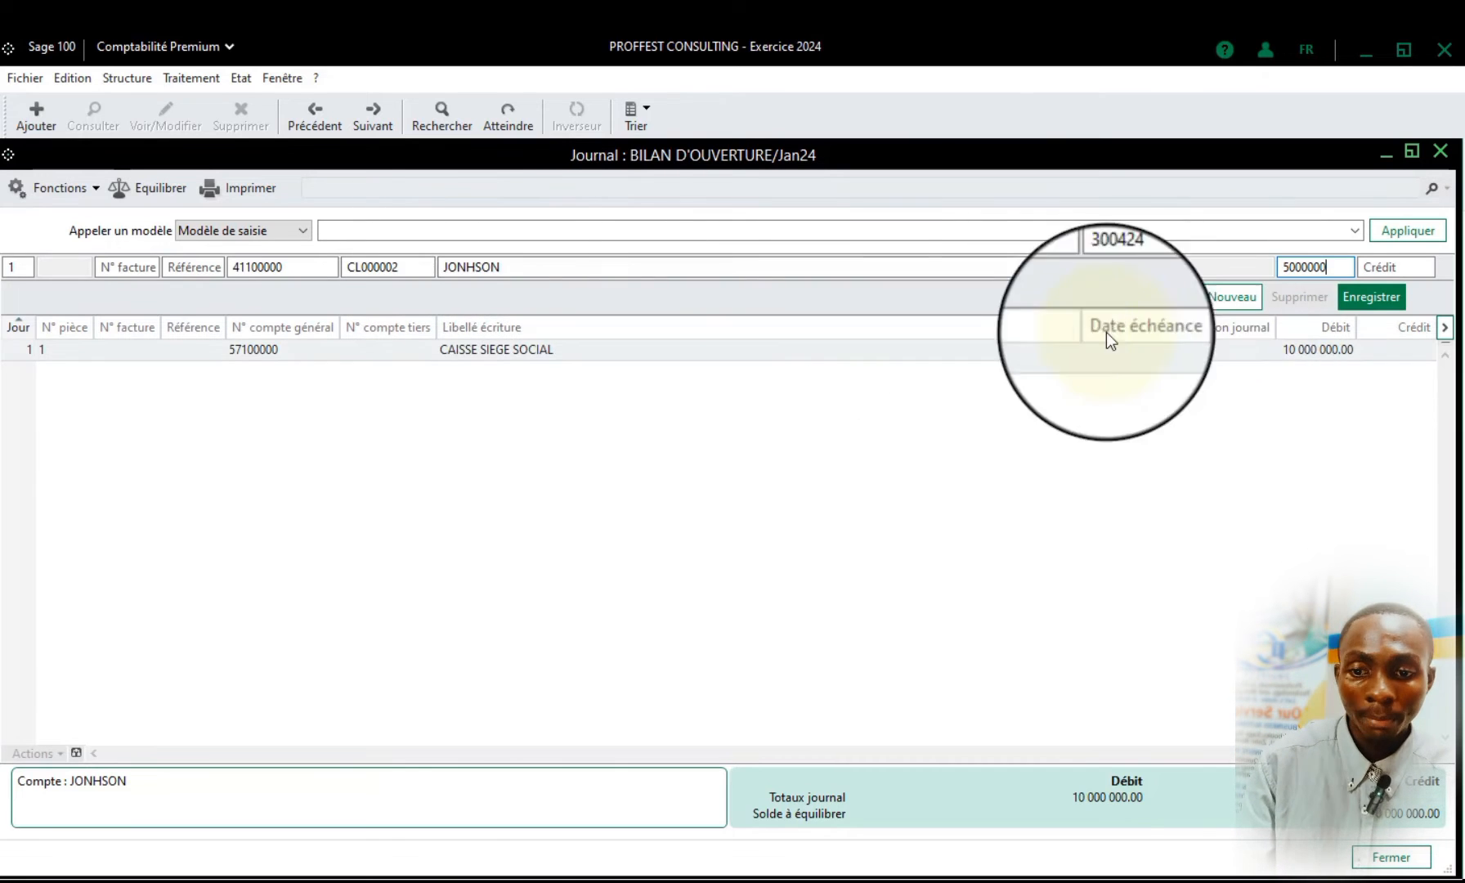
Try to record the customer line with its 30 April 2024 due date in the opening balance journal
drag(499, 267, 440, 270)
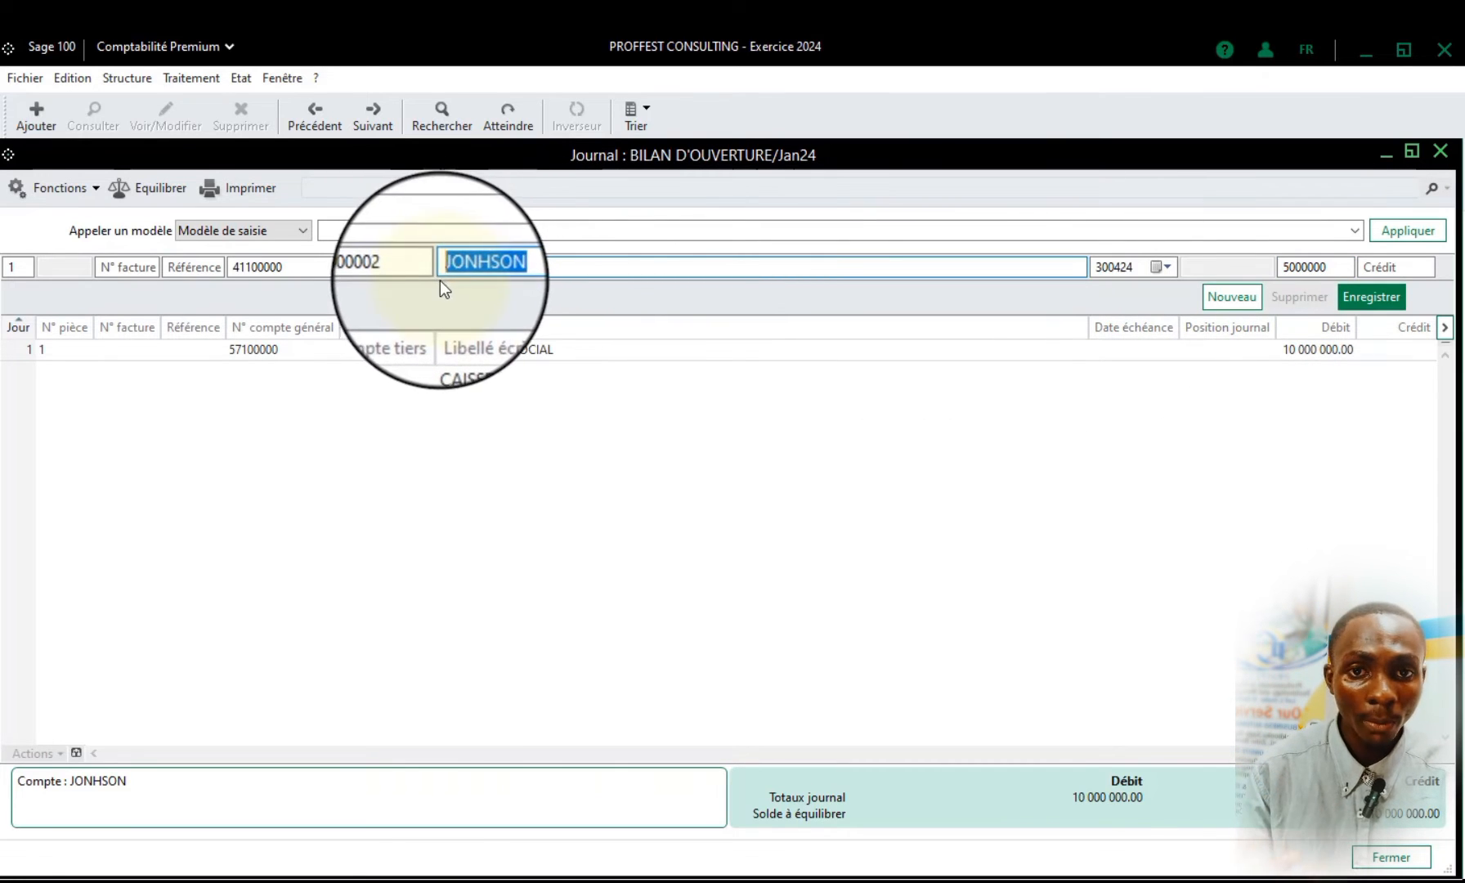
click(1300, 267)
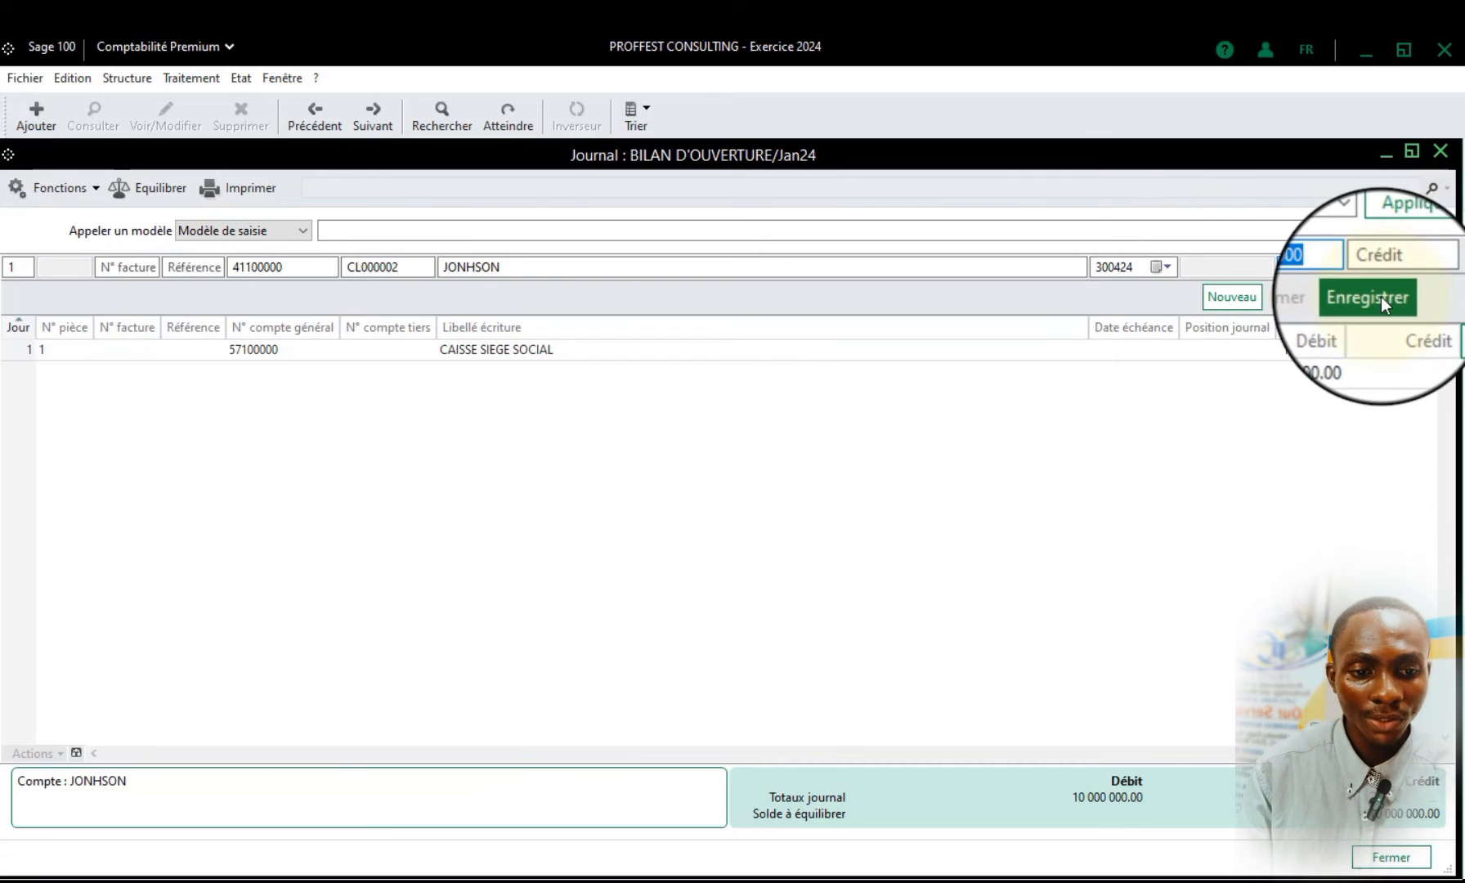
click(1313, 270)
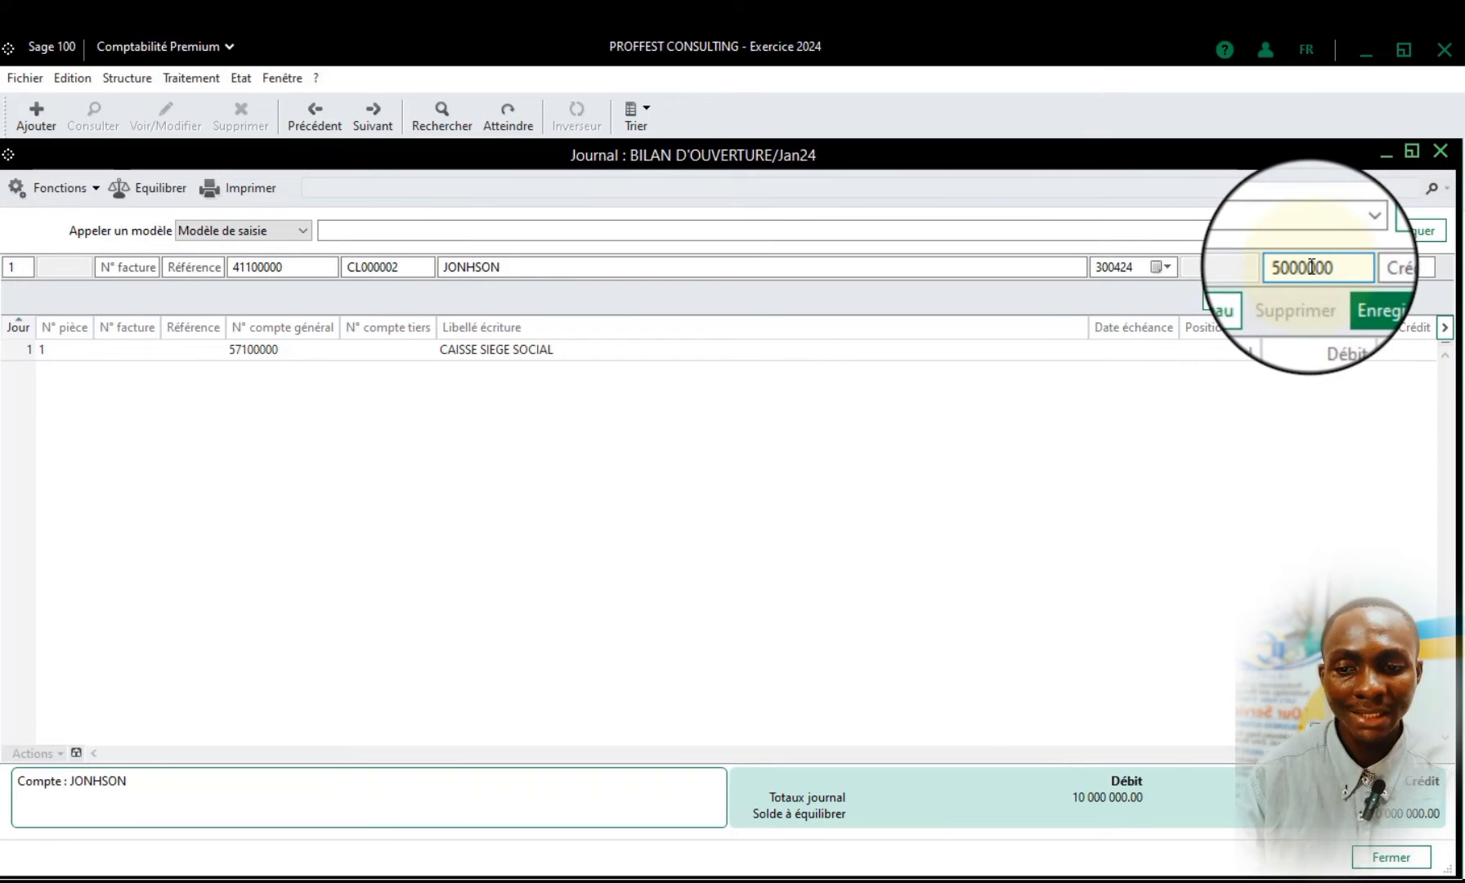
click(1385, 296)
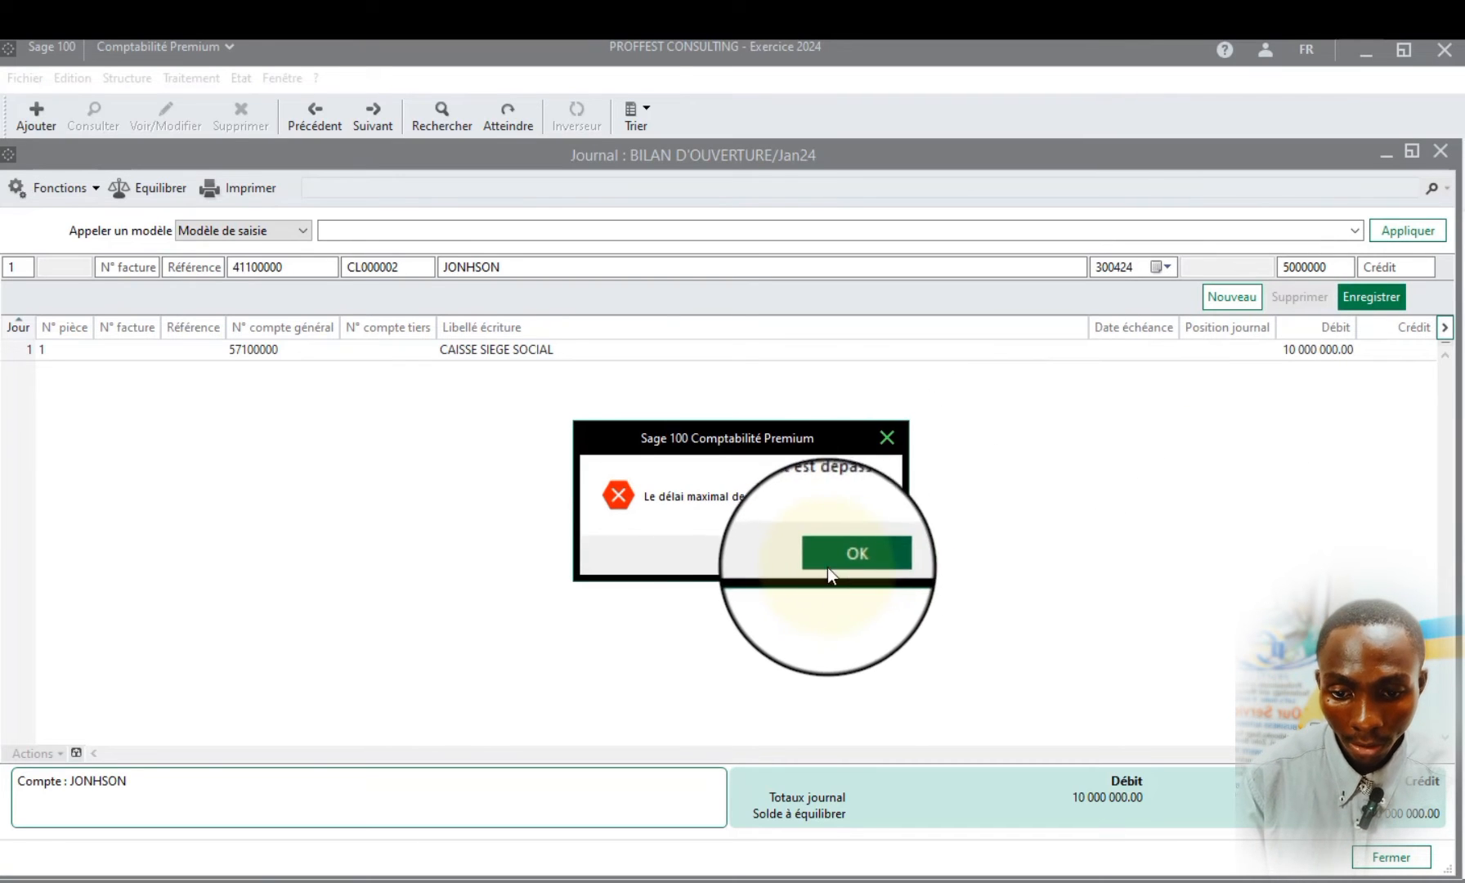
click(855, 563)
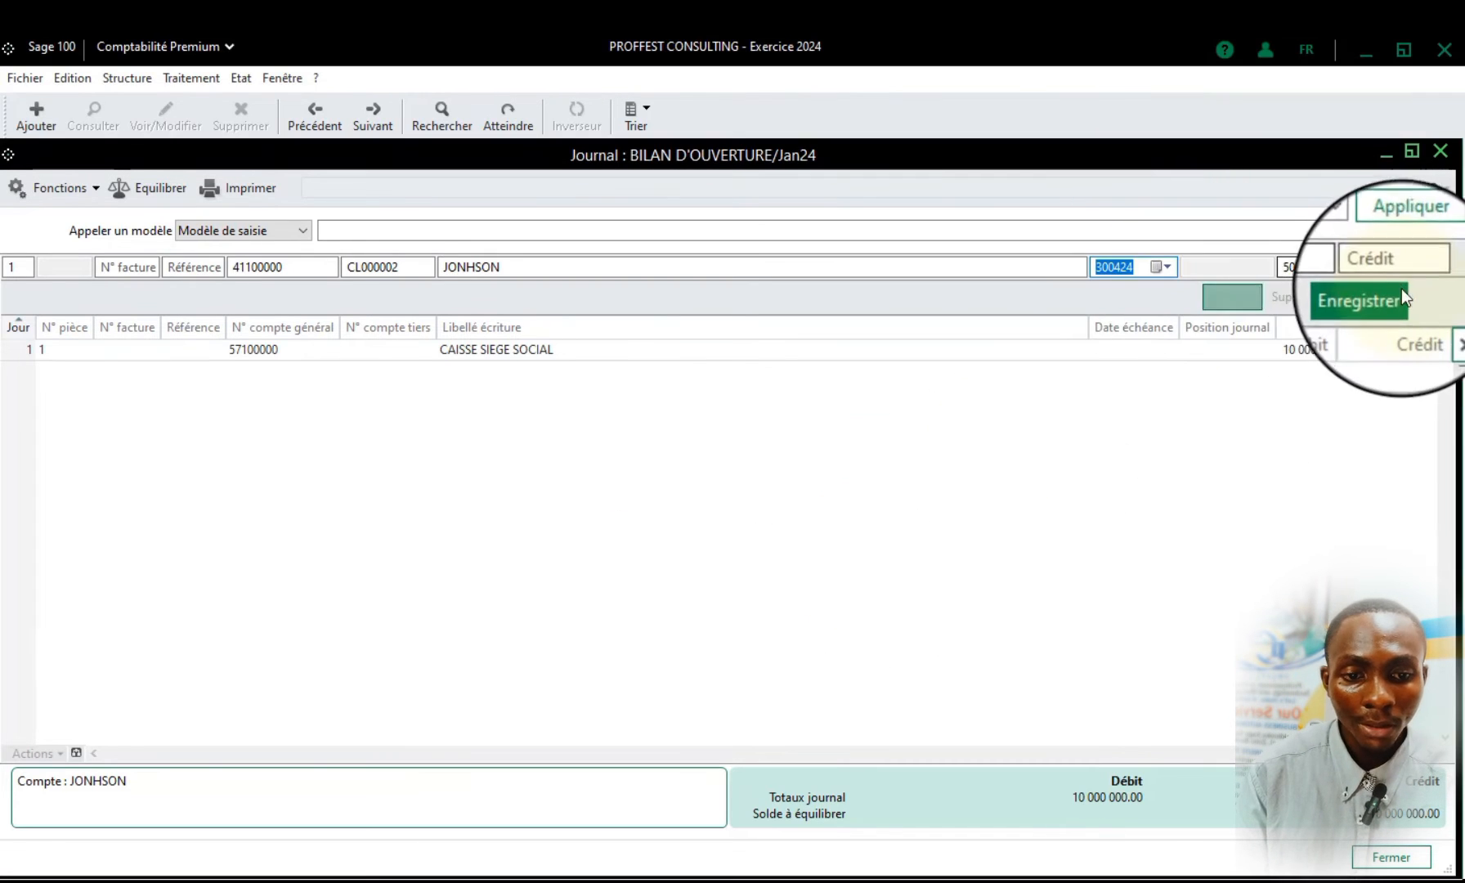
click(1233, 300)
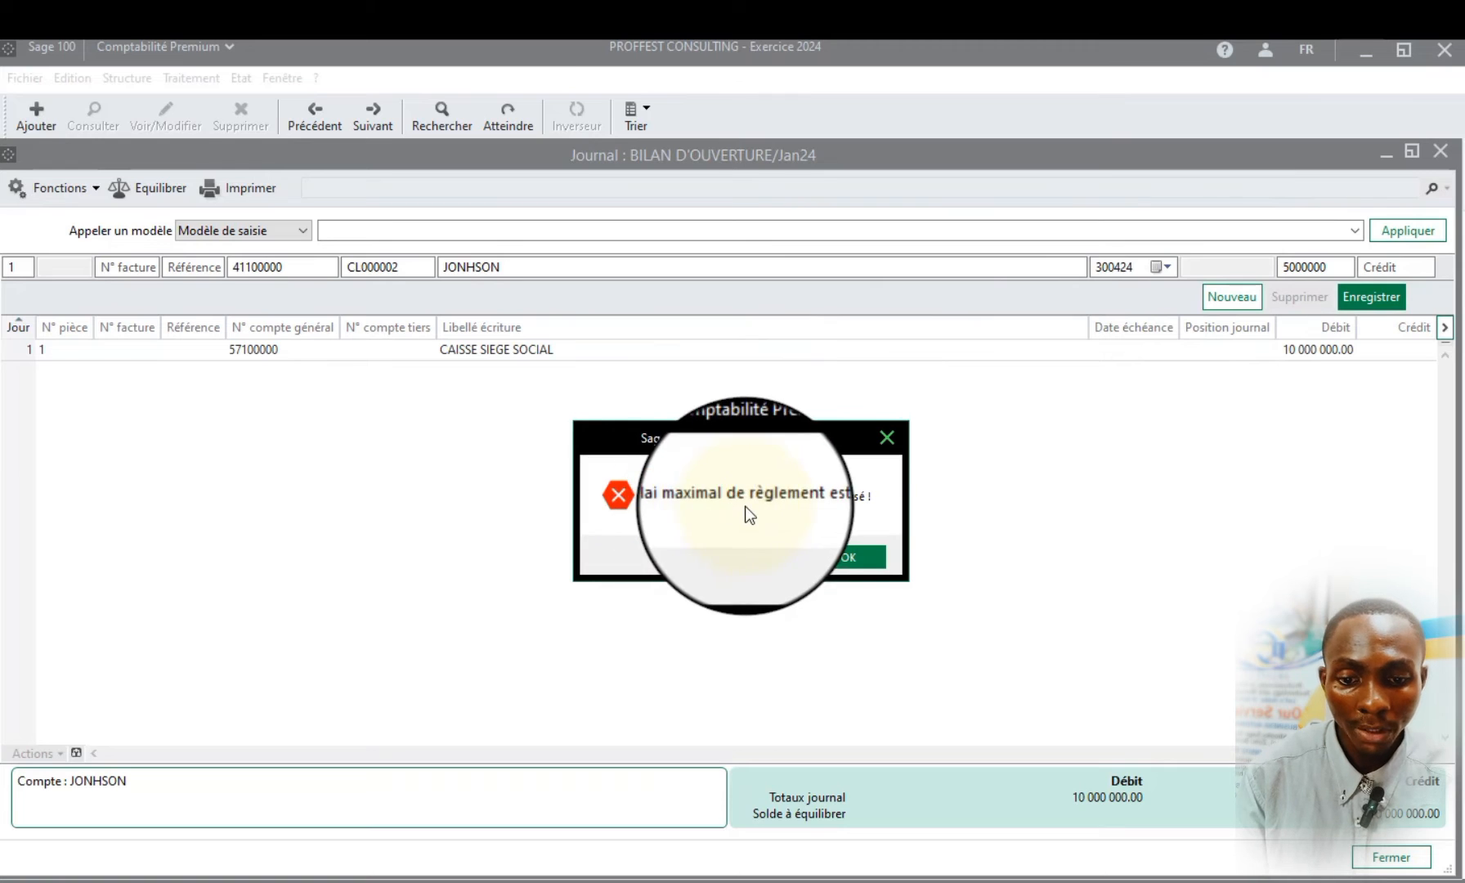
click(843, 552)
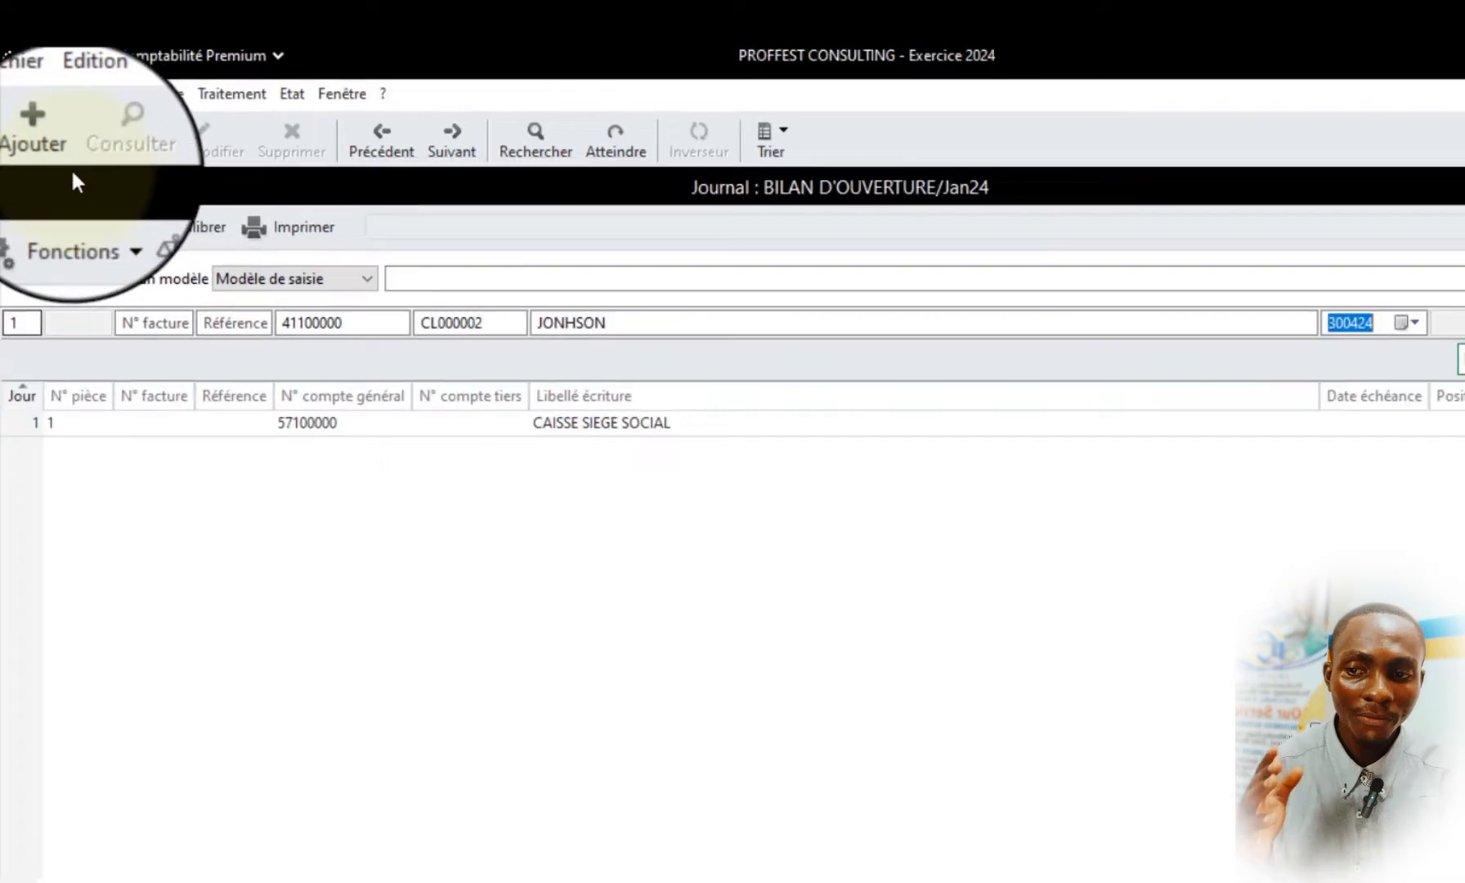
Set the maximum client due period to 120 days in the company's third-party parameters
click(25, 77)
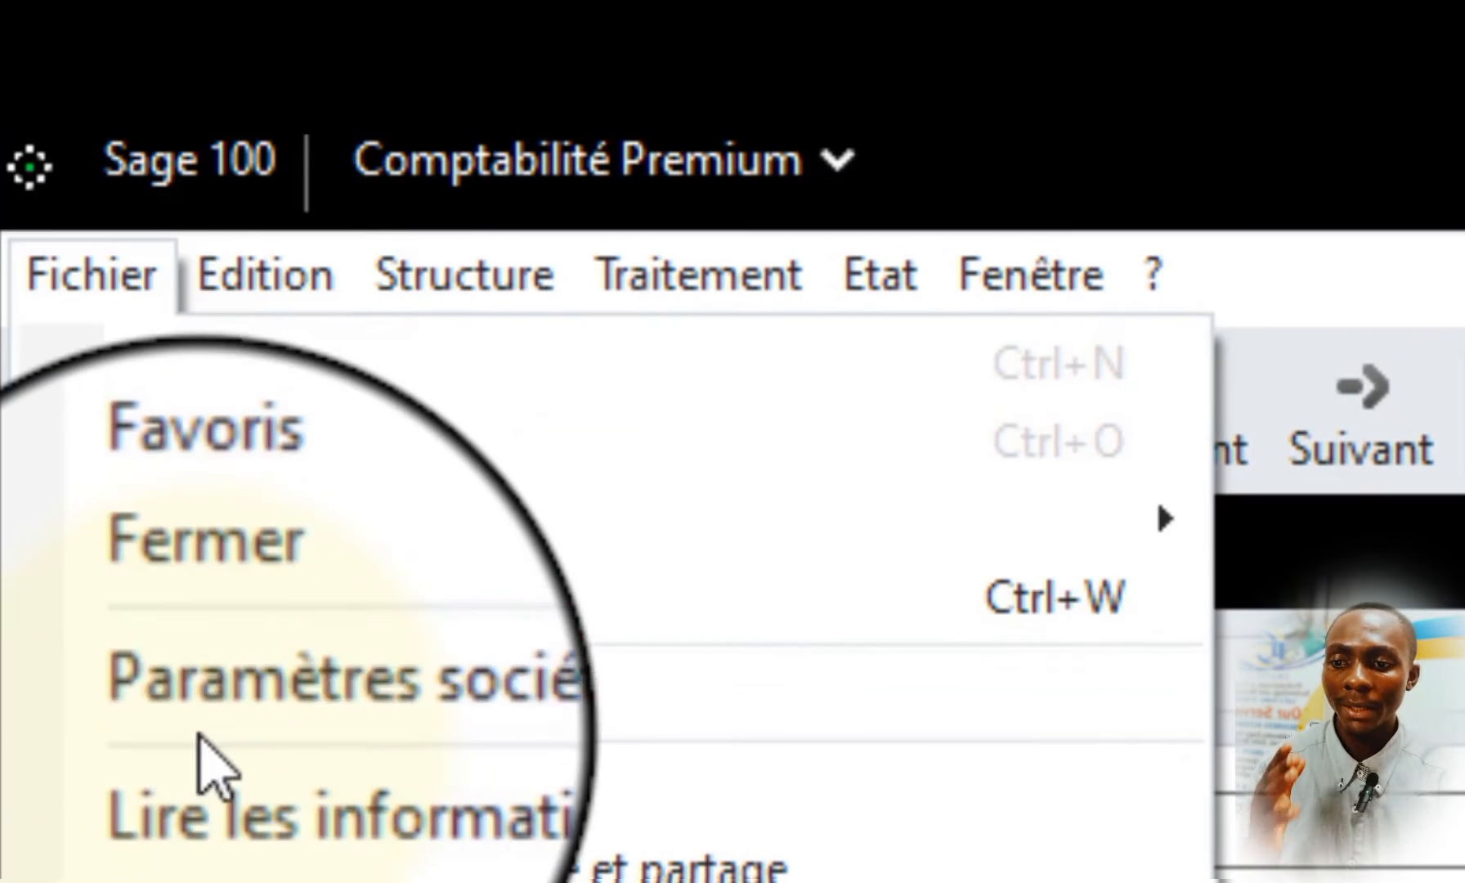
click(255, 678)
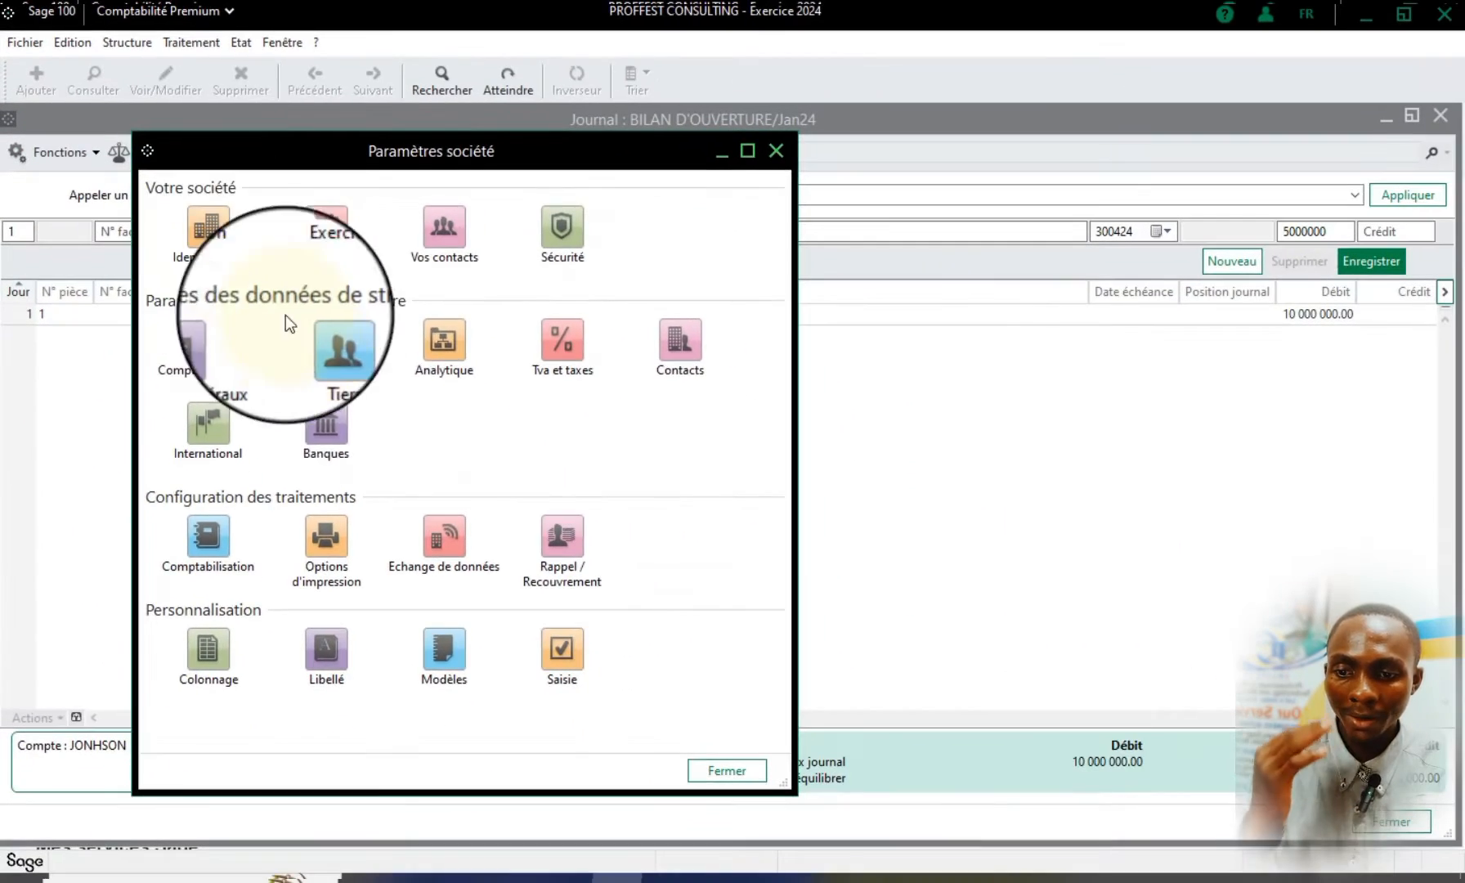
click(340, 345)
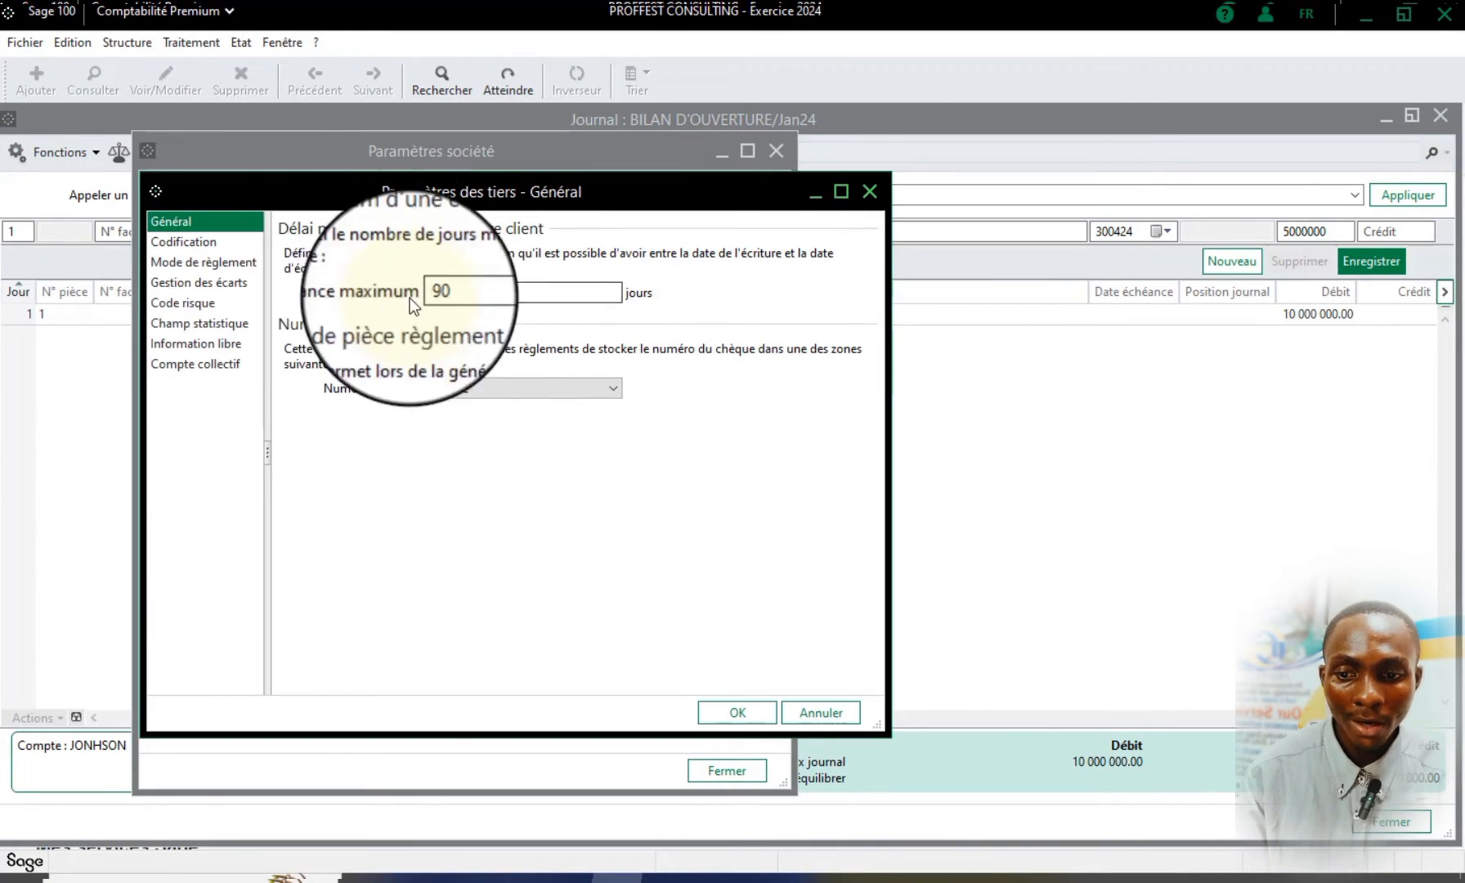
double_click(456, 292)
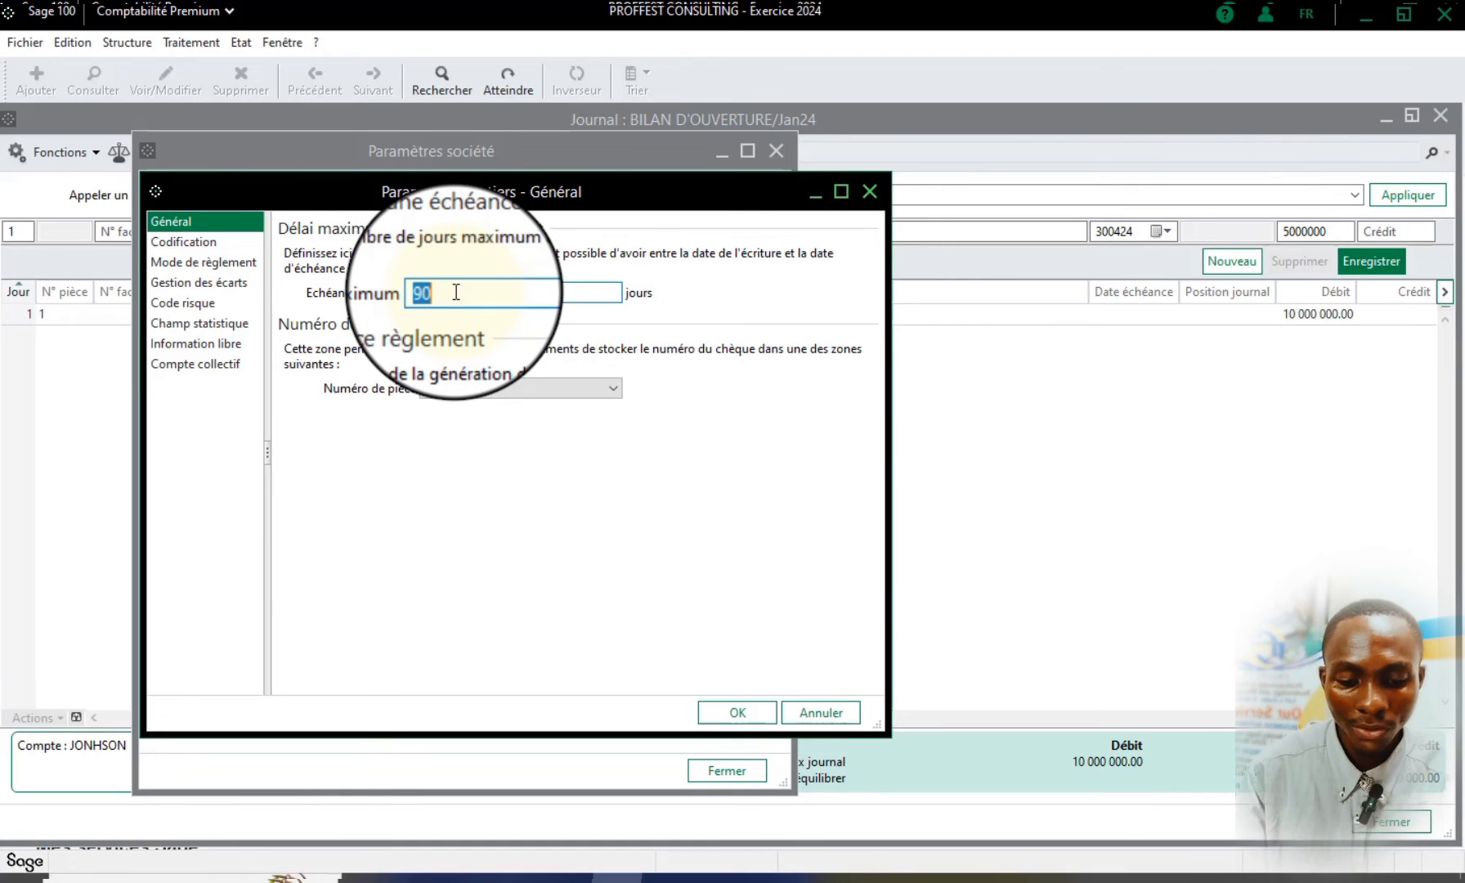
text(120)
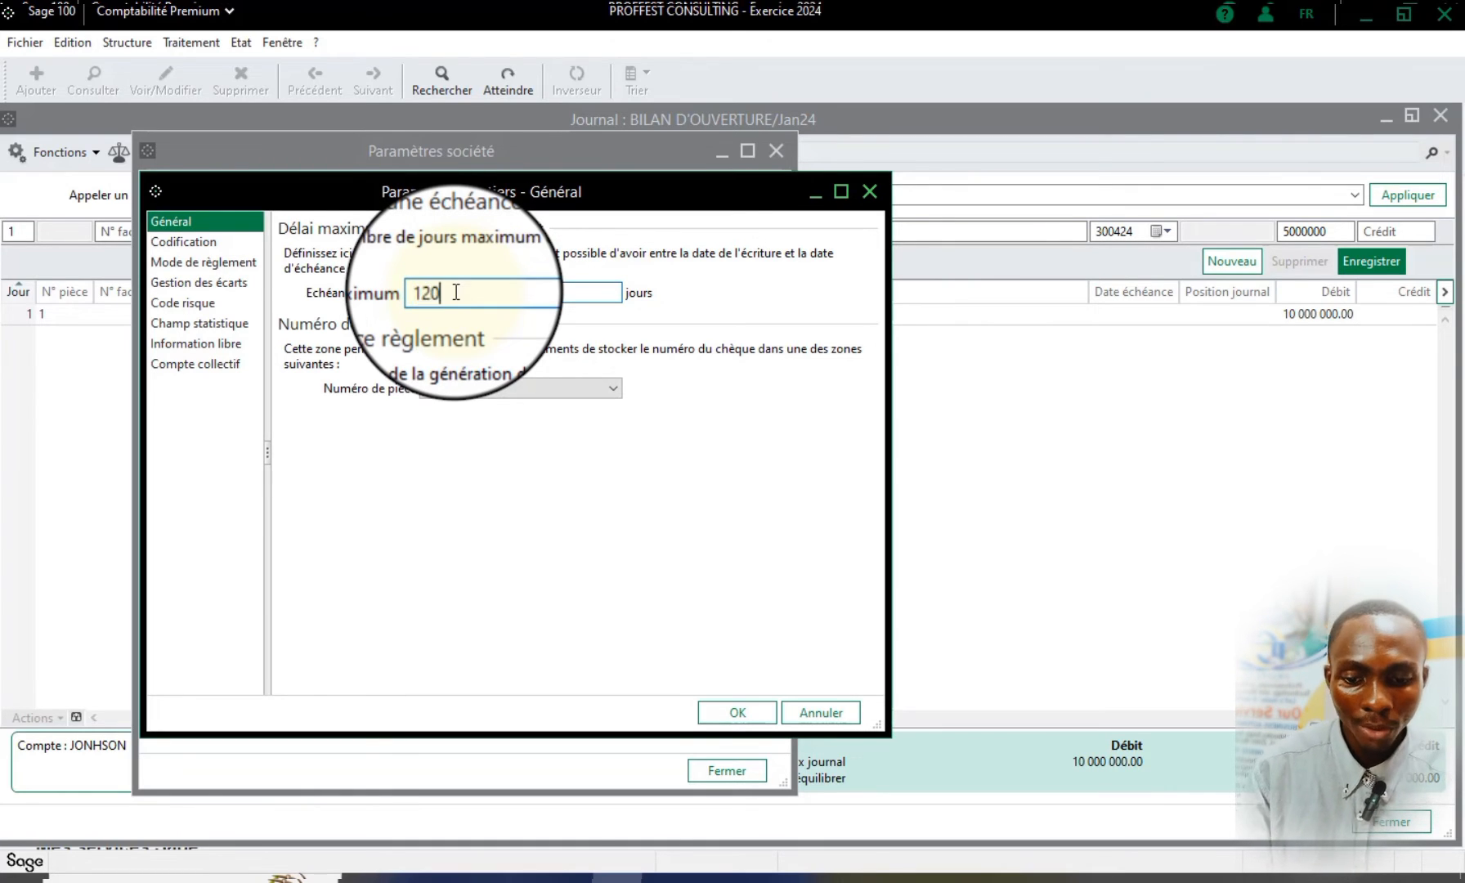
click(728, 709)
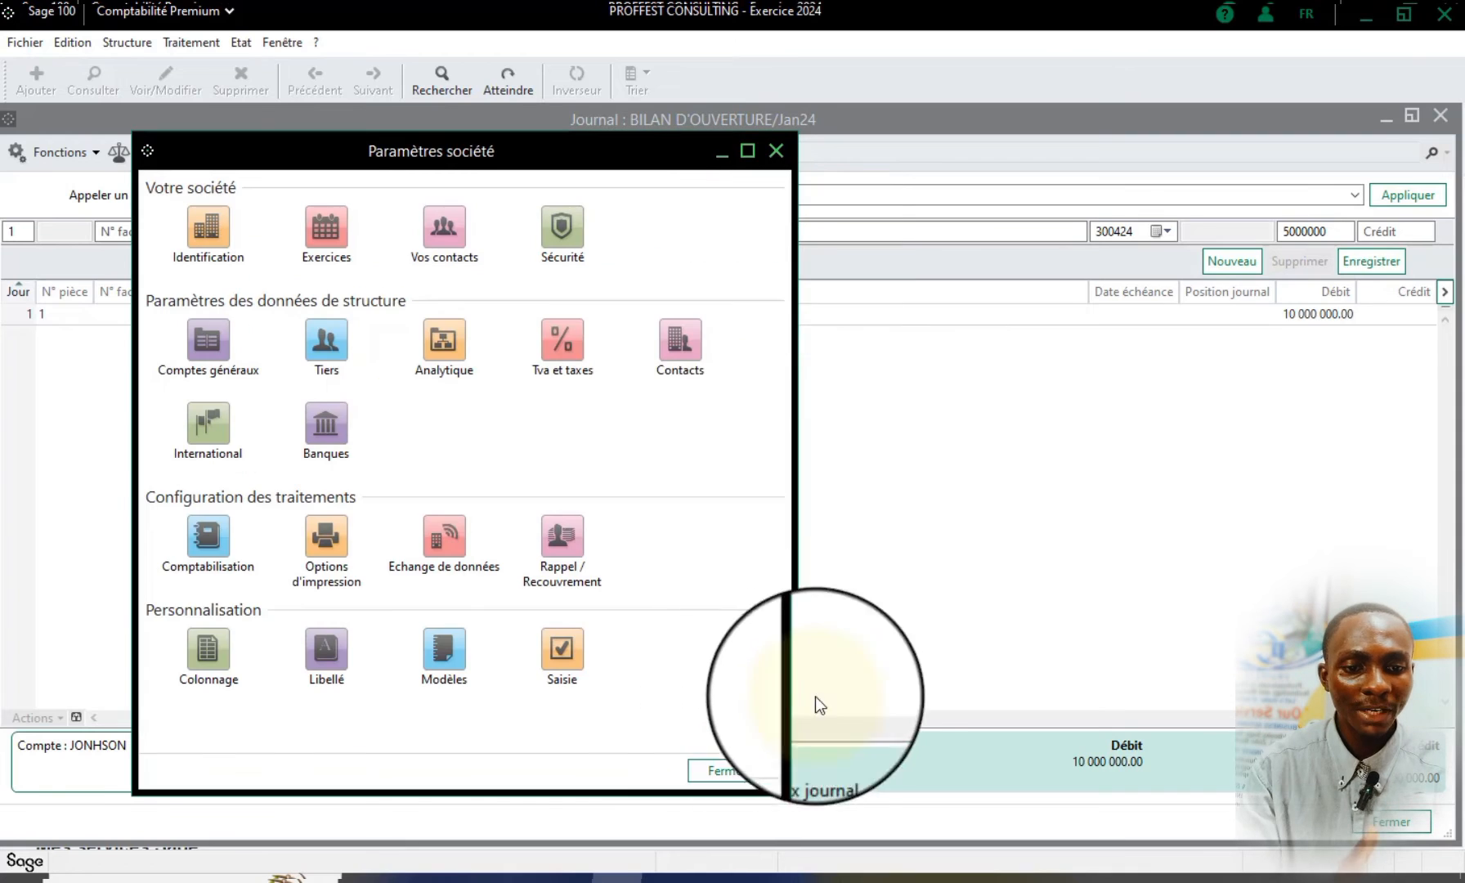
Record the customer line in the opening balance journal and go back to the Word table
click(1372, 262)
click(1372, 262)
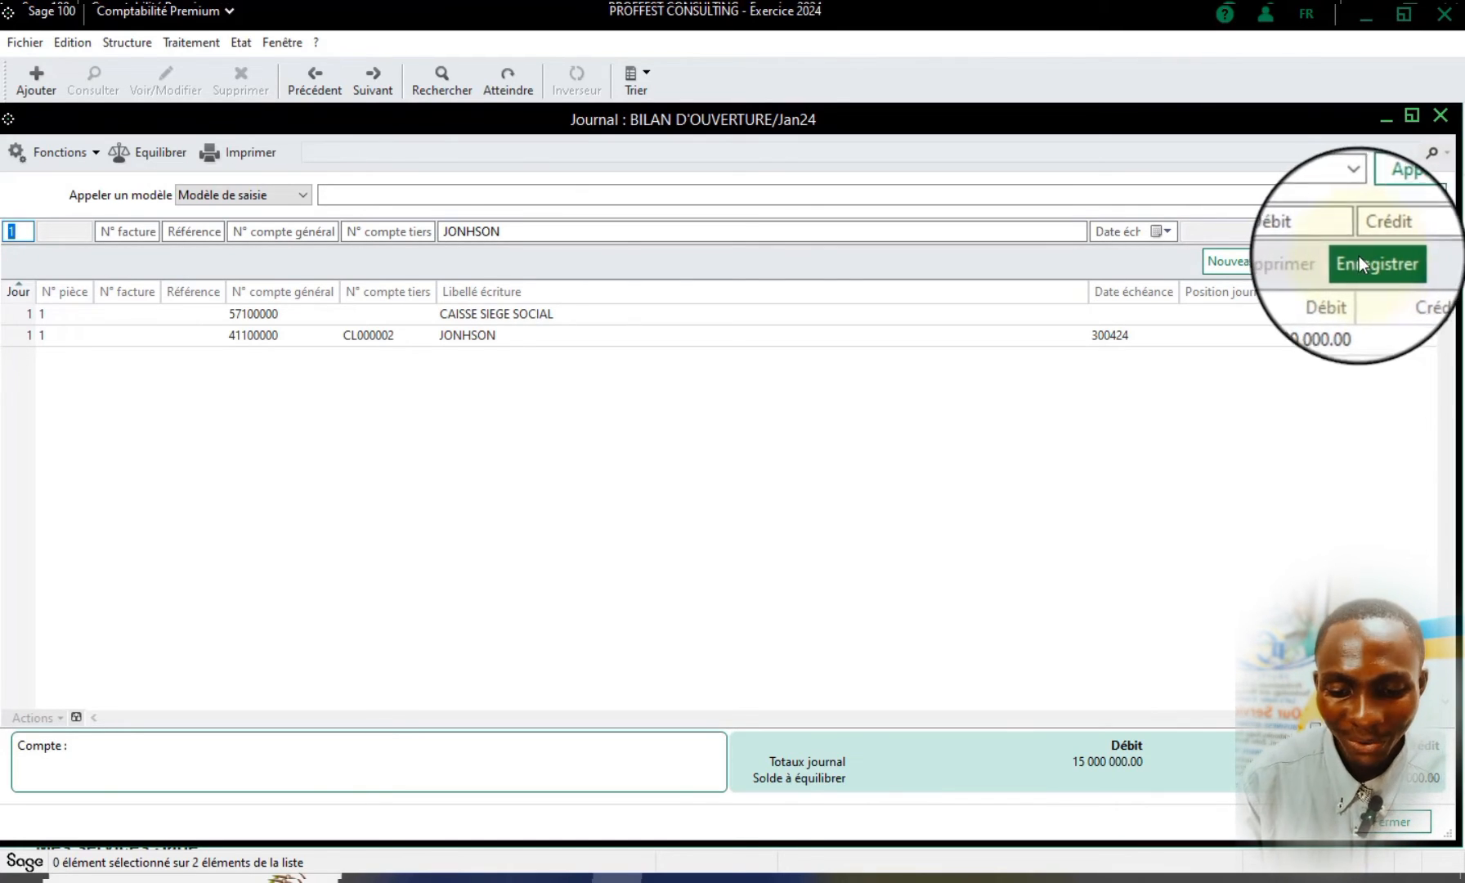
click(723, 881)
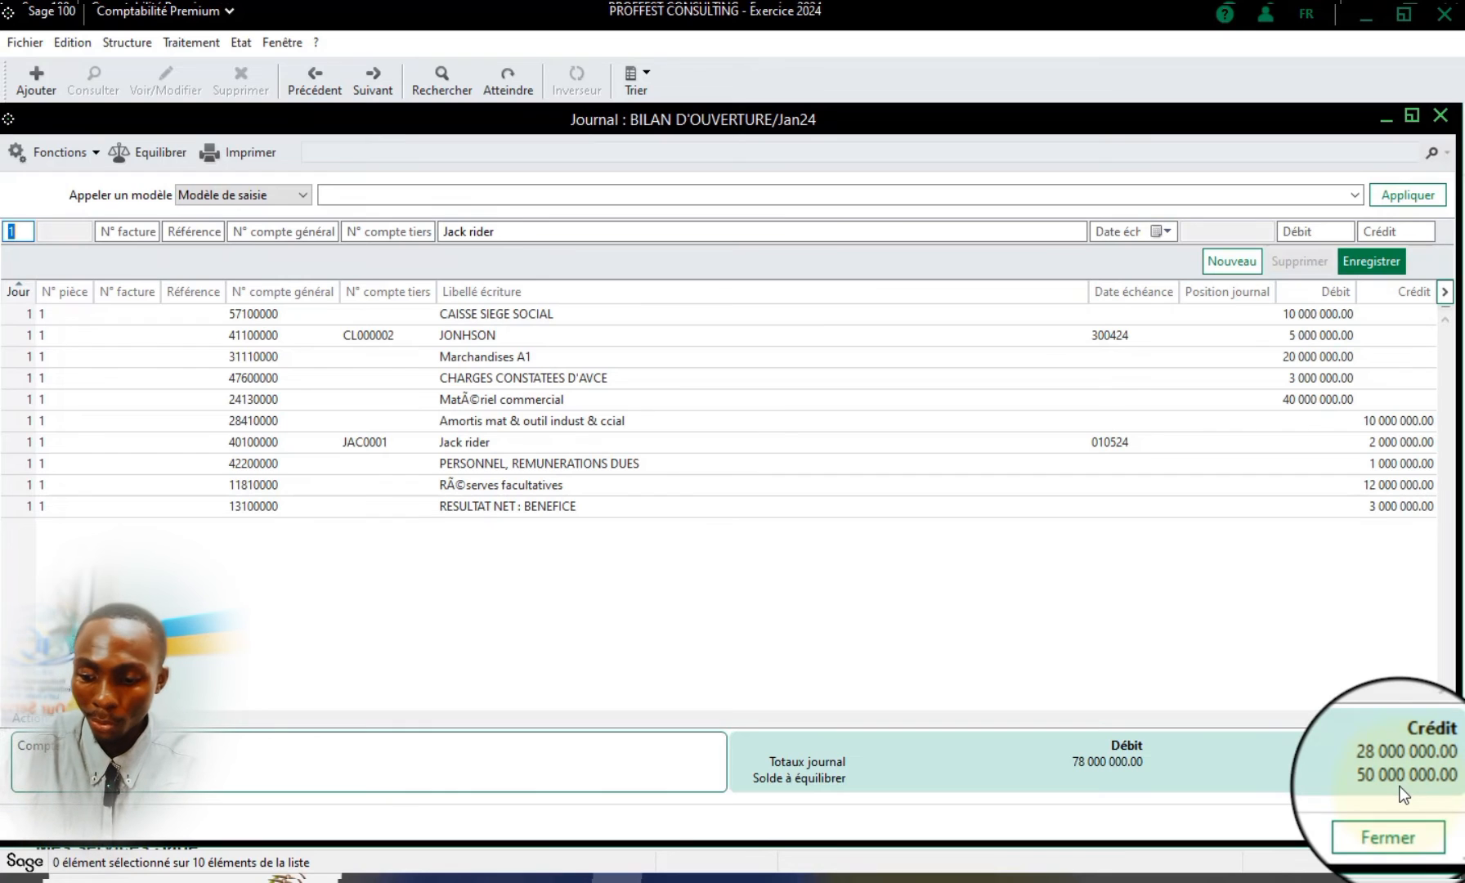
Start a new journal line on piece 1 with general account 10300000 CAPITAL PERSONNEL, looked up from 104
key(Tab)
key(Tab)
key(Tab)
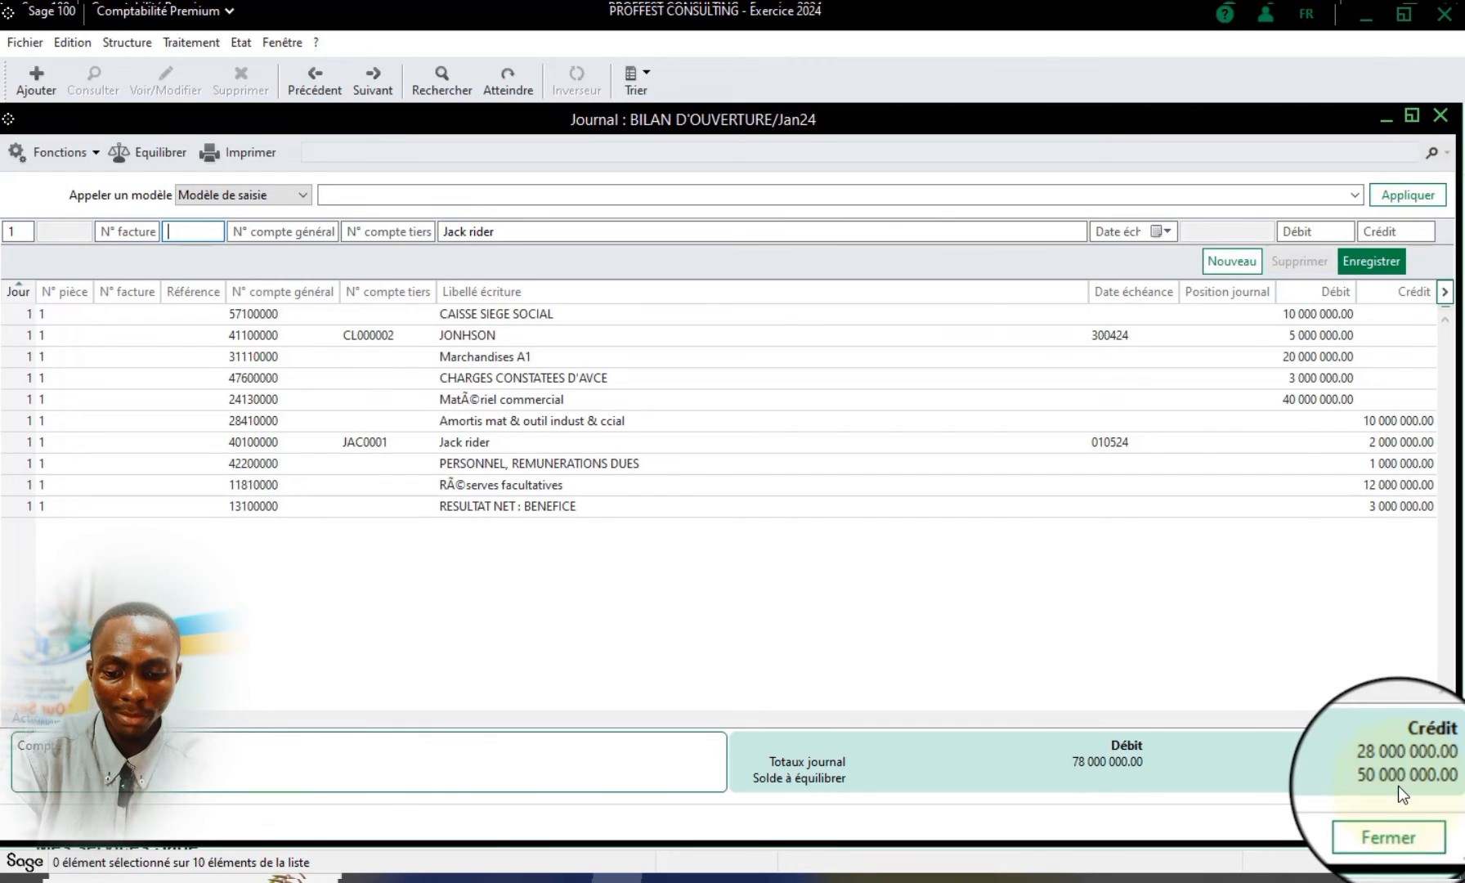
text(104)
key(Tab)
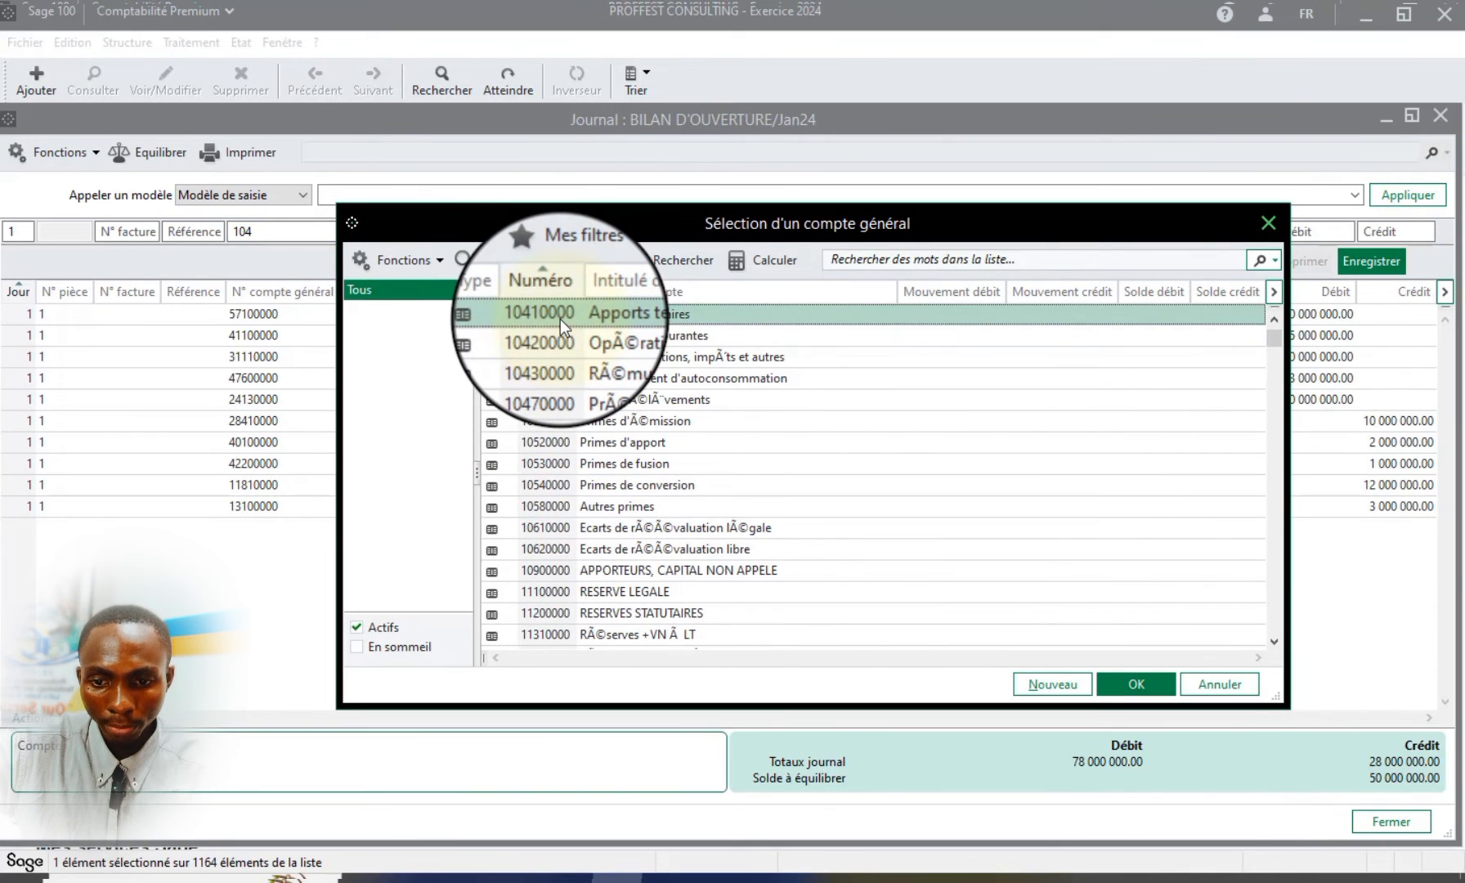
scroll(598, 372, up, 3)
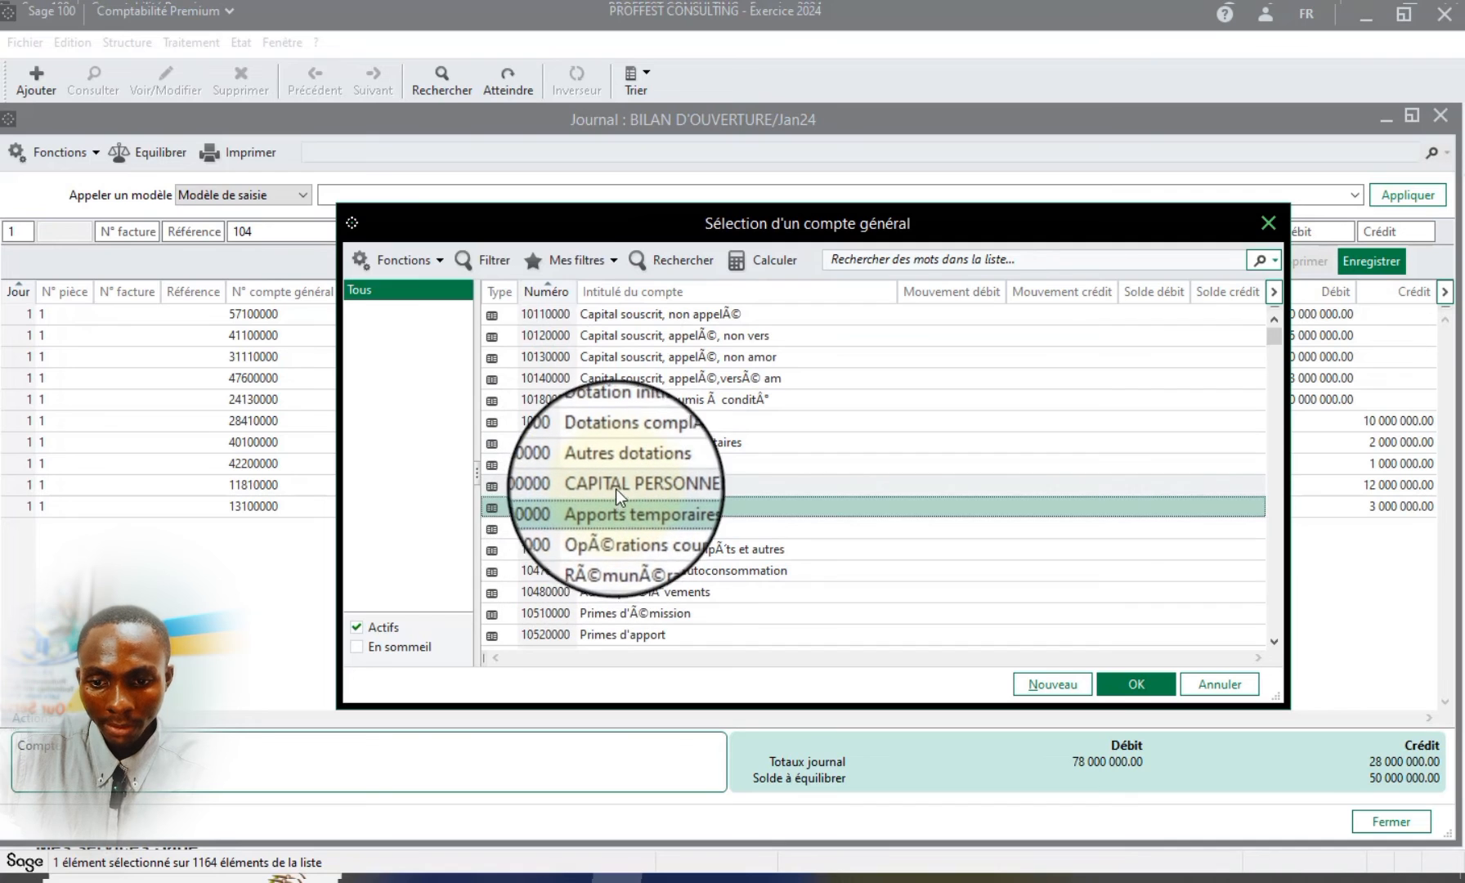
click(570, 483)
double_click(569, 484)
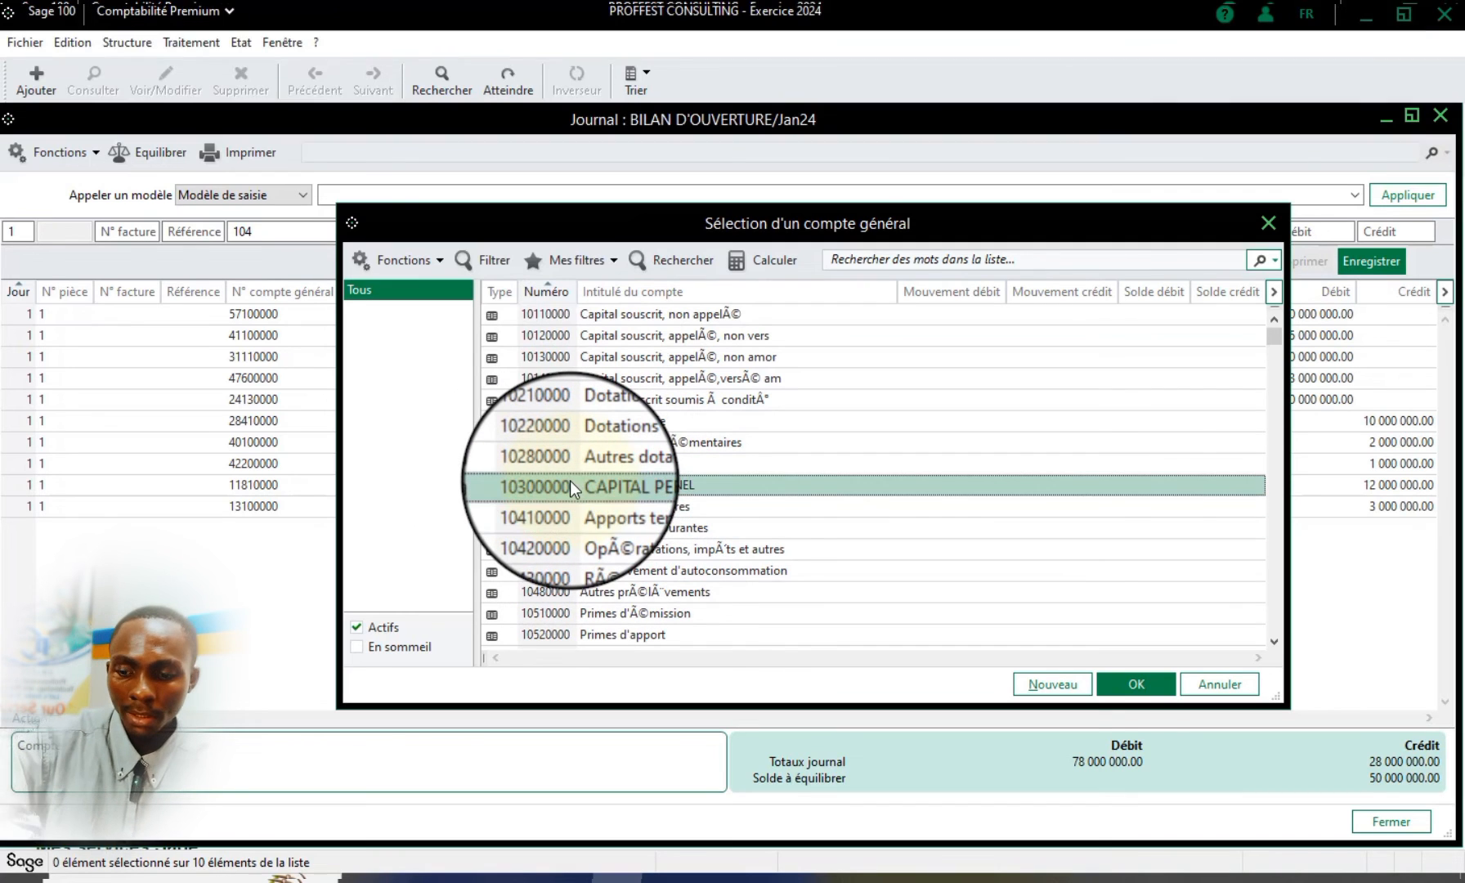
key(equal)
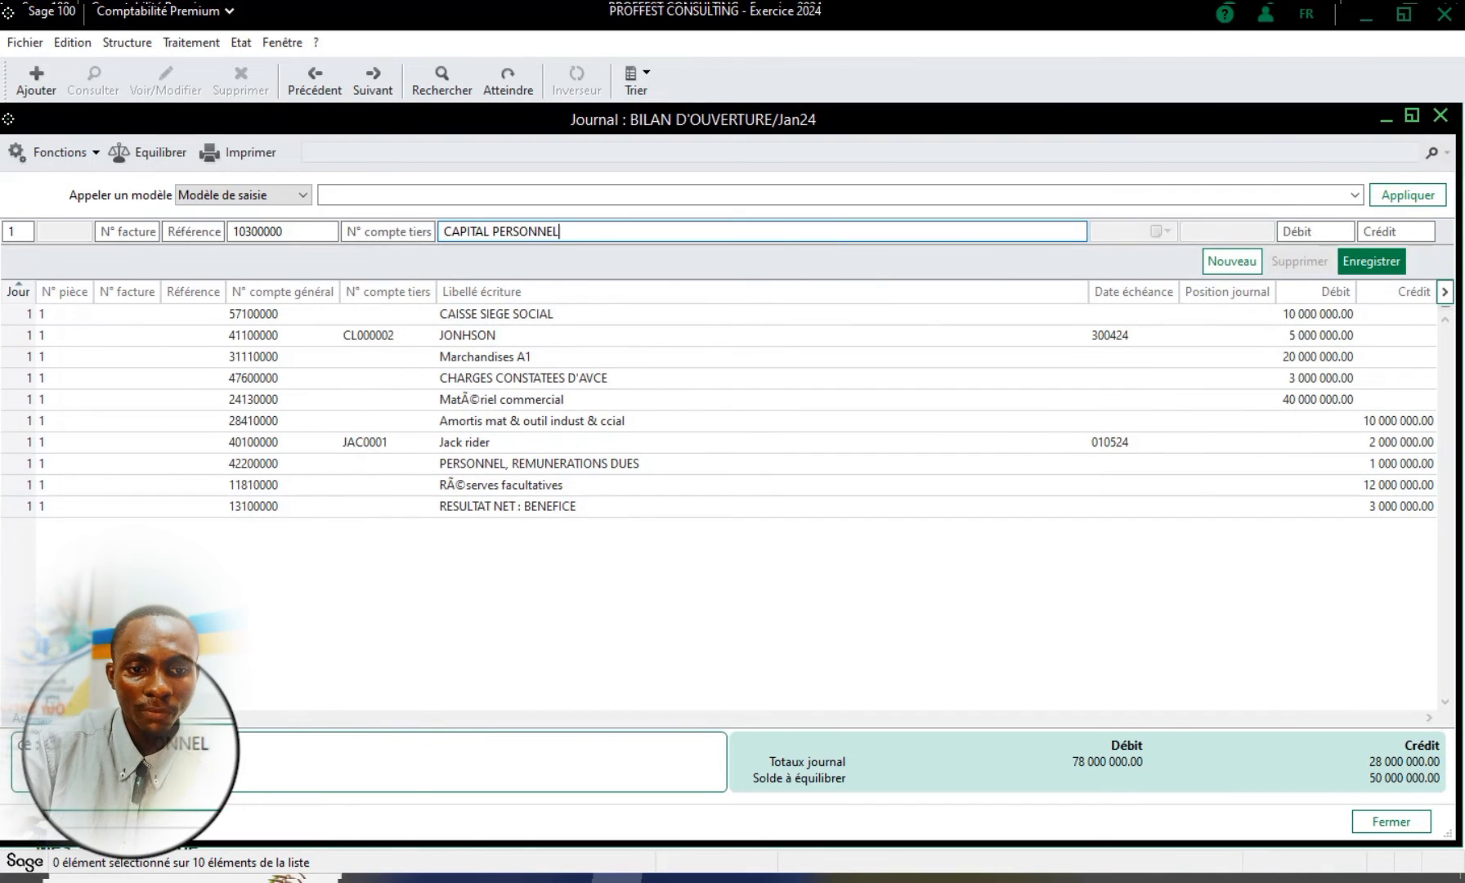
key(Tab)
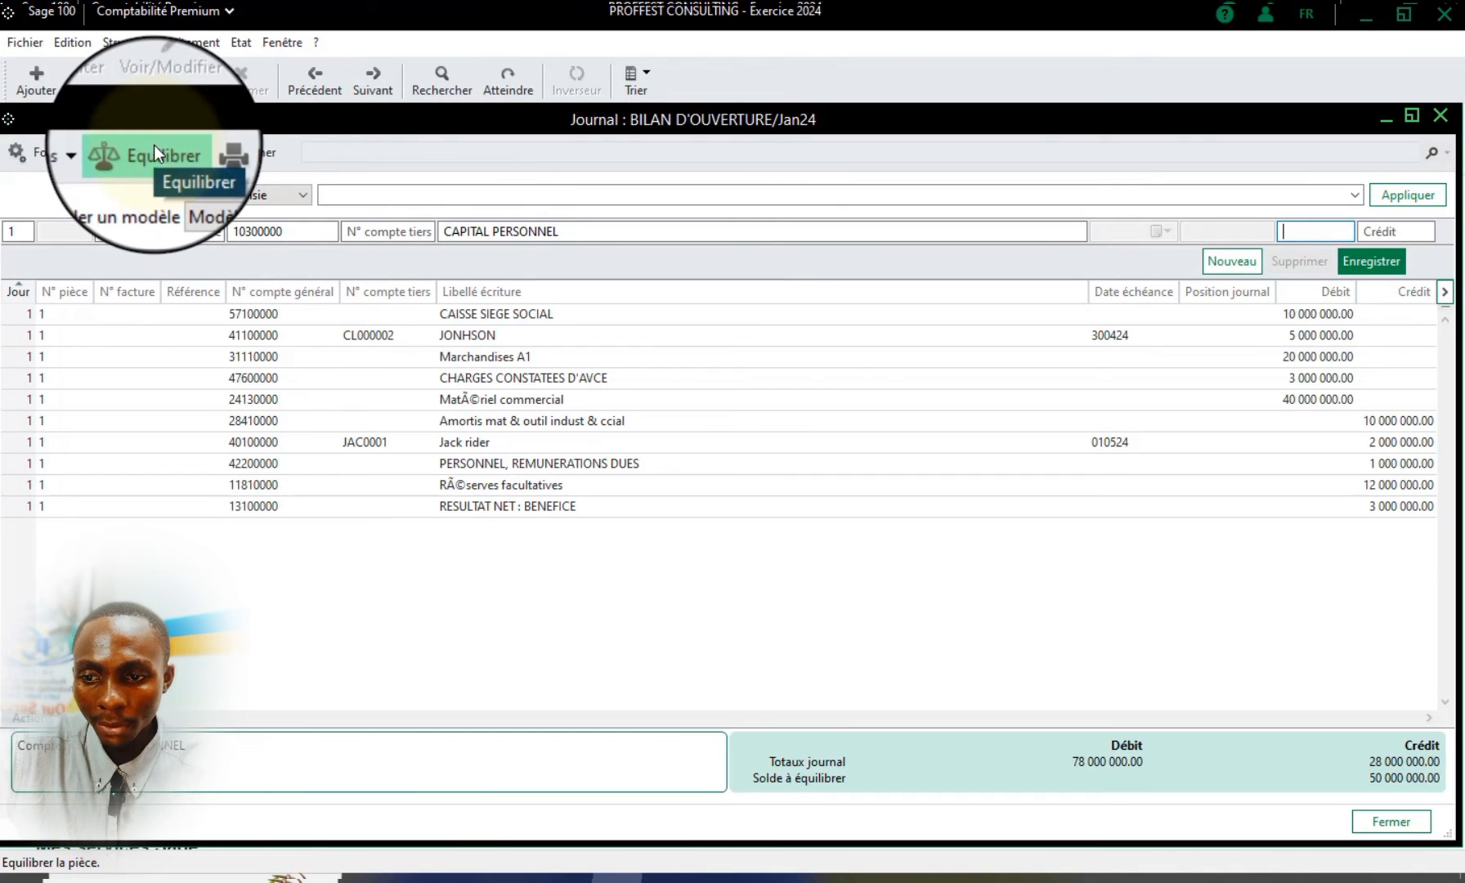
Balance the entry with a 50000000 credit on the CAPITAL PERSONNEL line, record the line and close the journal
click(131, 157)
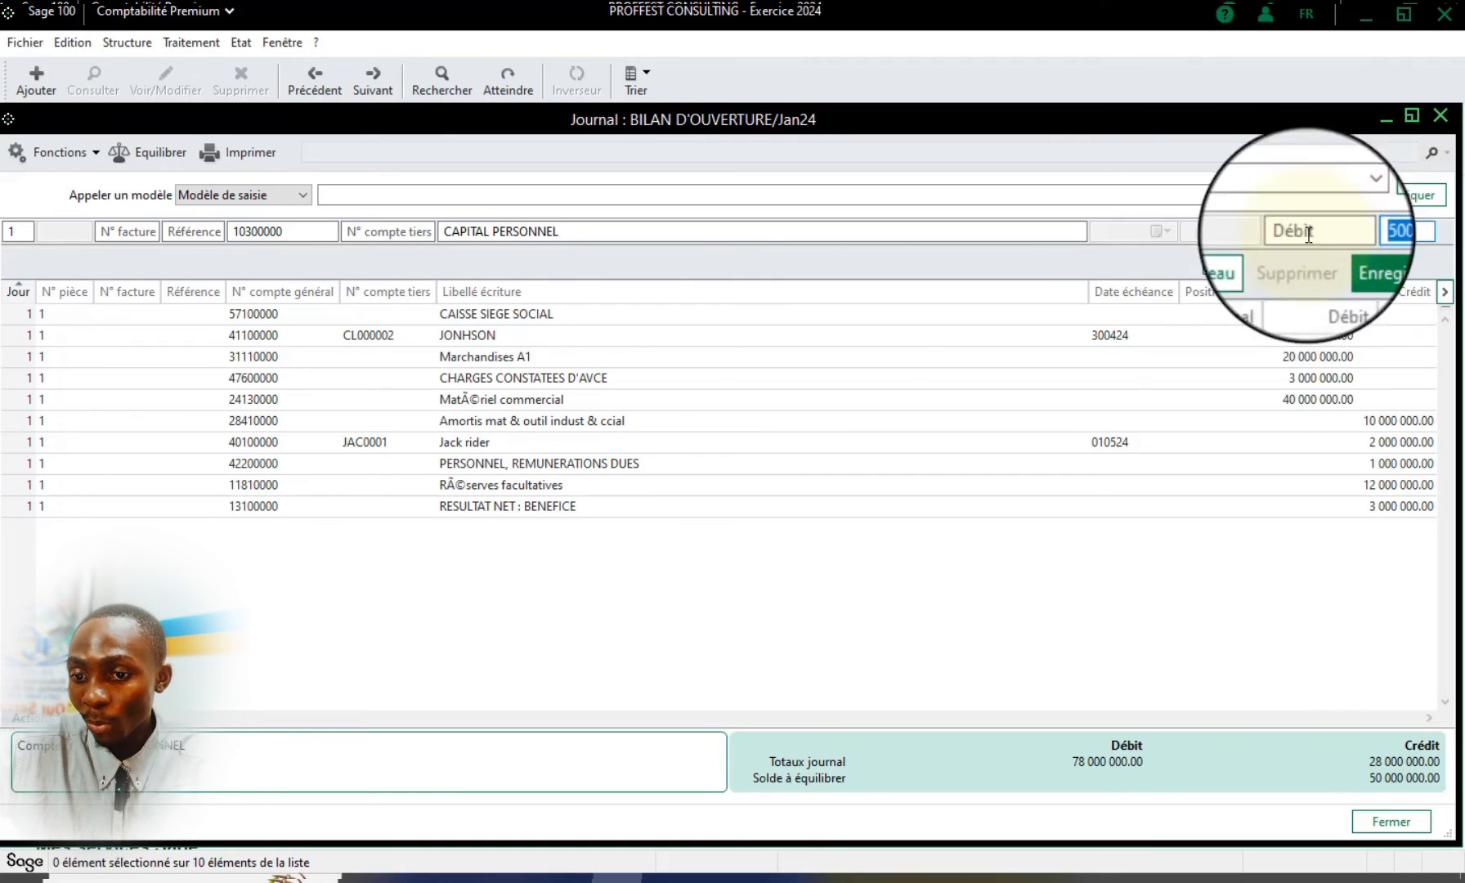
click(254, 232)
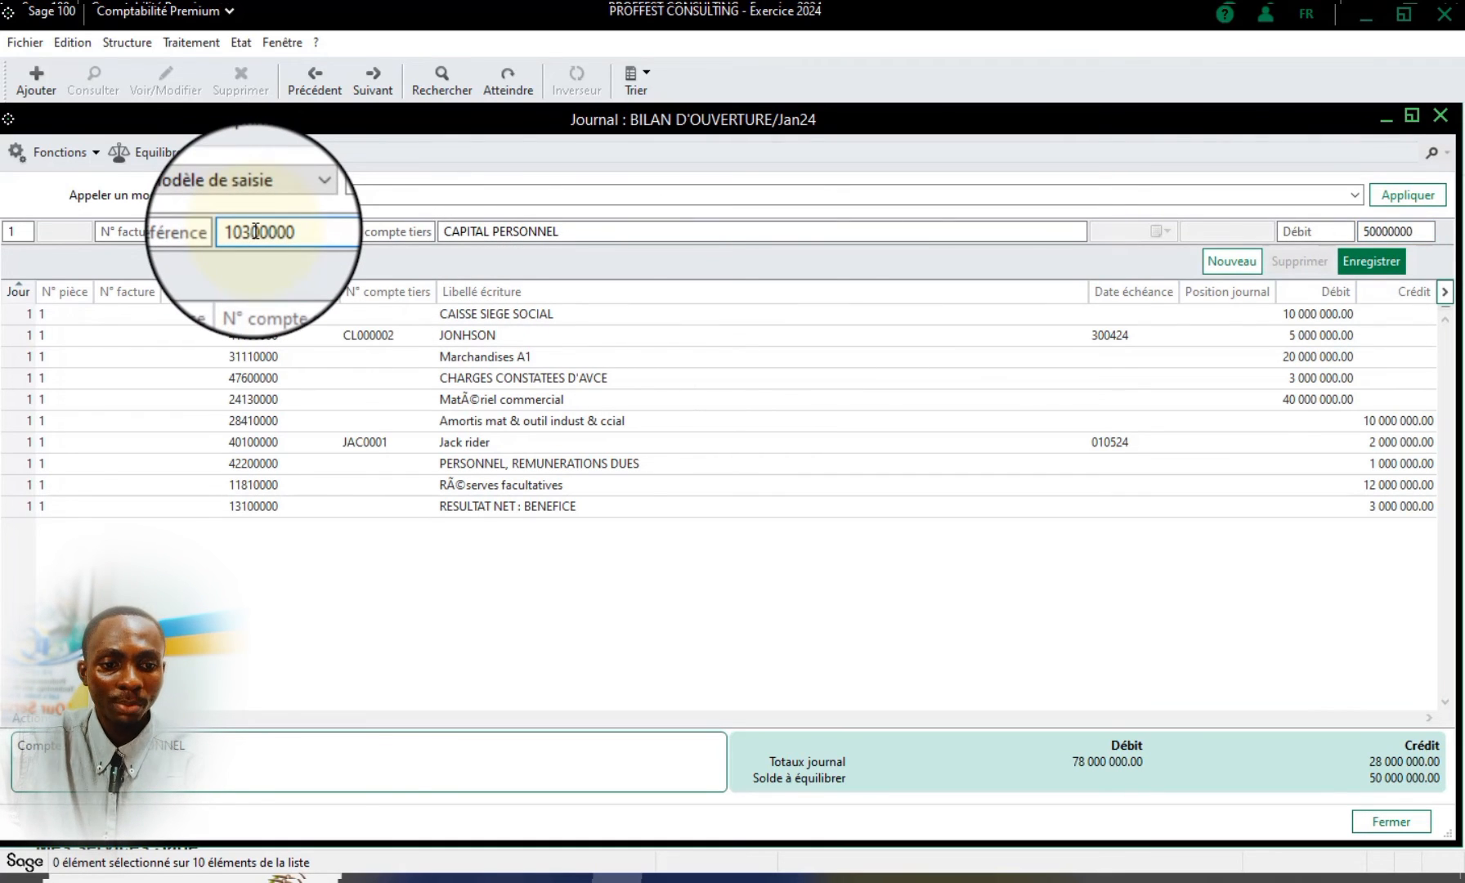
click(1374, 262)
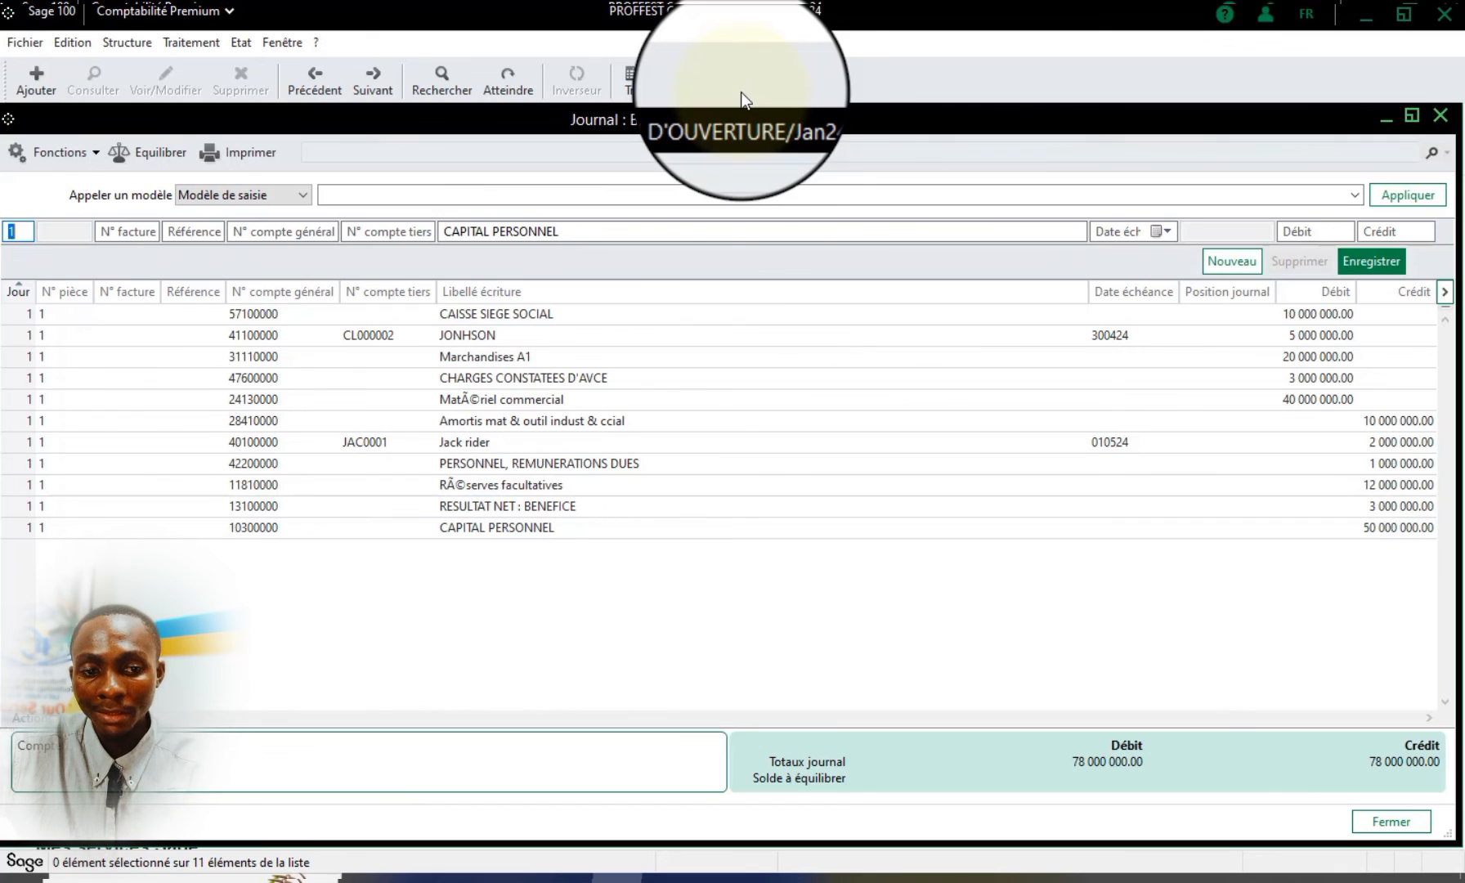
click(1435, 115)
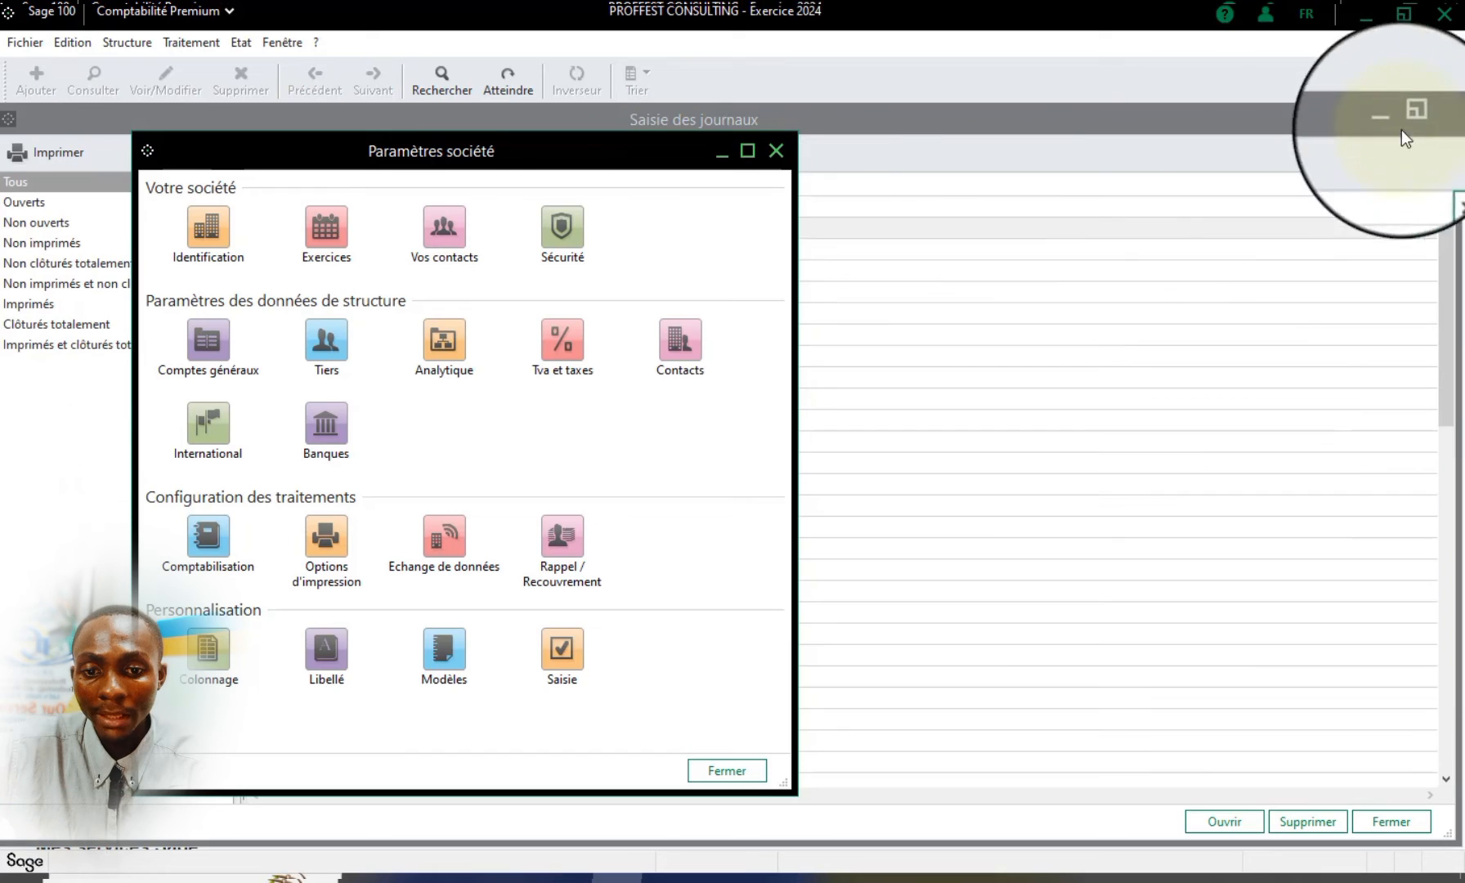
Close the company parameters, widen the Position column in the journal entry list, and close the list
click(778, 153)
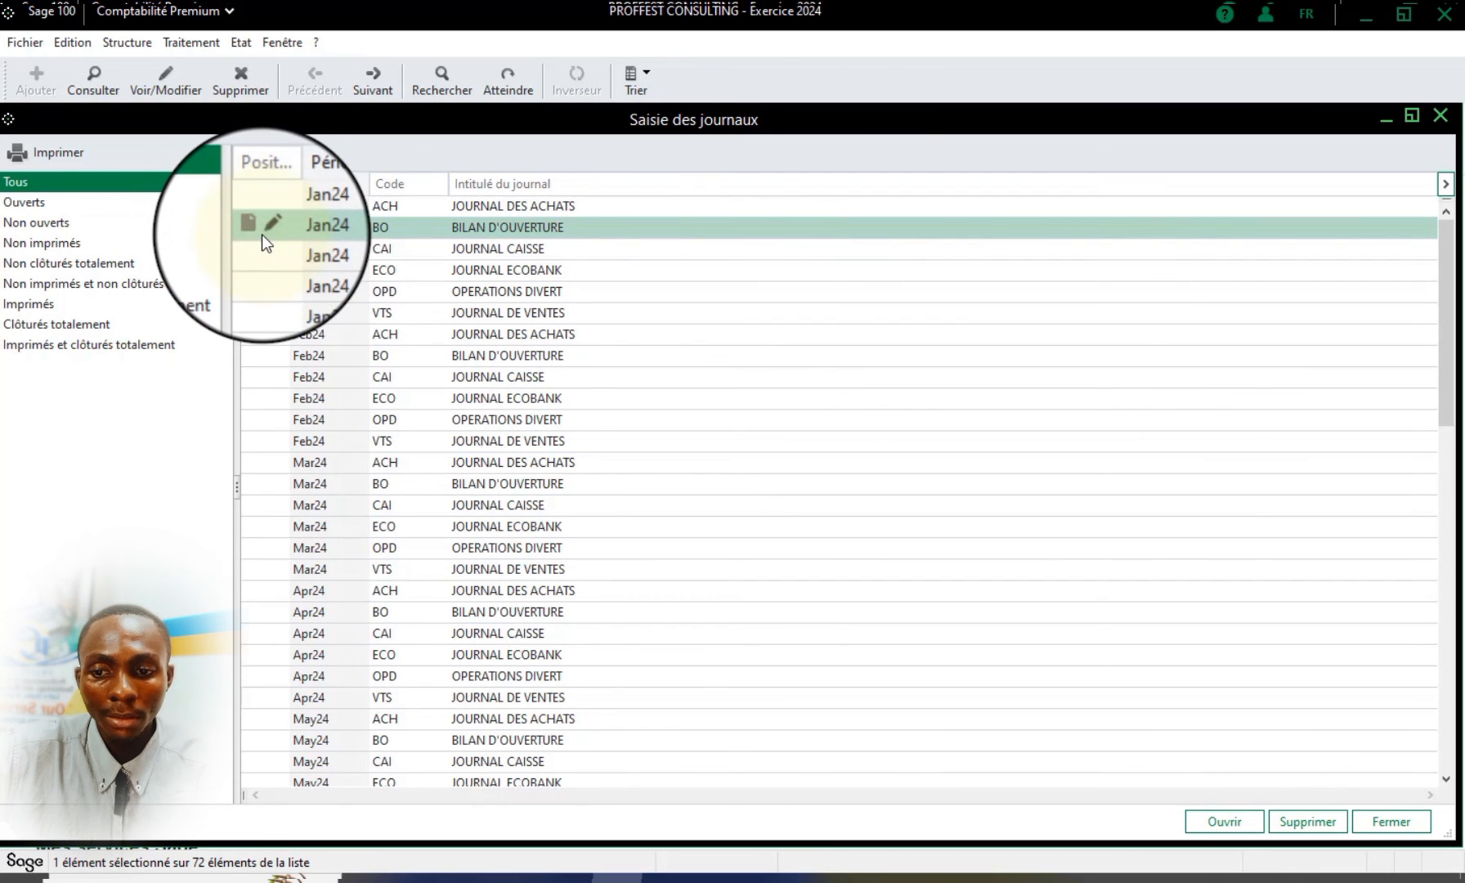
drag(289, 183, 316, 188)
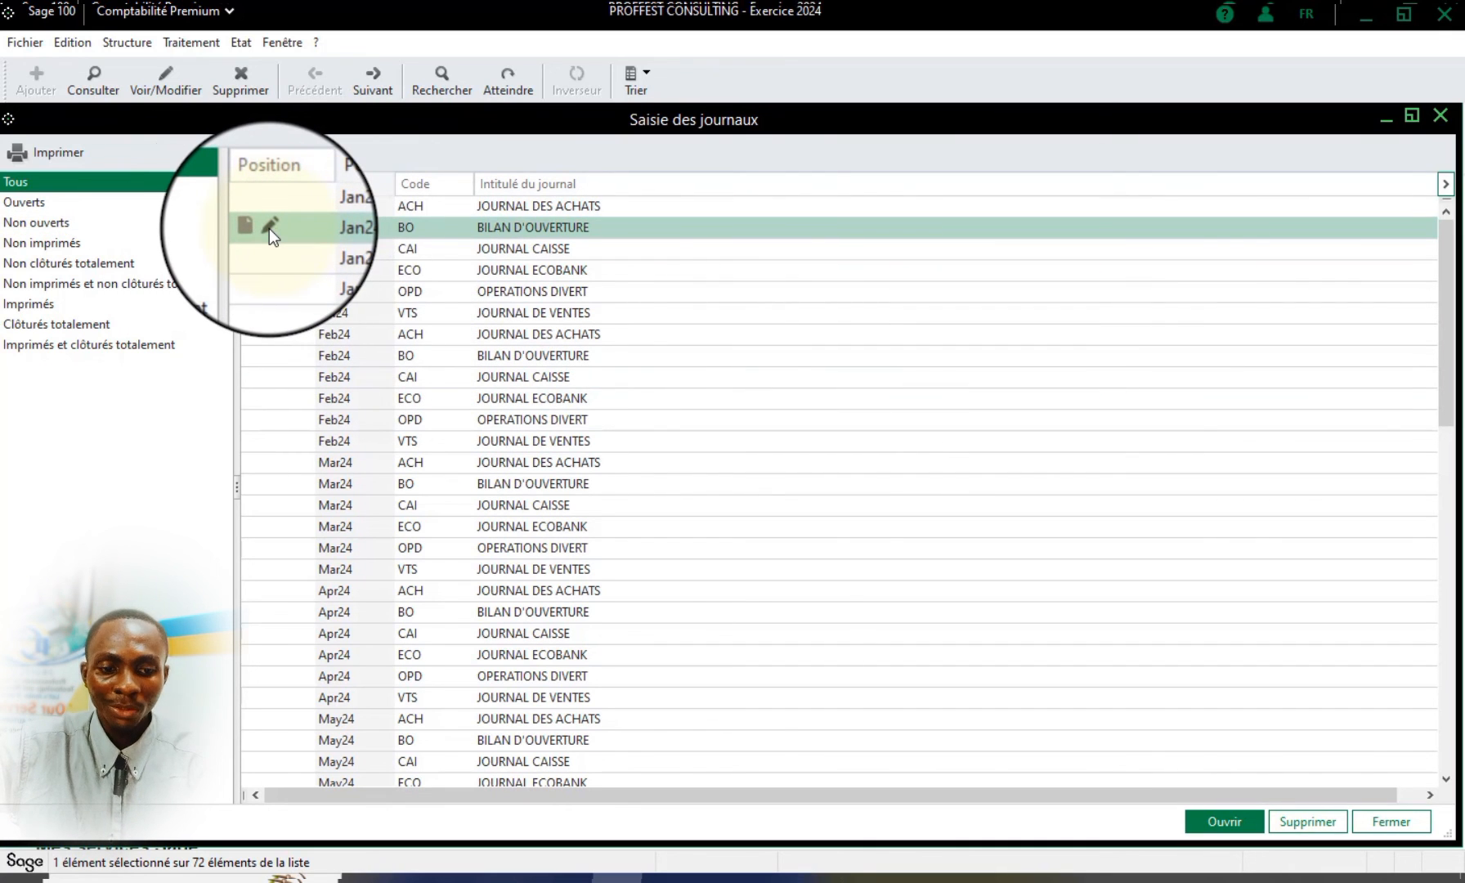
click(1440, 116)
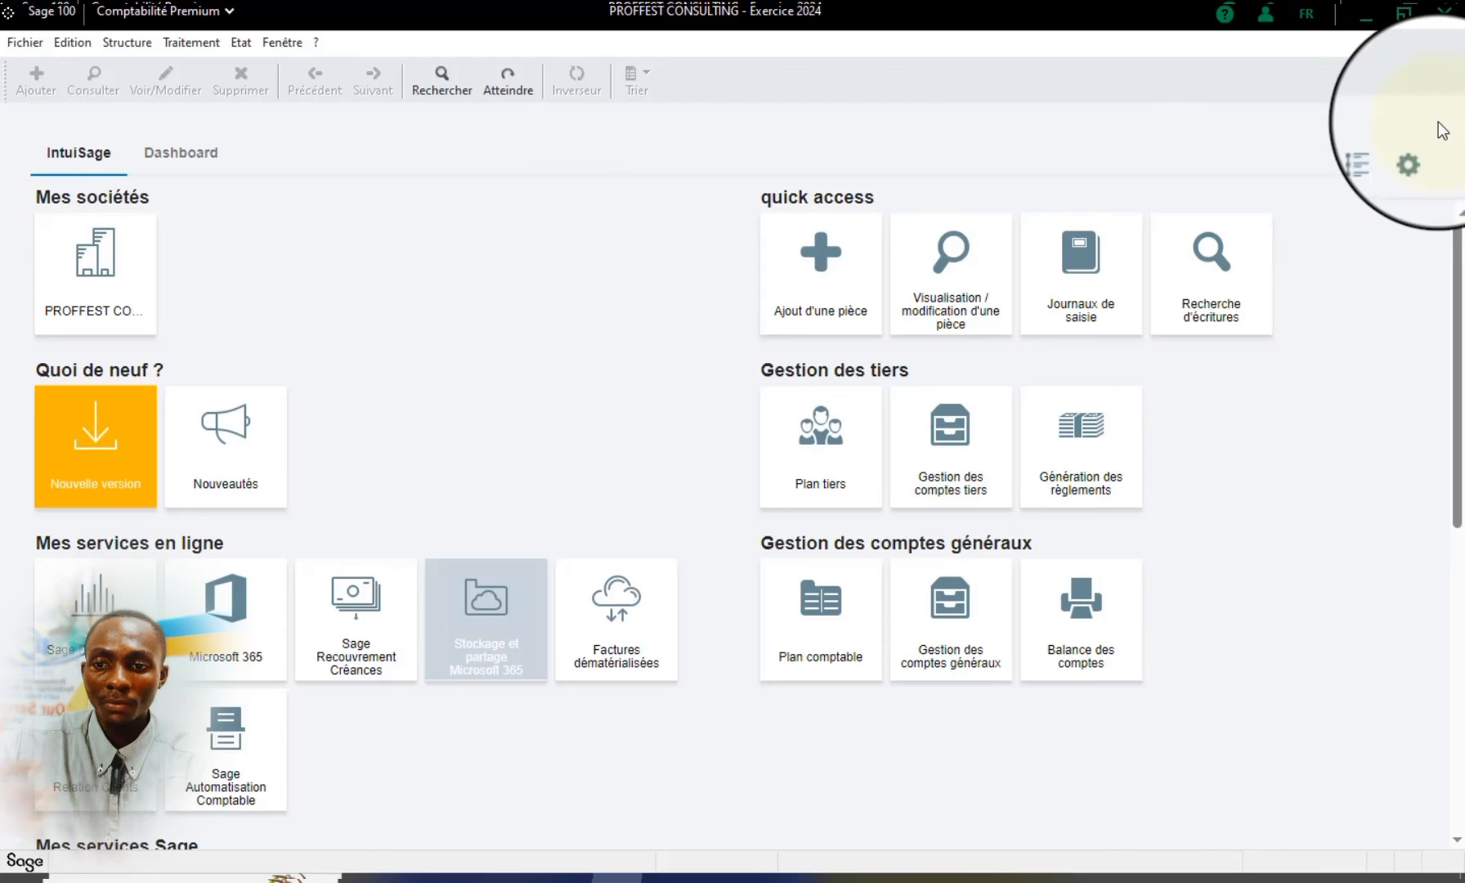
Reopen the list of entry journals, maximize its window and show the January 2024 journals
click(190, 43)
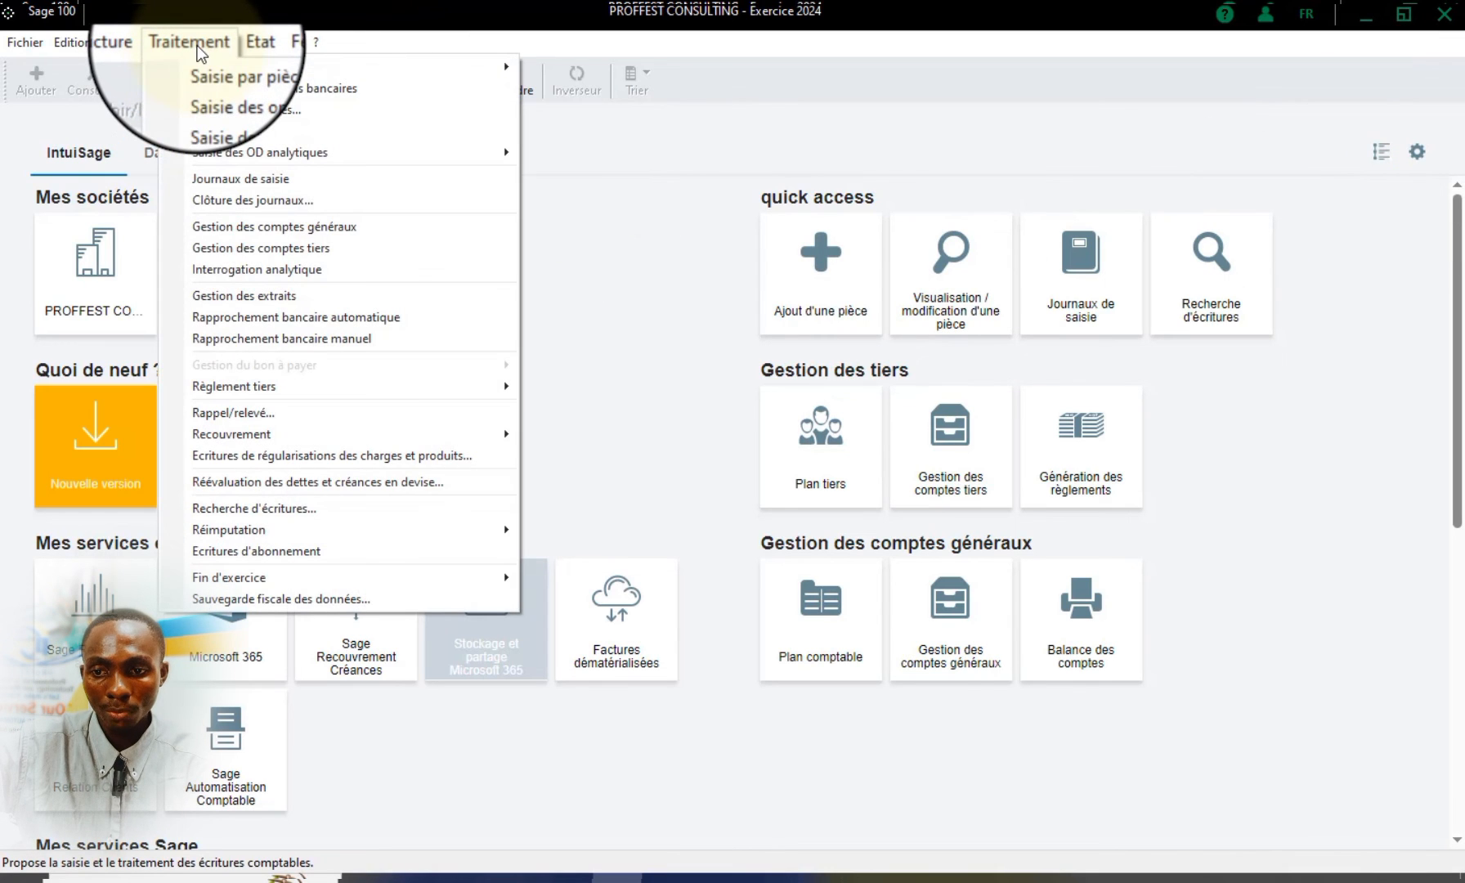
click(240, 178)
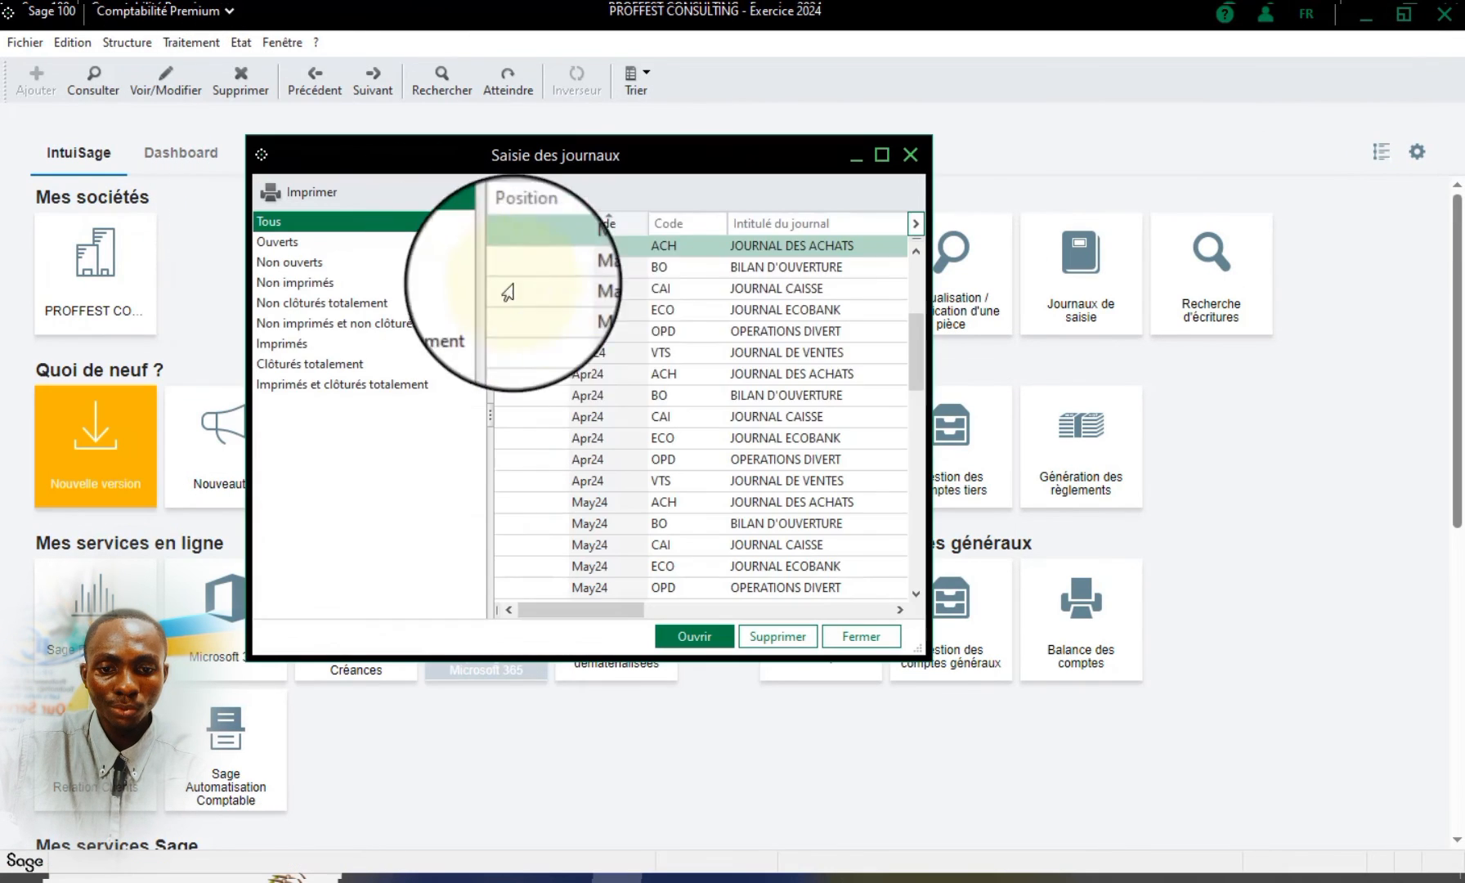
scroll(771, 342, up, 4)
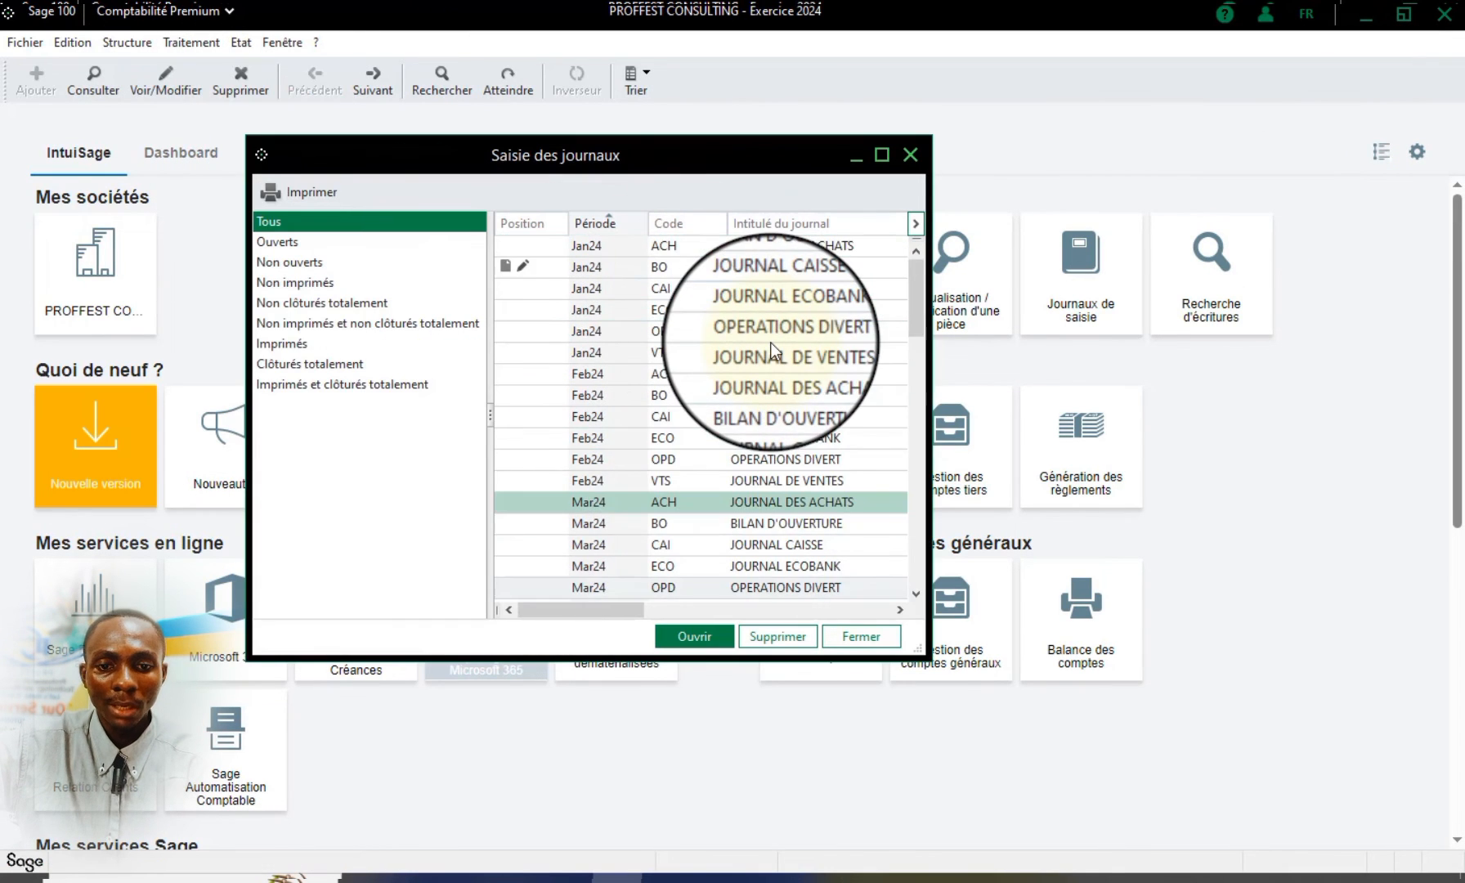
click(881, 155)
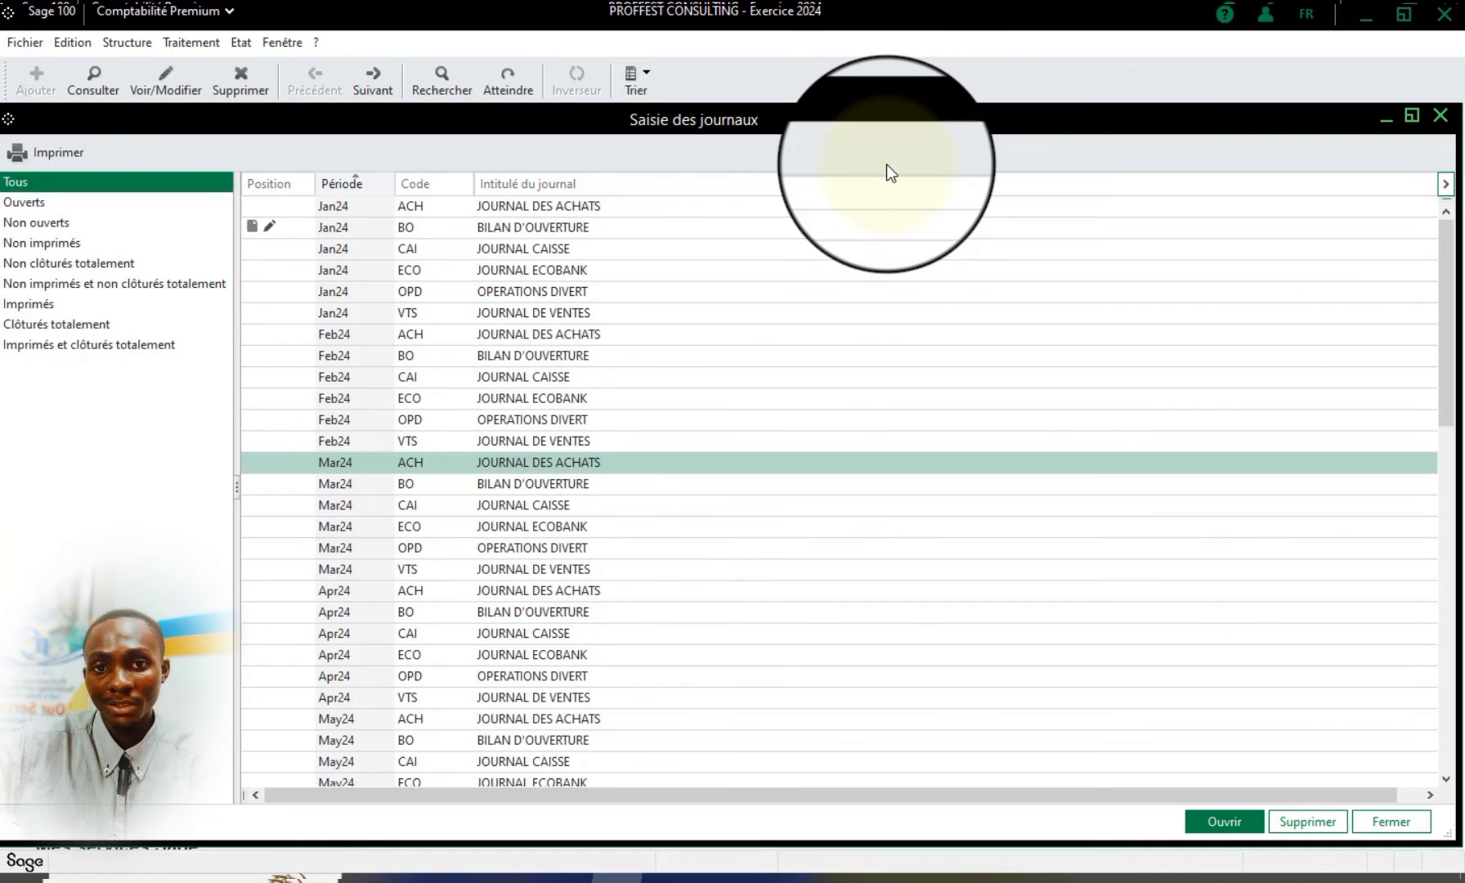